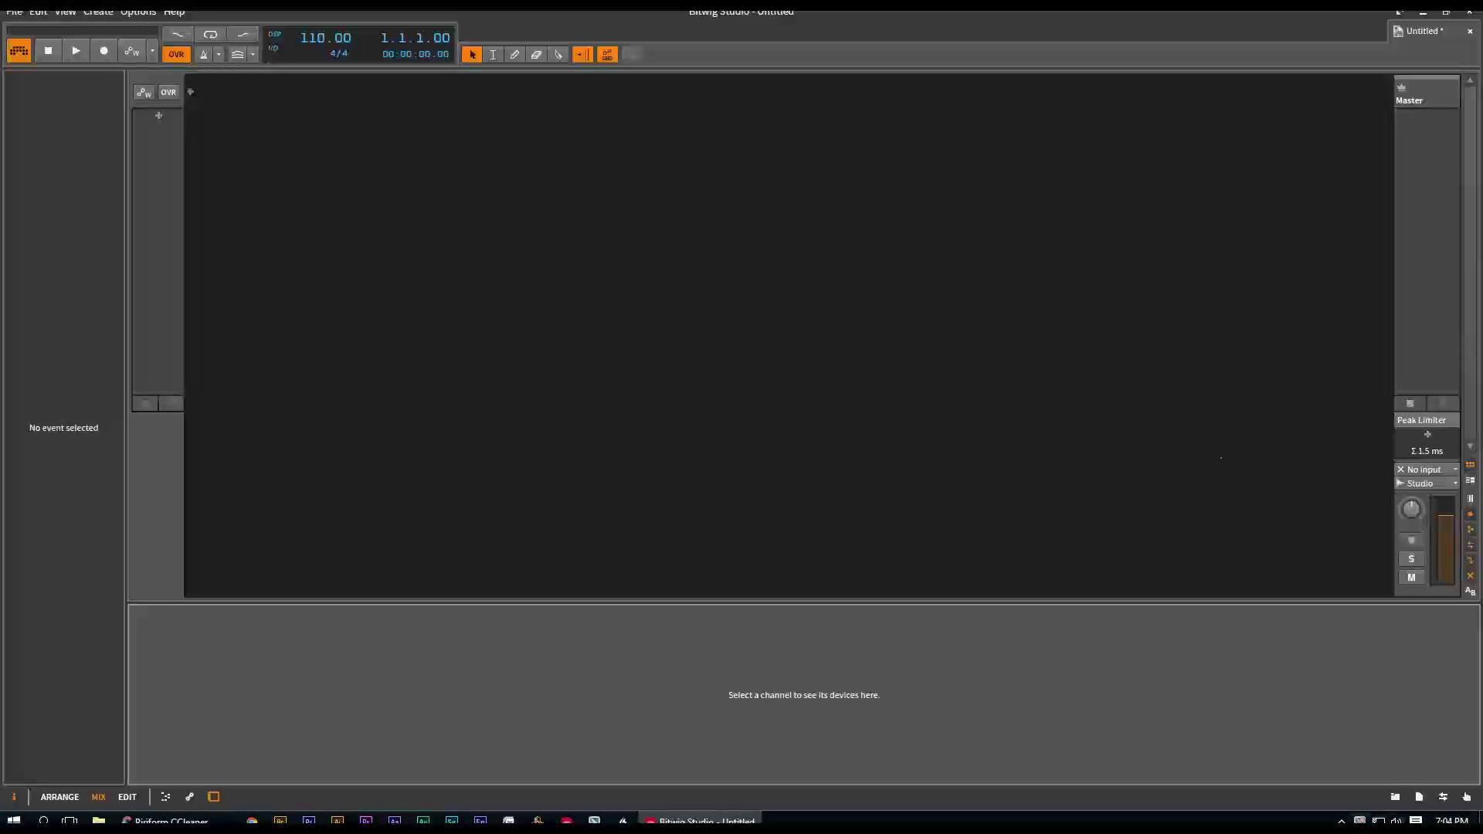
Step: Add an instrument track, Inst 1, with its device content browser showing
left_click(1394, 798)
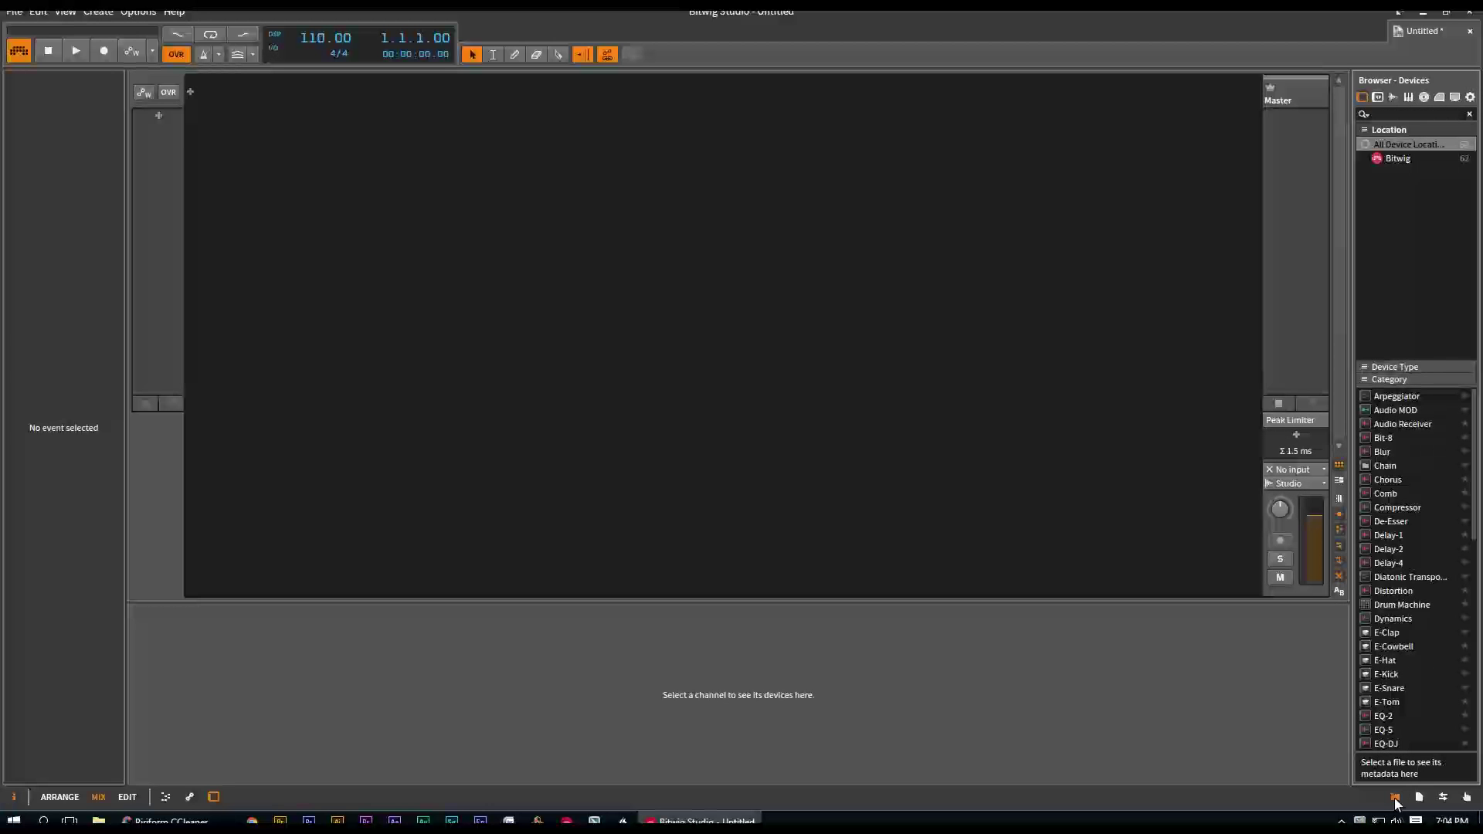
left_click(1392, 799)
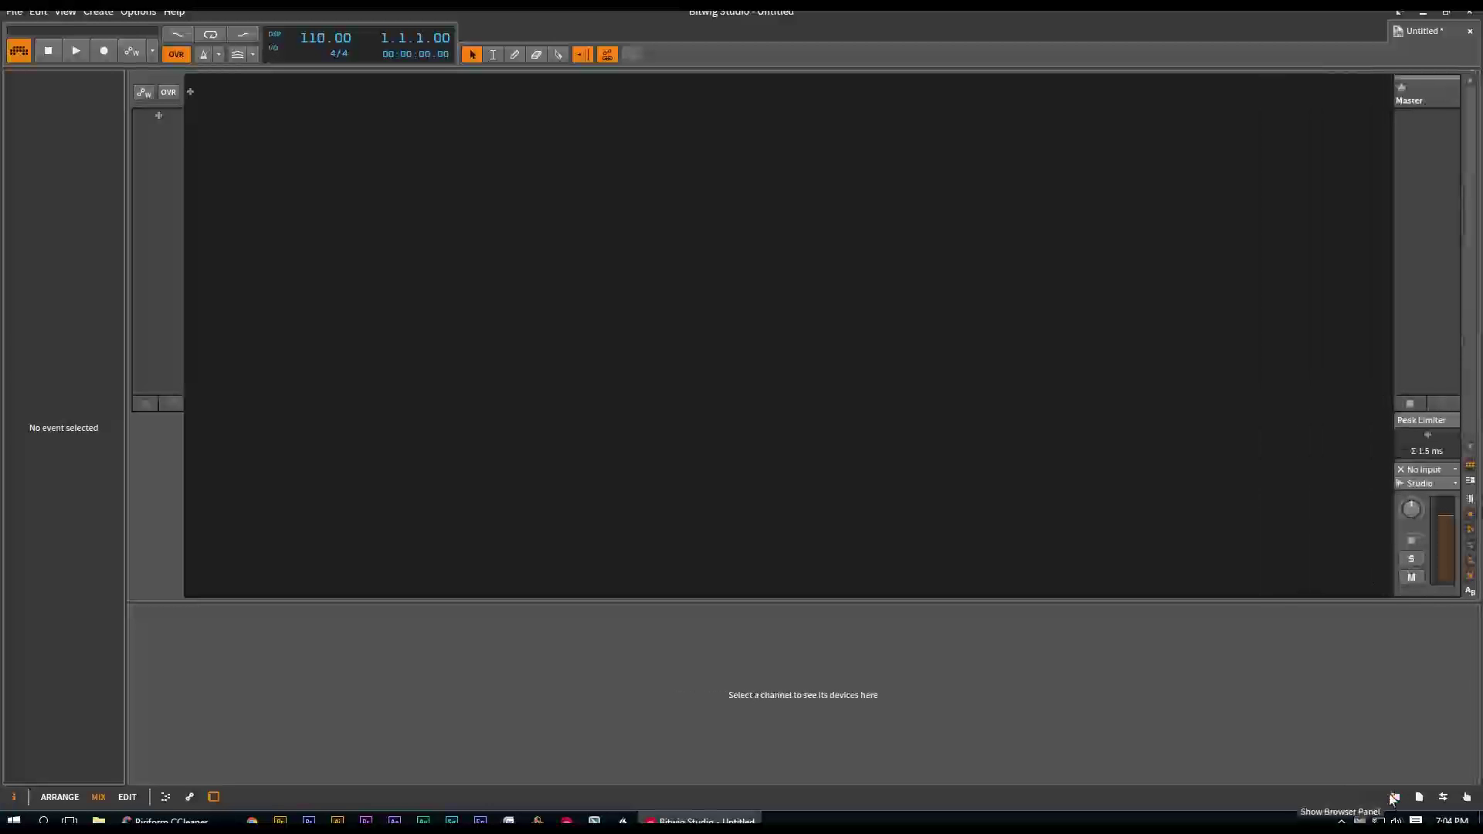
left_click(189, 92)
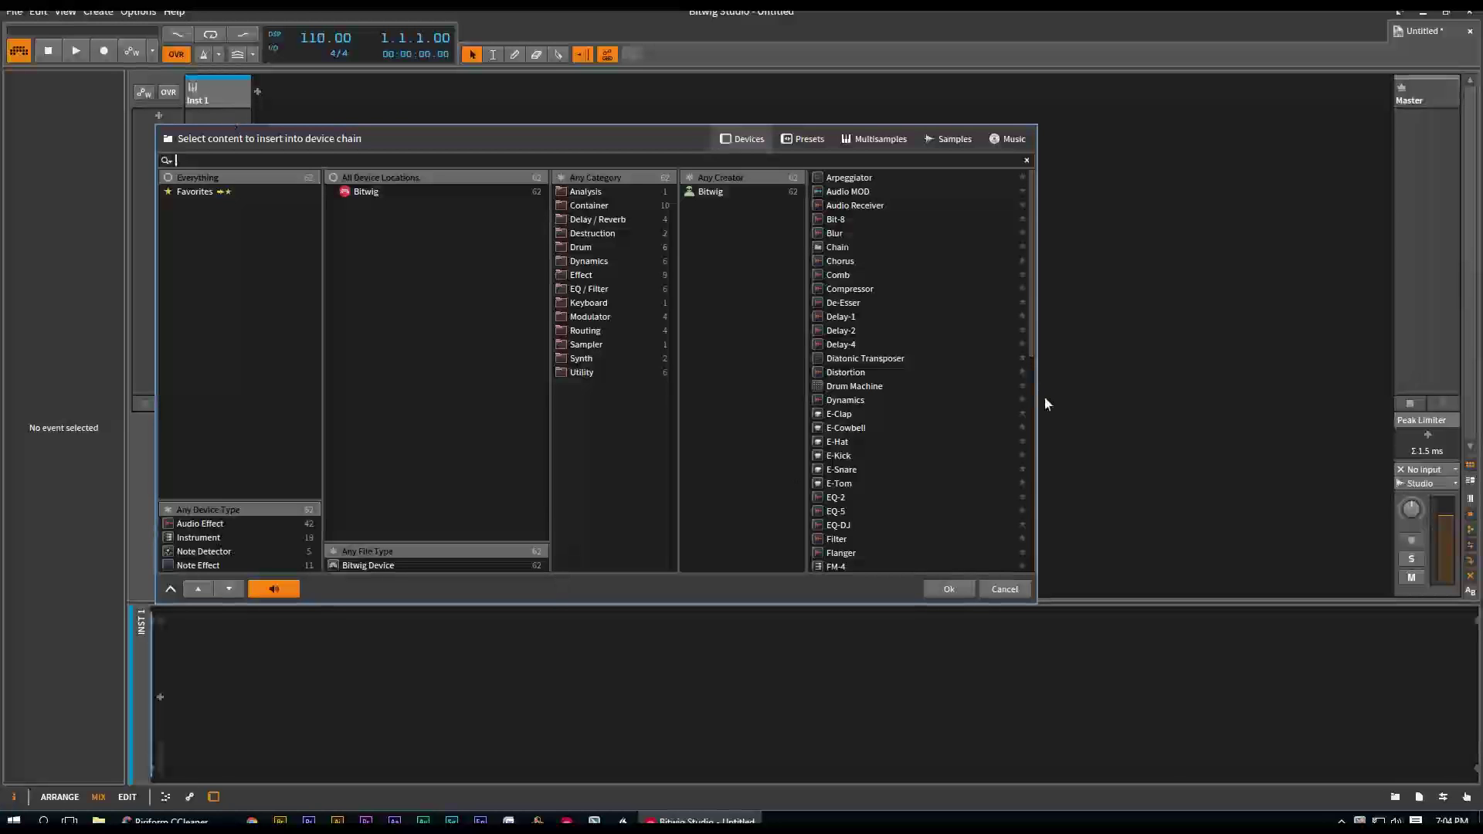
Step: Widen, heighten and reposition the Select content browser on screen
left_click_drag(1037, 392, 1261, 396)
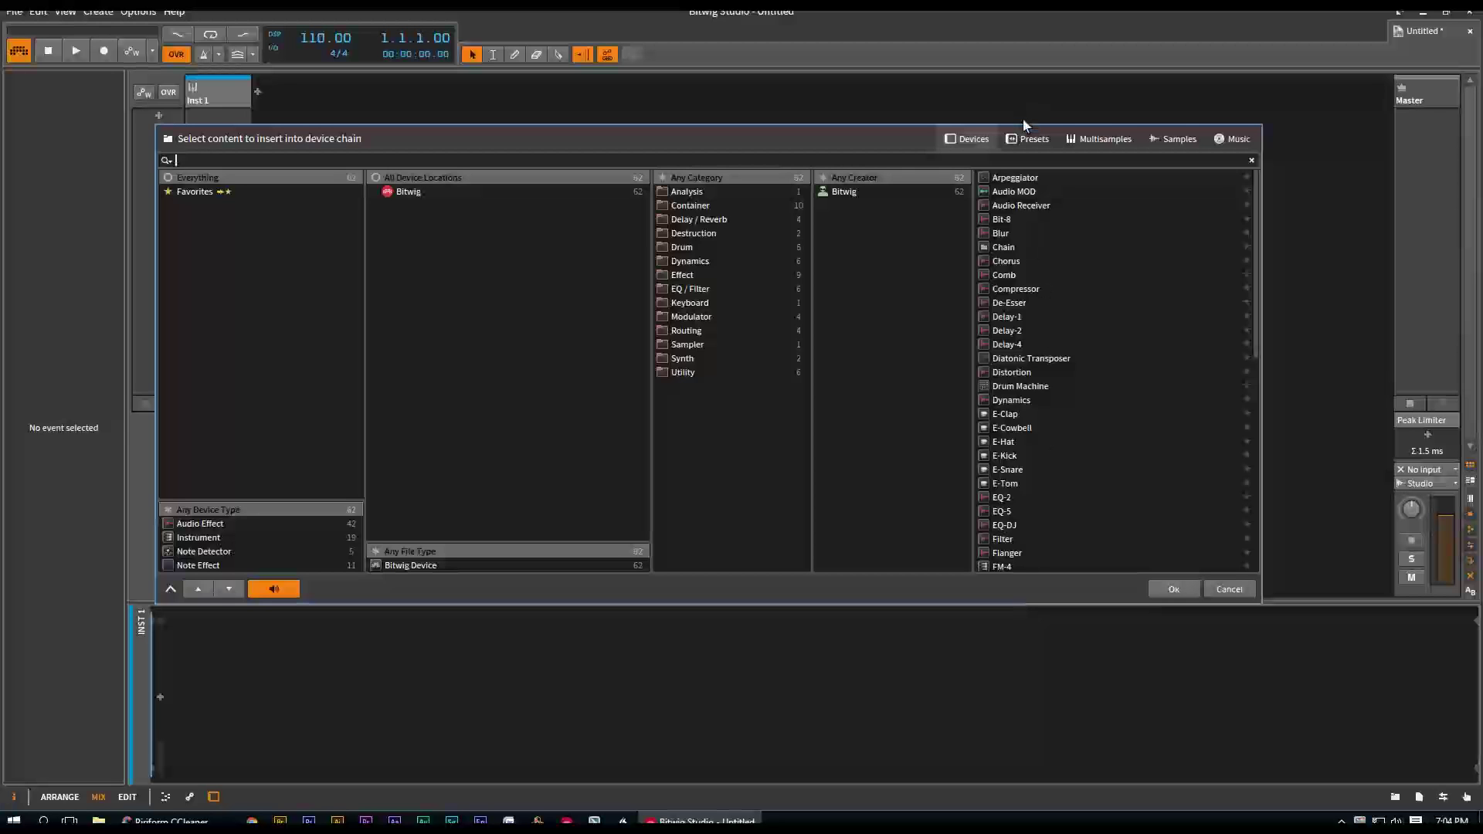
left_click_drag(1023, 124, 1023, 28)
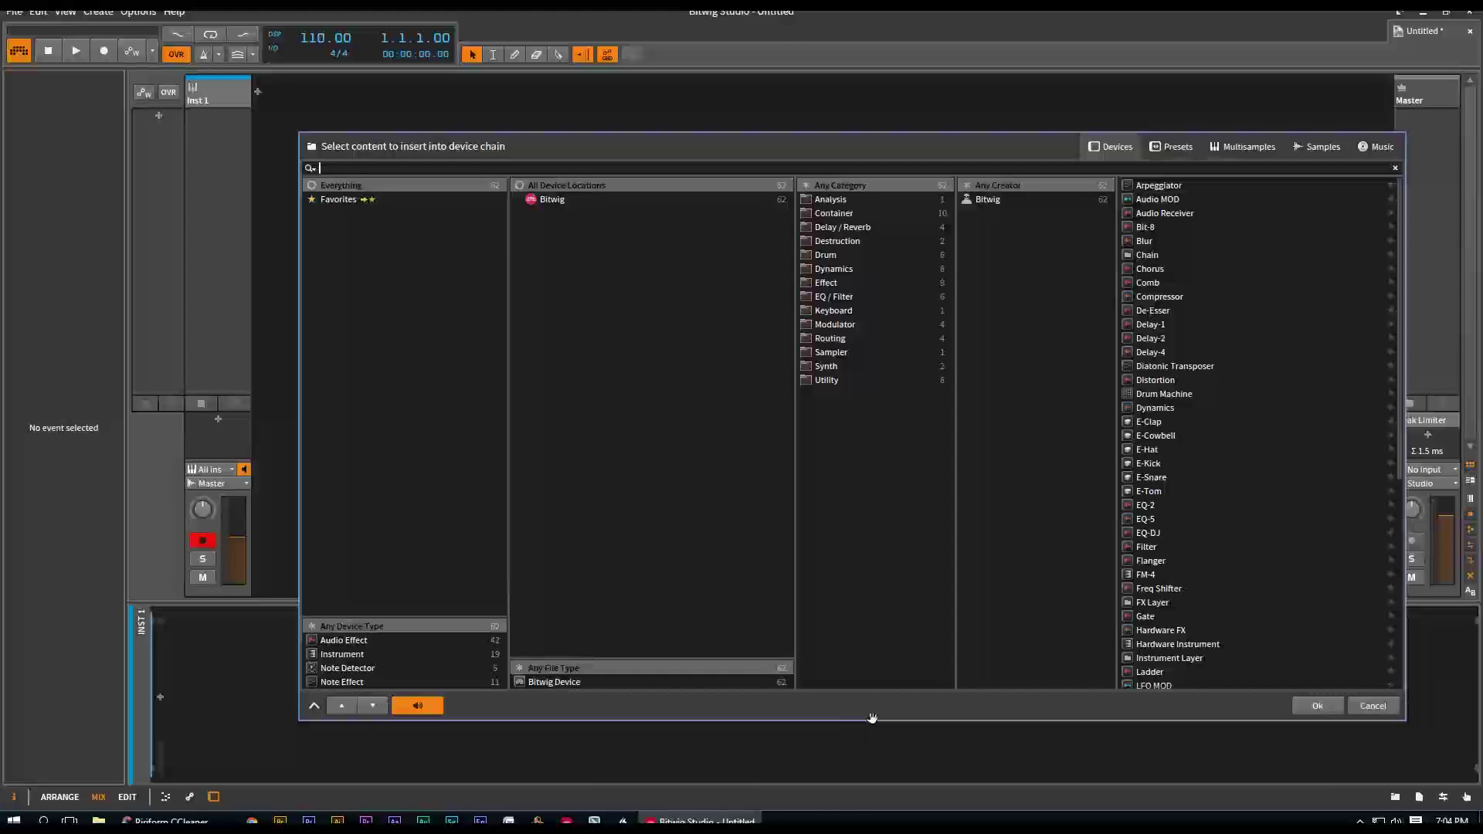
left_click_drag(829, 159, 824, 123)
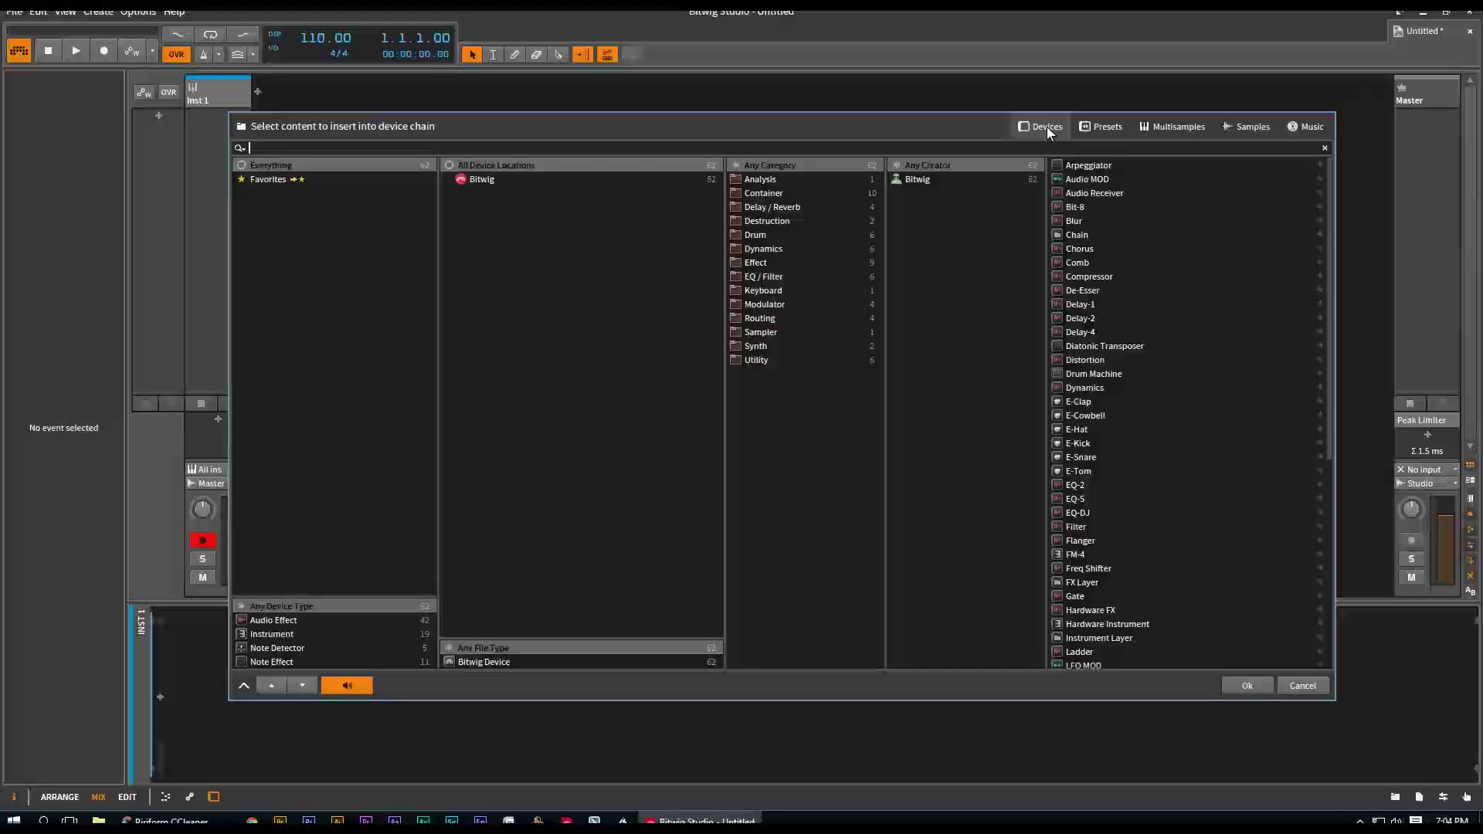
Step: Switch the browser to Samples and create a collection named JWC Kicks
left_click(1096, 127)
left_click(1162, 130)
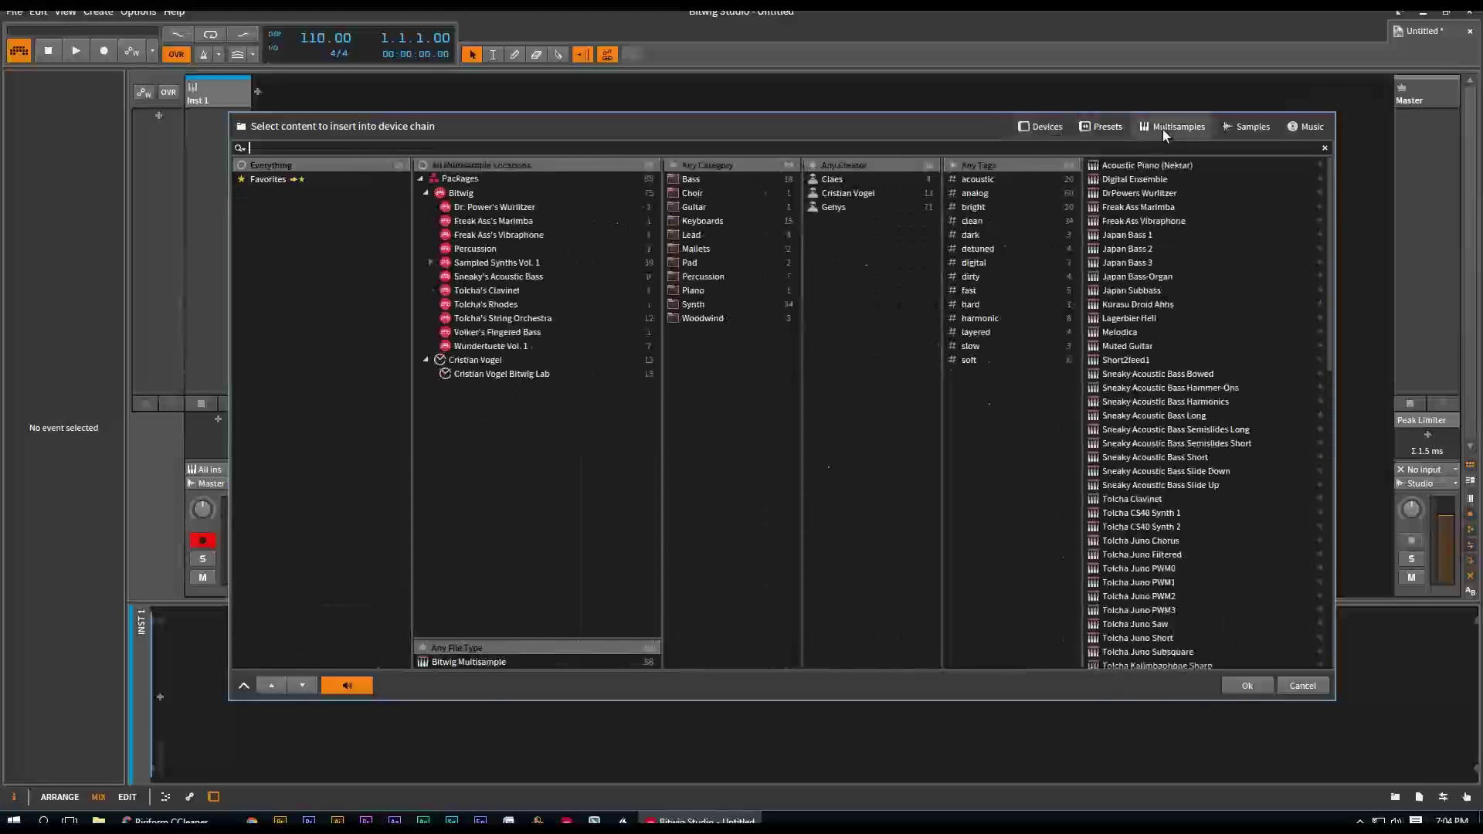
left_click(1260, 130)
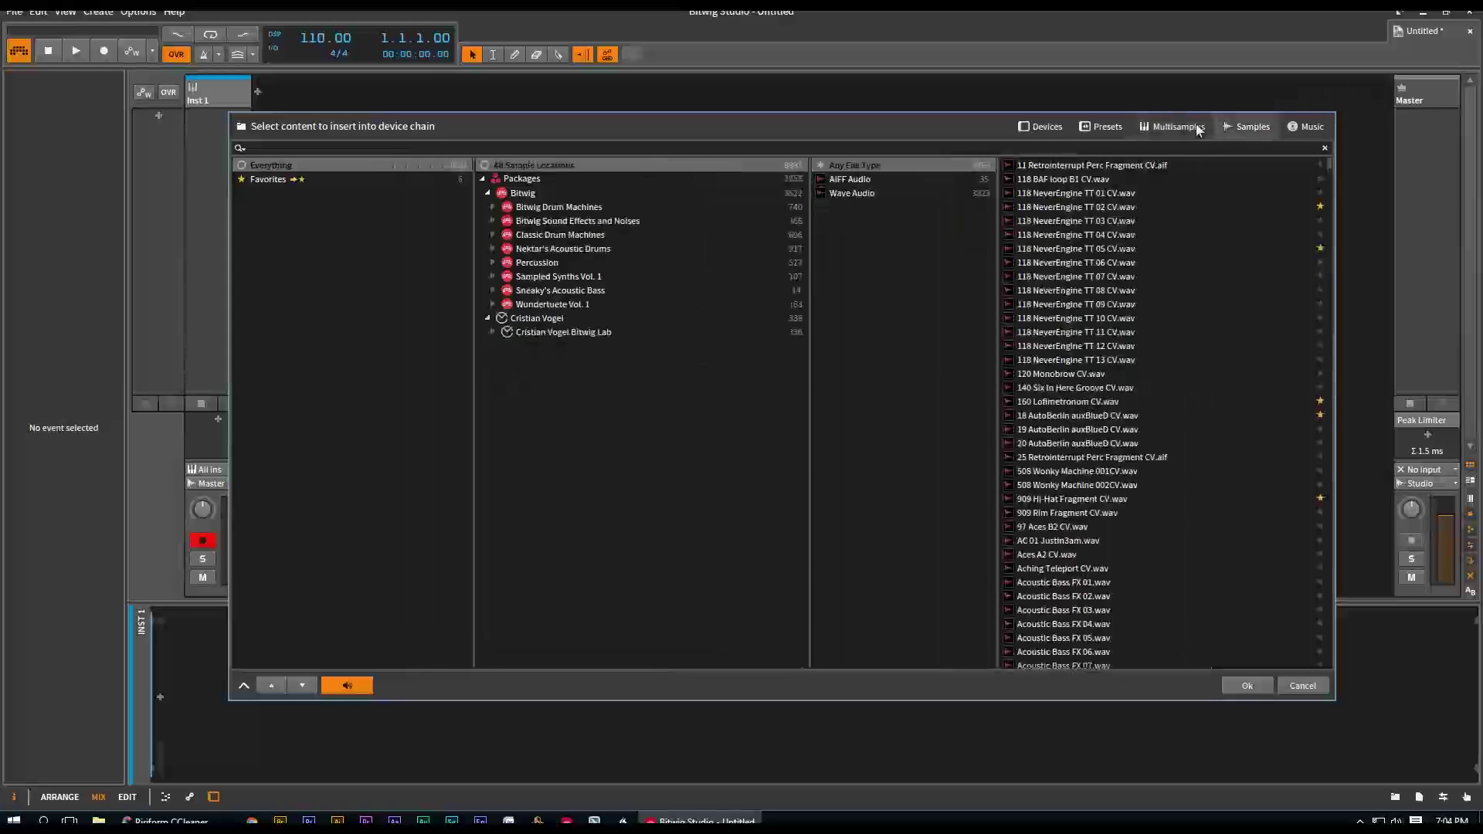
right_click(312, 232)
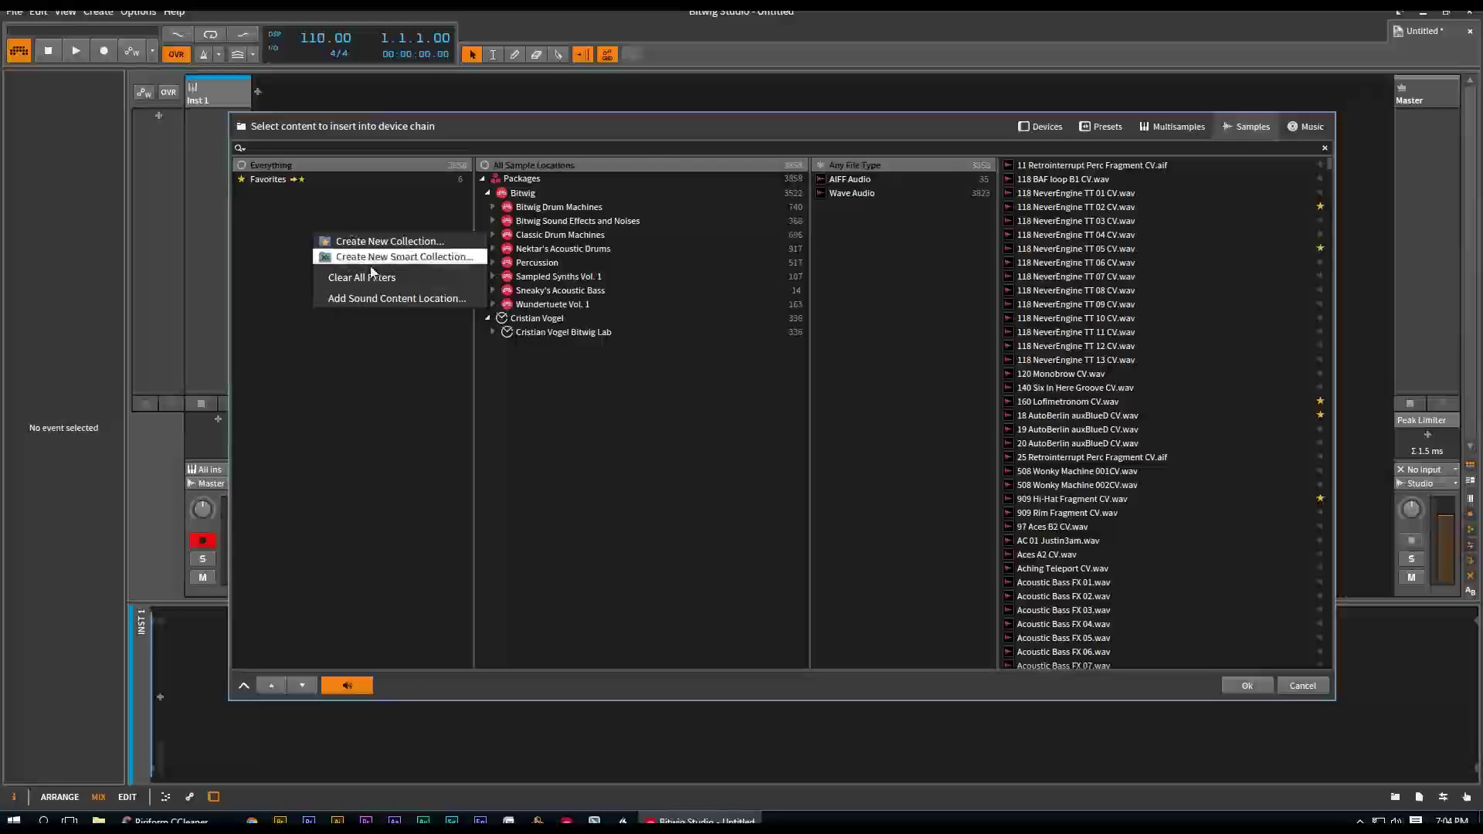
left_click(390, 241)
type("JWC")
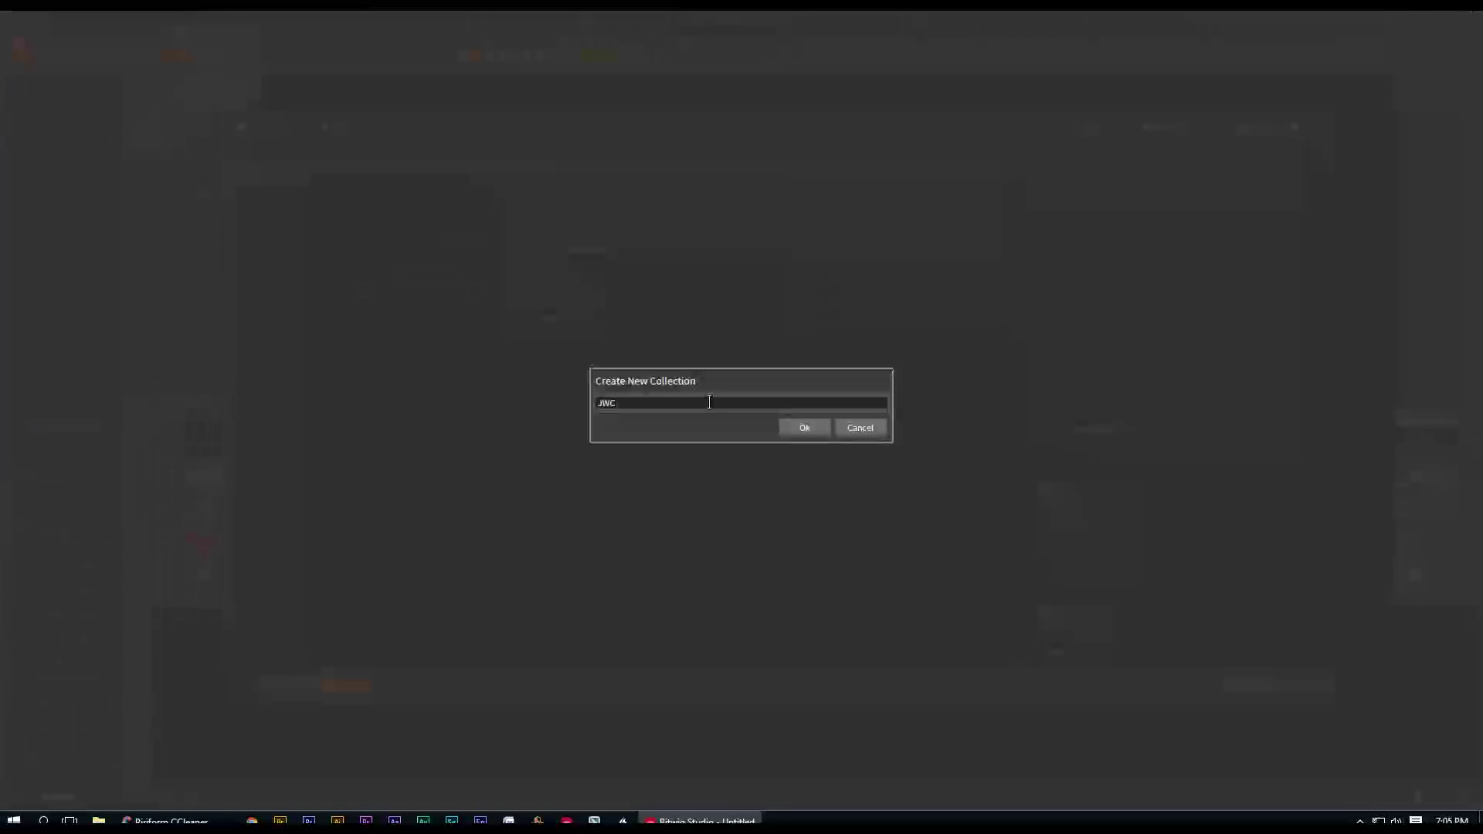
type(" Kicks")
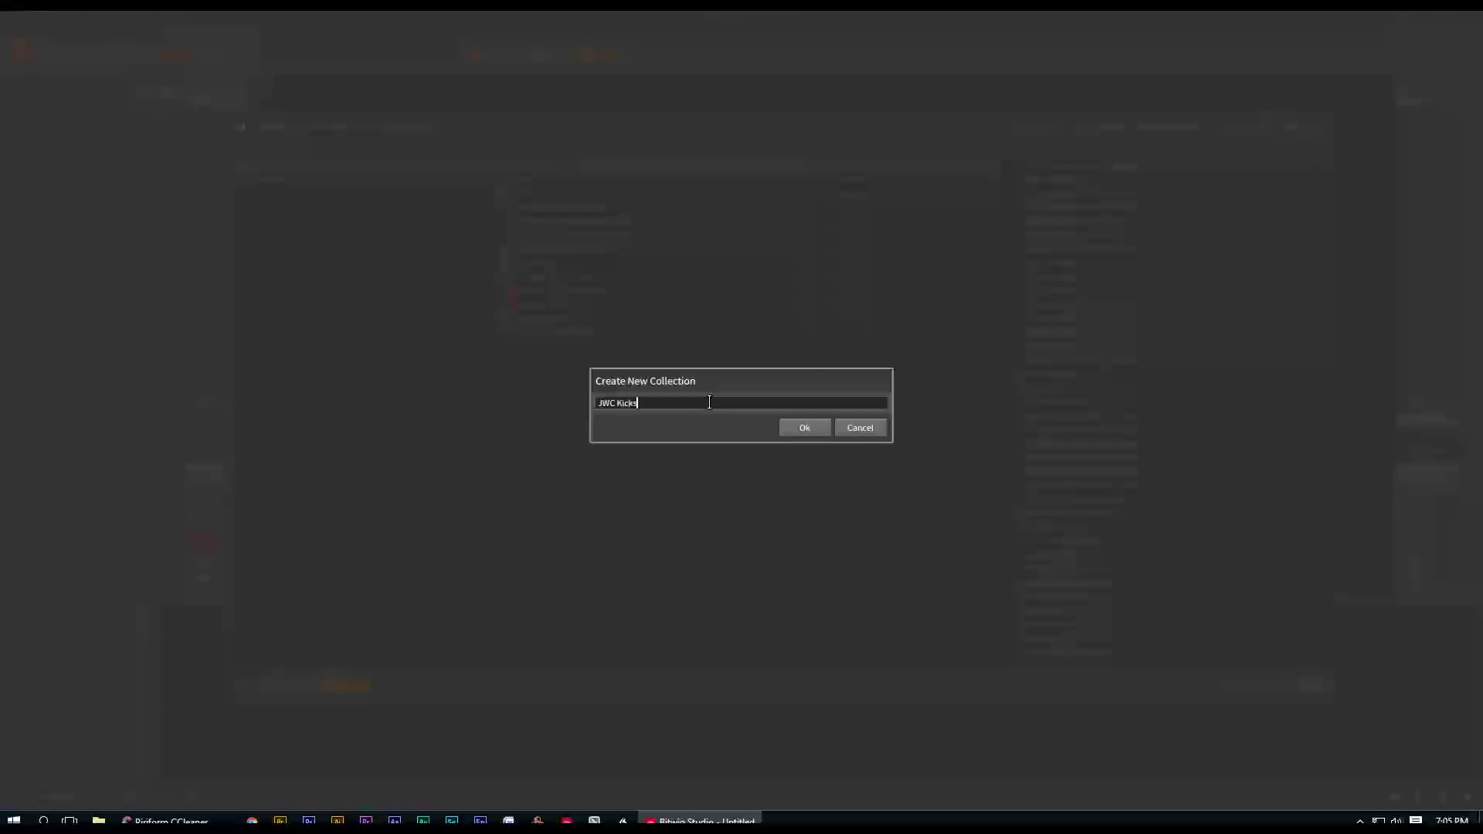
left_click(805, 428)
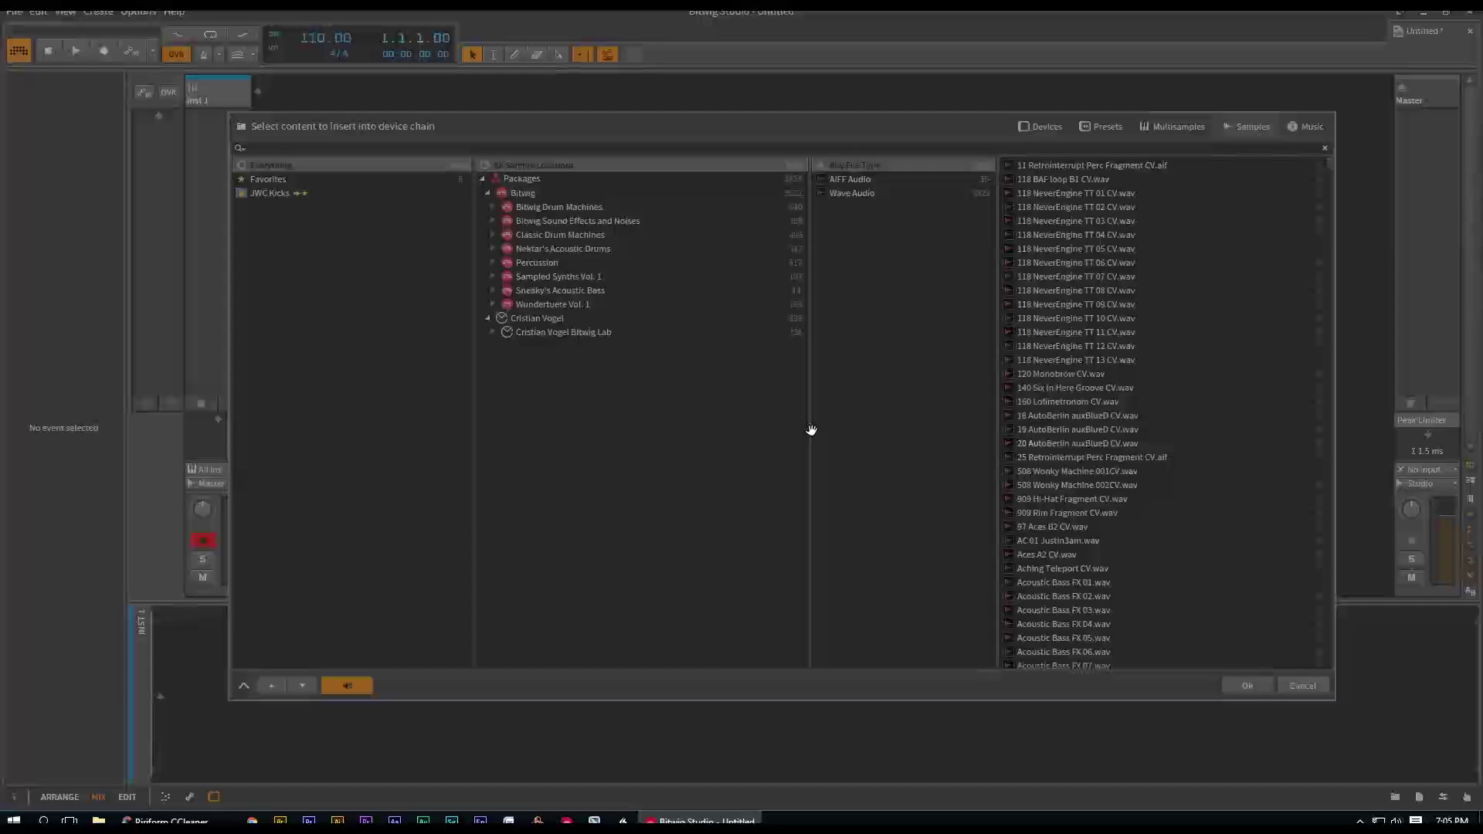
Step: Create a second sample collection named JWC Snares
right_click(266, 243)
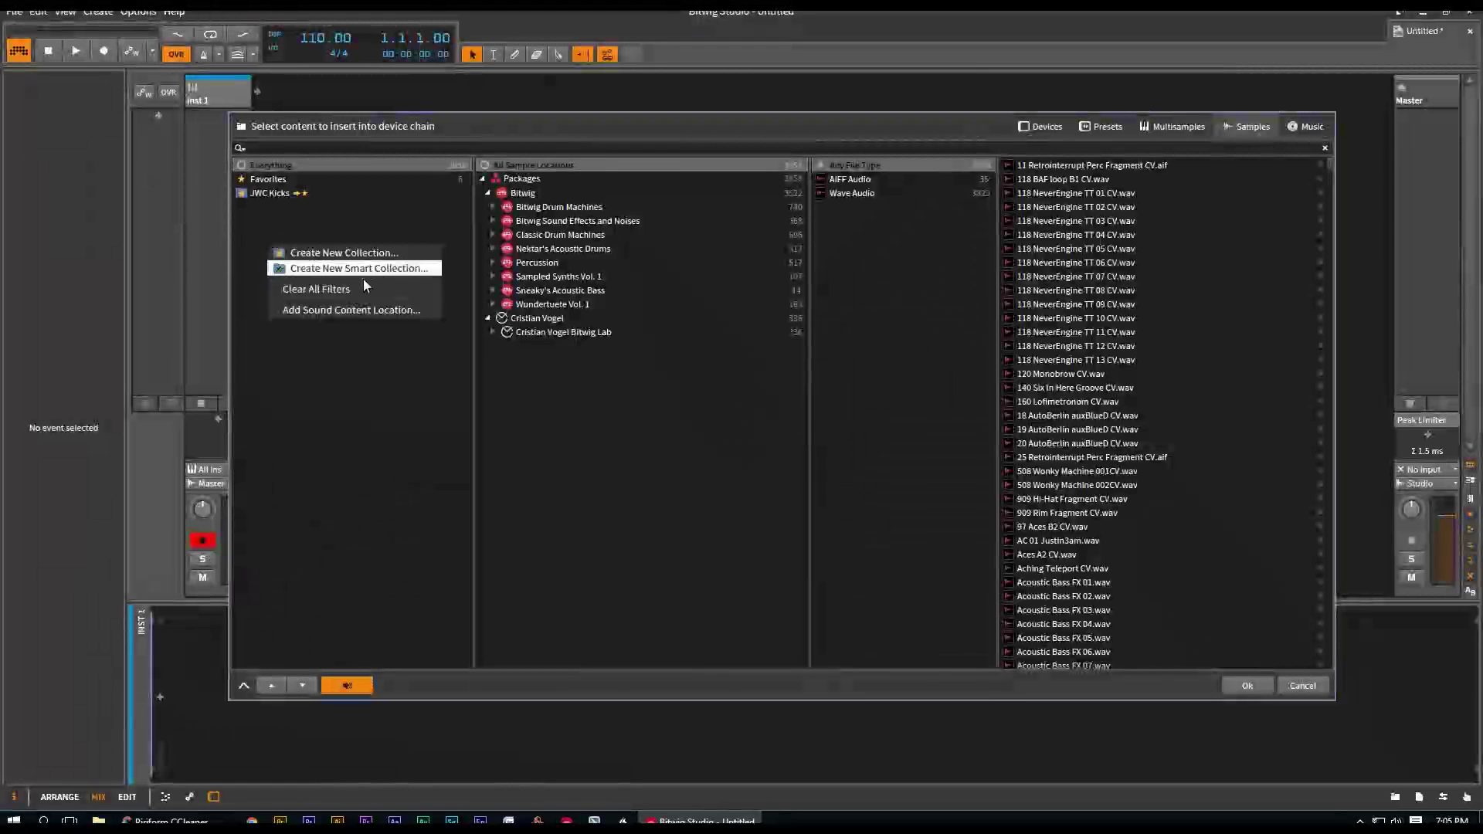
left_click(363, 253)
type("JWC Snares")
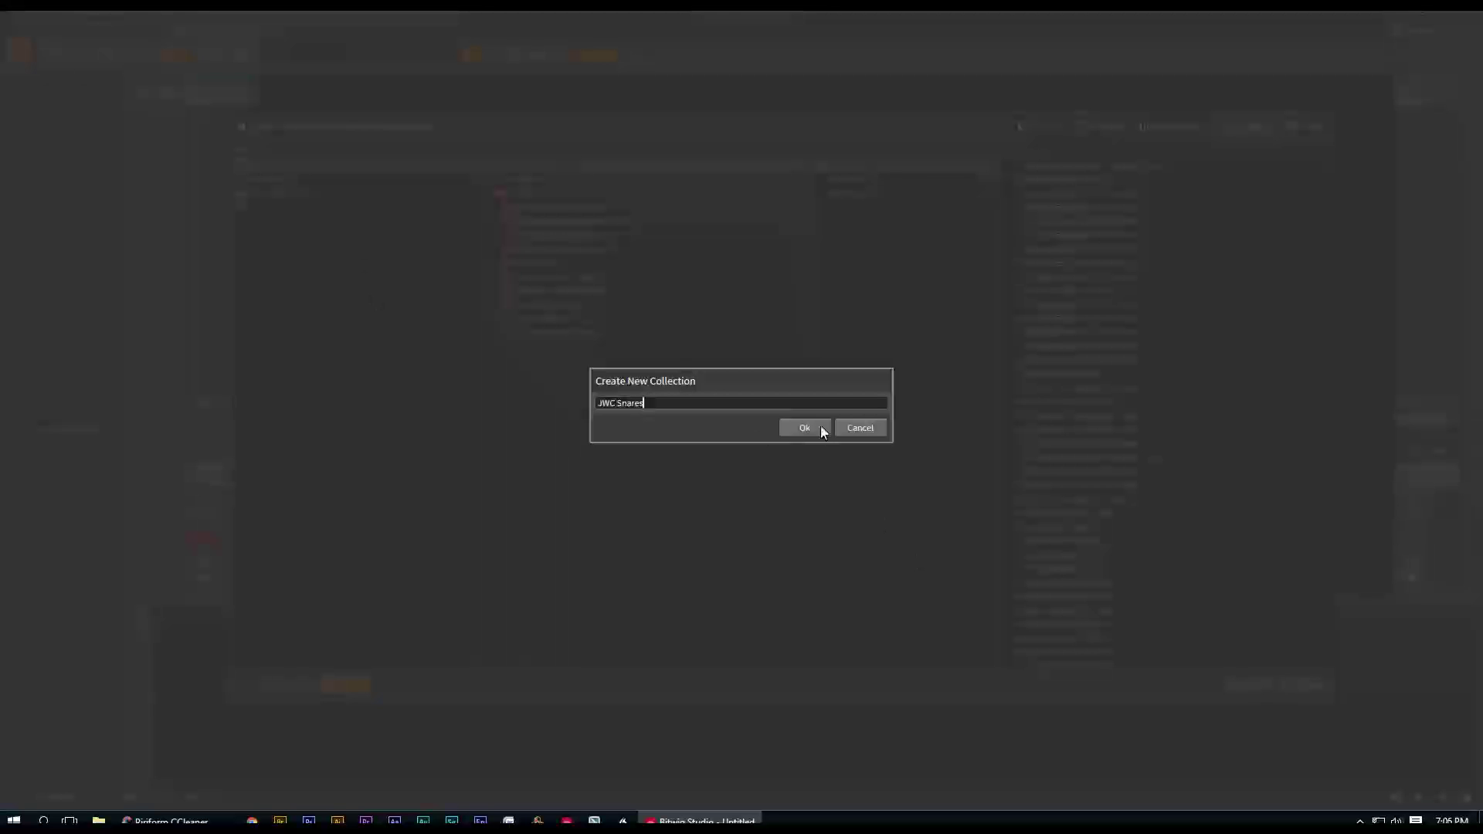
left_click(804, 427)
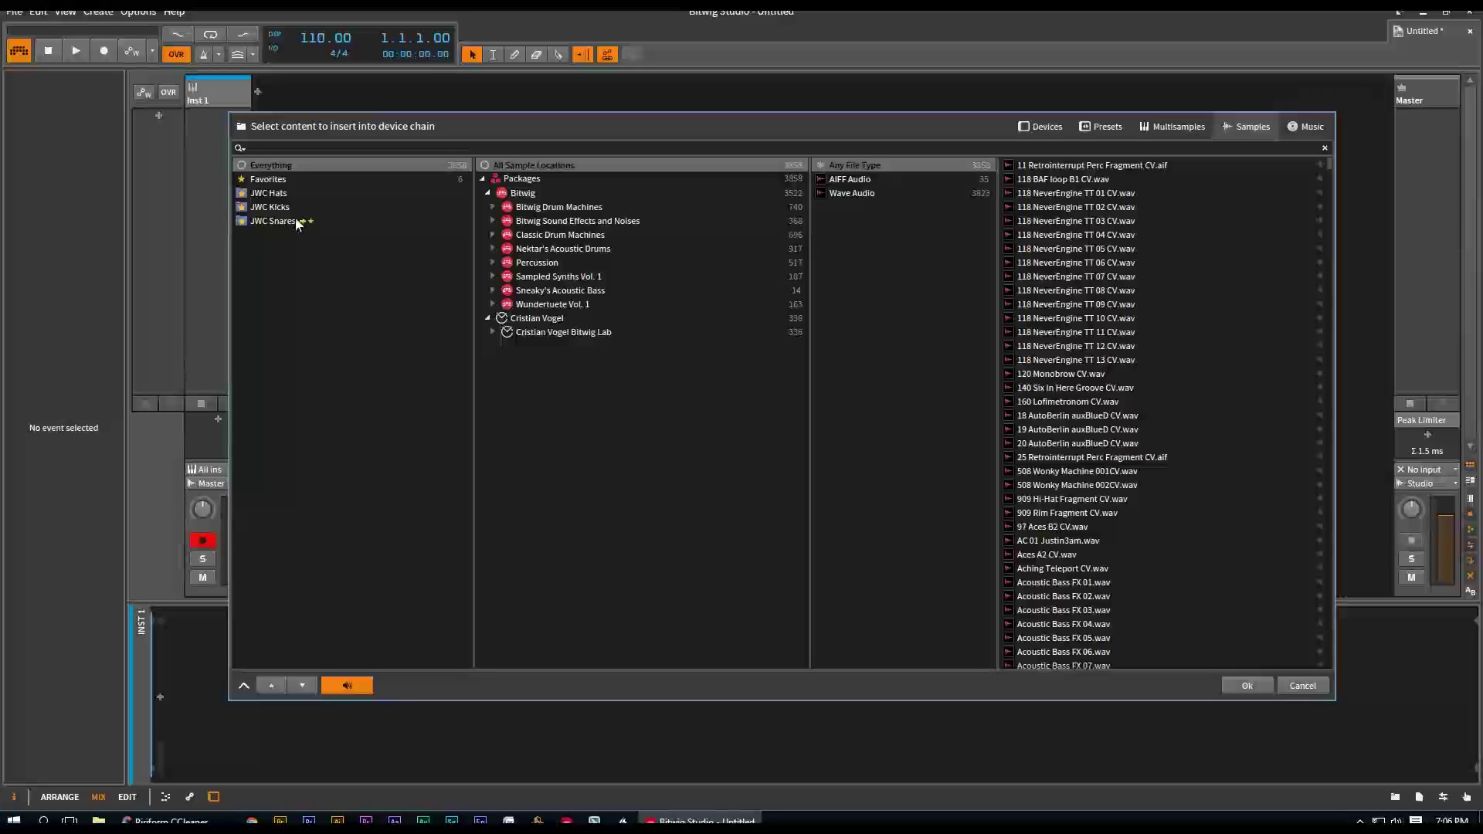
Step: Browse the JWC collections, then star 118 NeverEngine TT 05 CV.wav from Everything
left_click(284, 206)
left_click(284, 194)
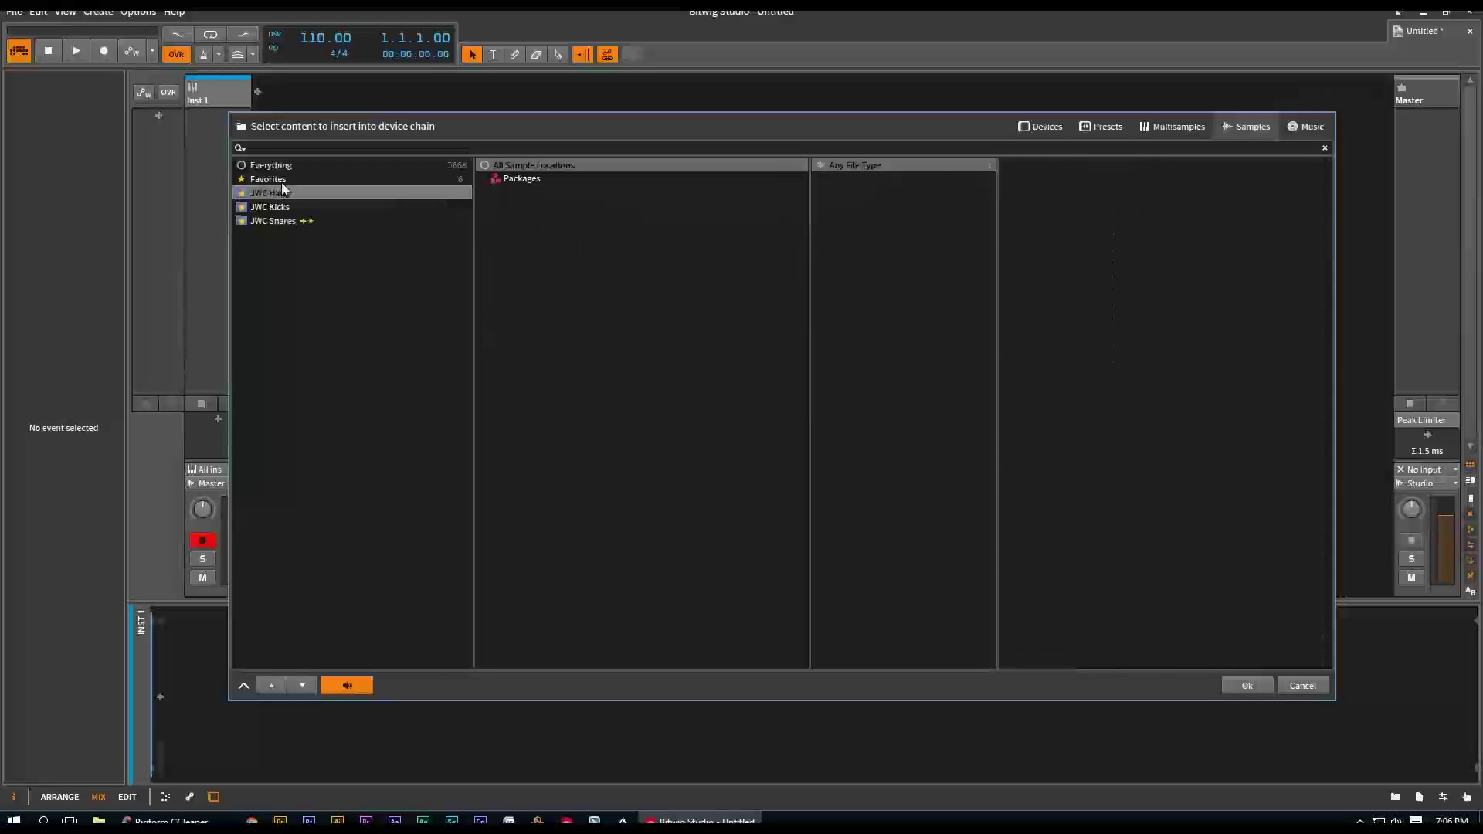
left_click(281, 182)
left_click(286, 166)
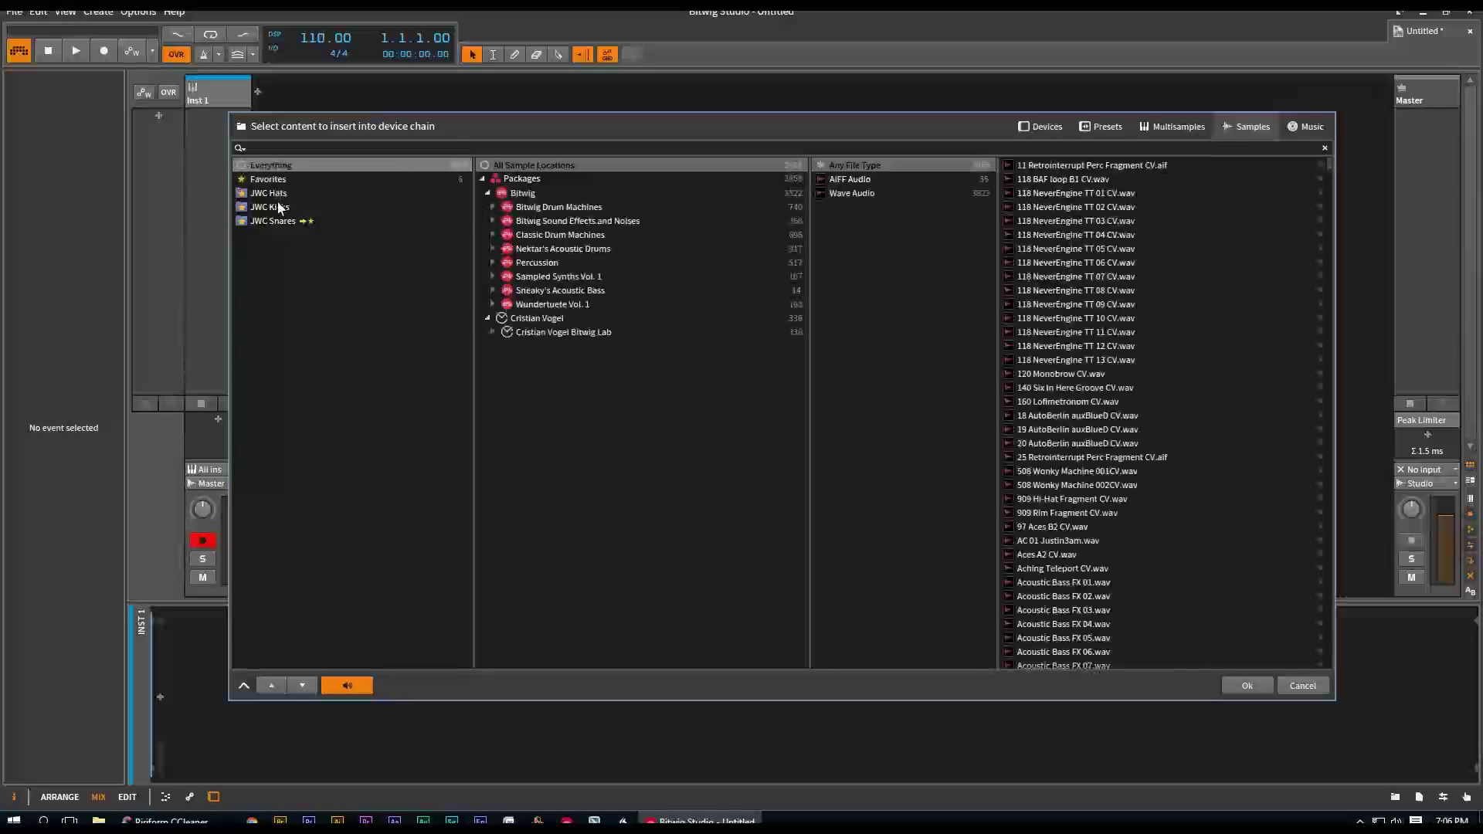
left_click(276, 206)
left_click(285, 222)
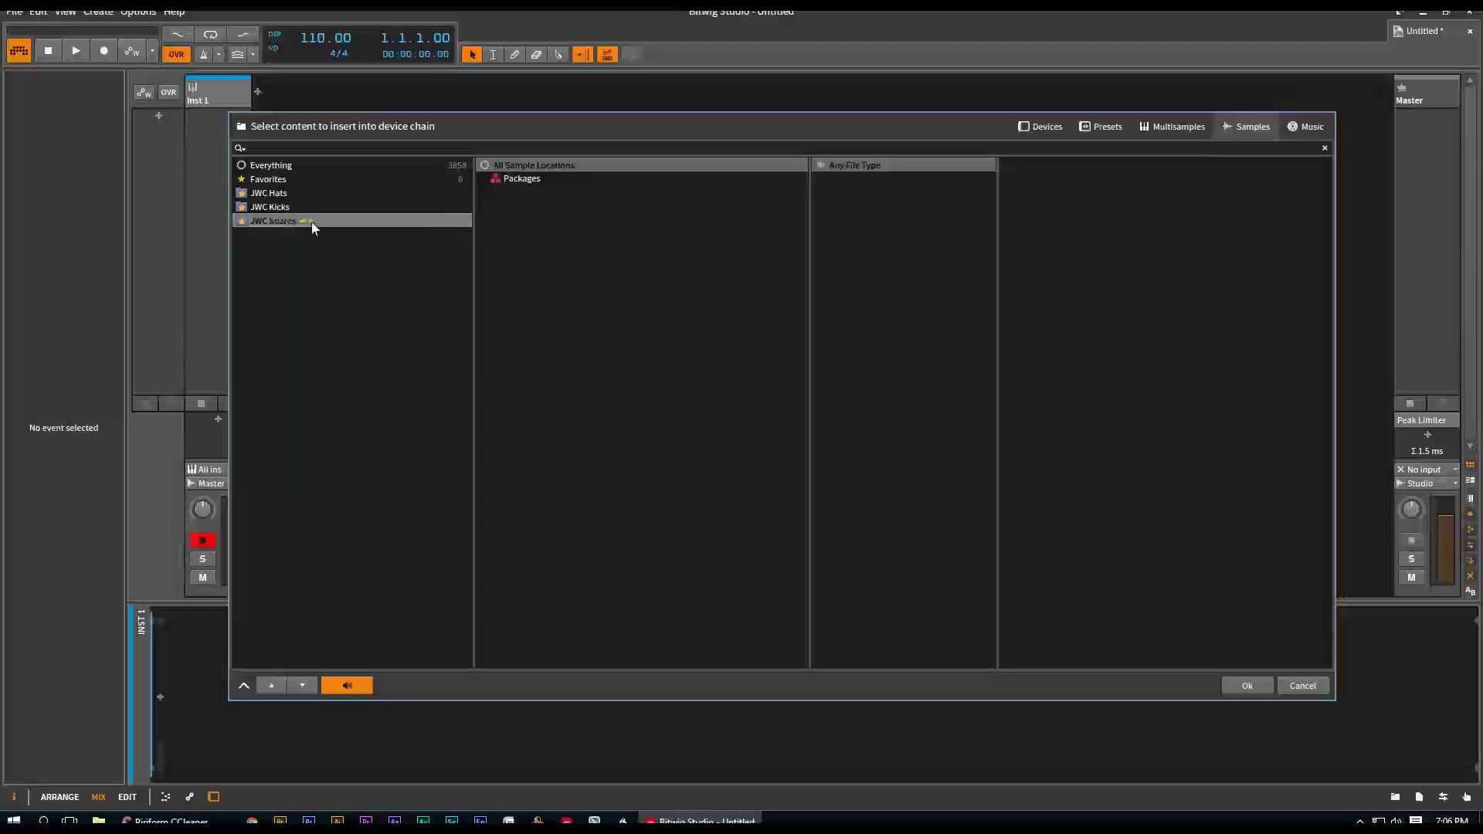
left_click(284, 167)
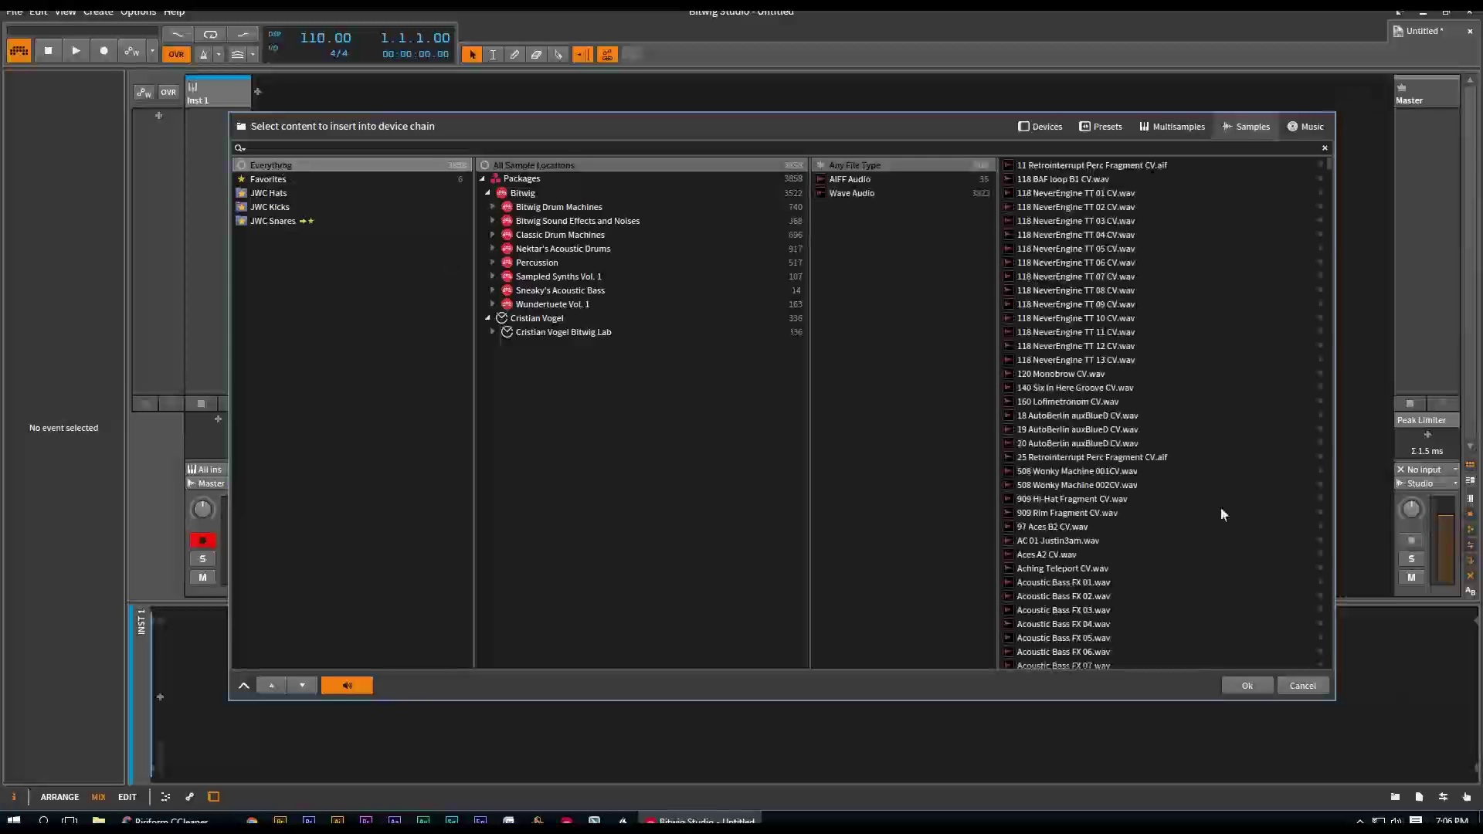
left_click(1320, 248)
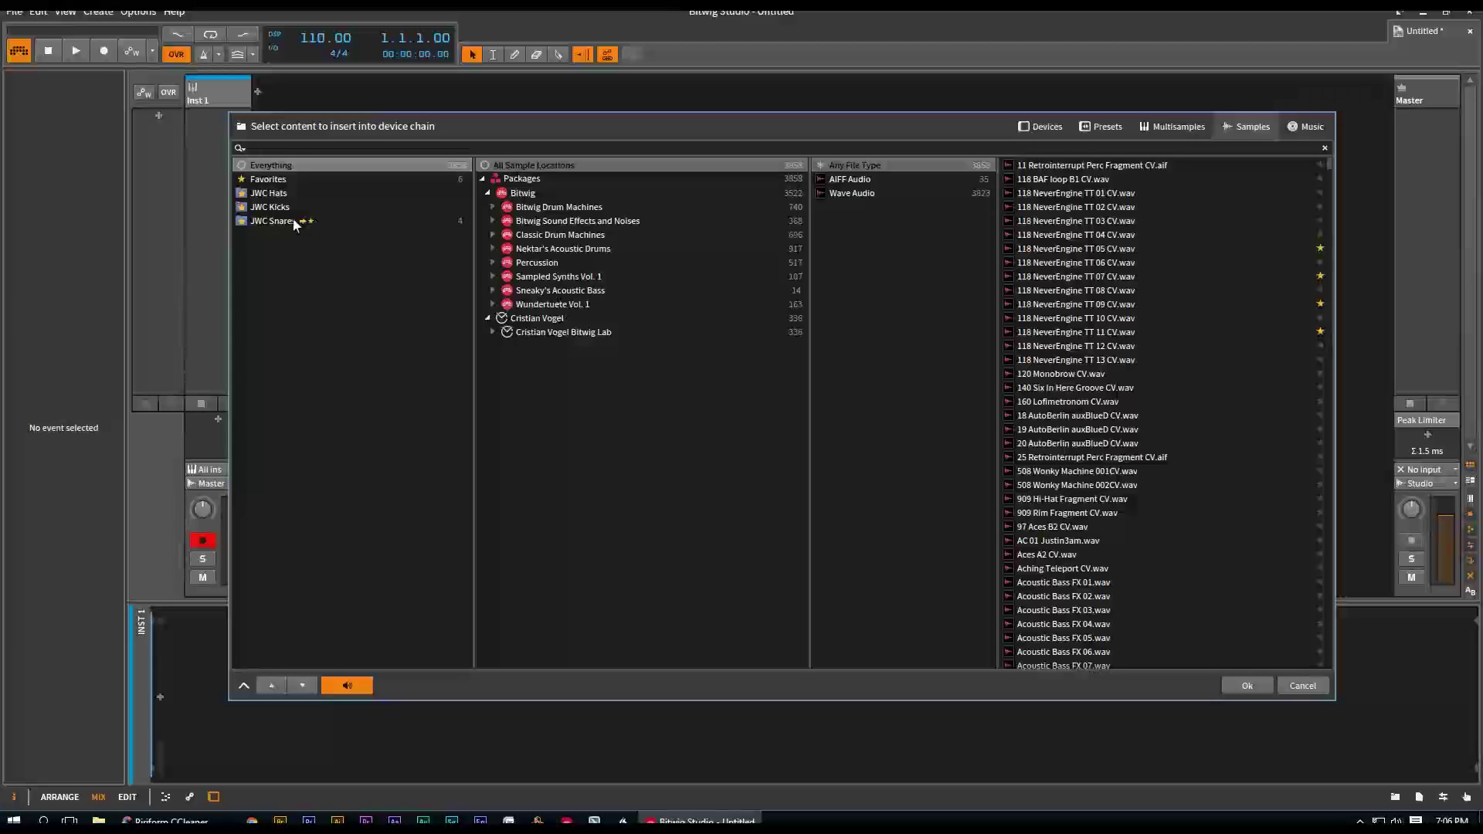
Step: Target JWC Hats, star 25 Retrointerrupt Perc Fragment CV.aif, then review JWC Hats
right_click(283, 195)
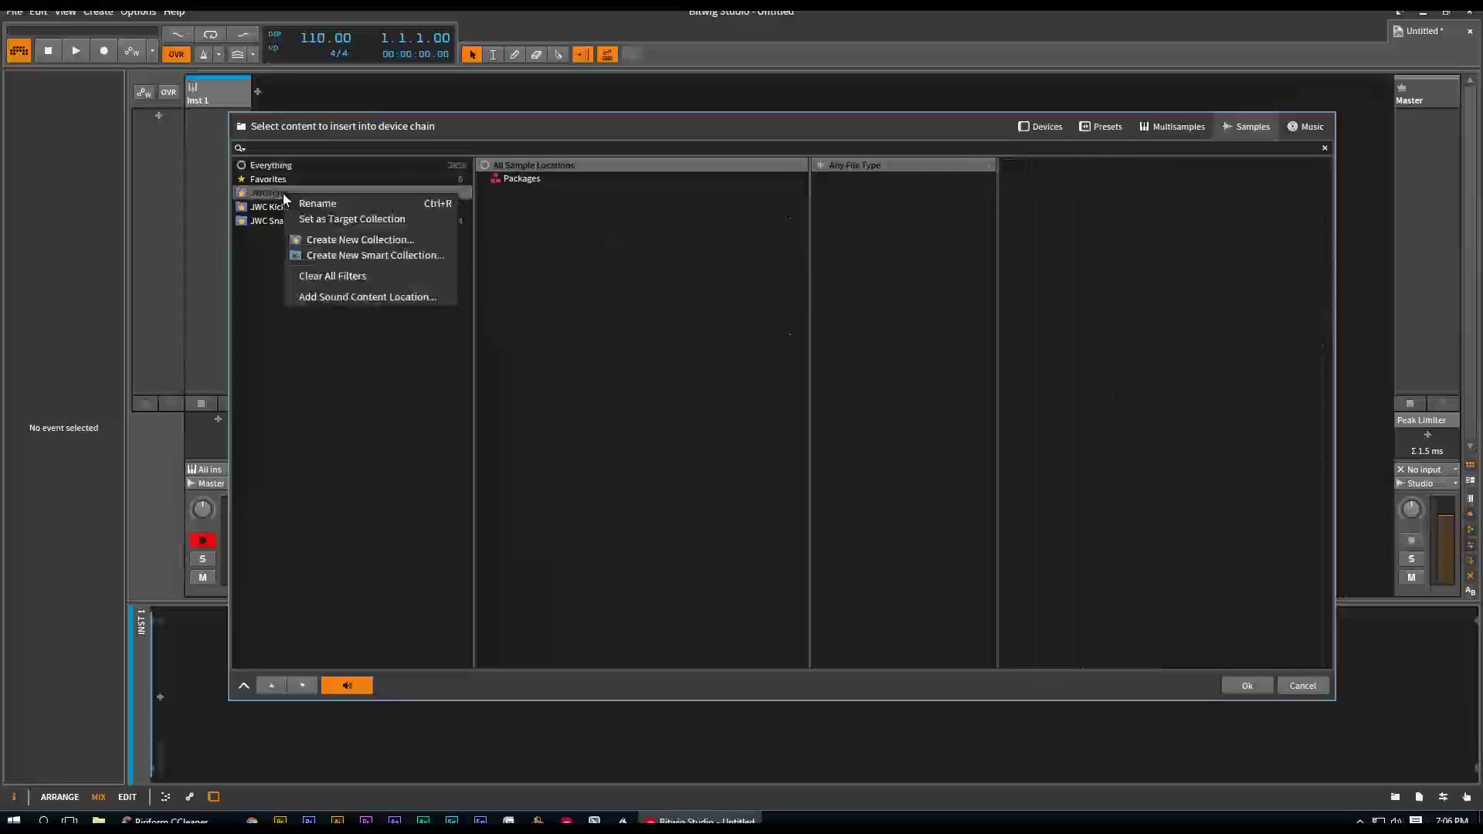
left_click(327, 219)
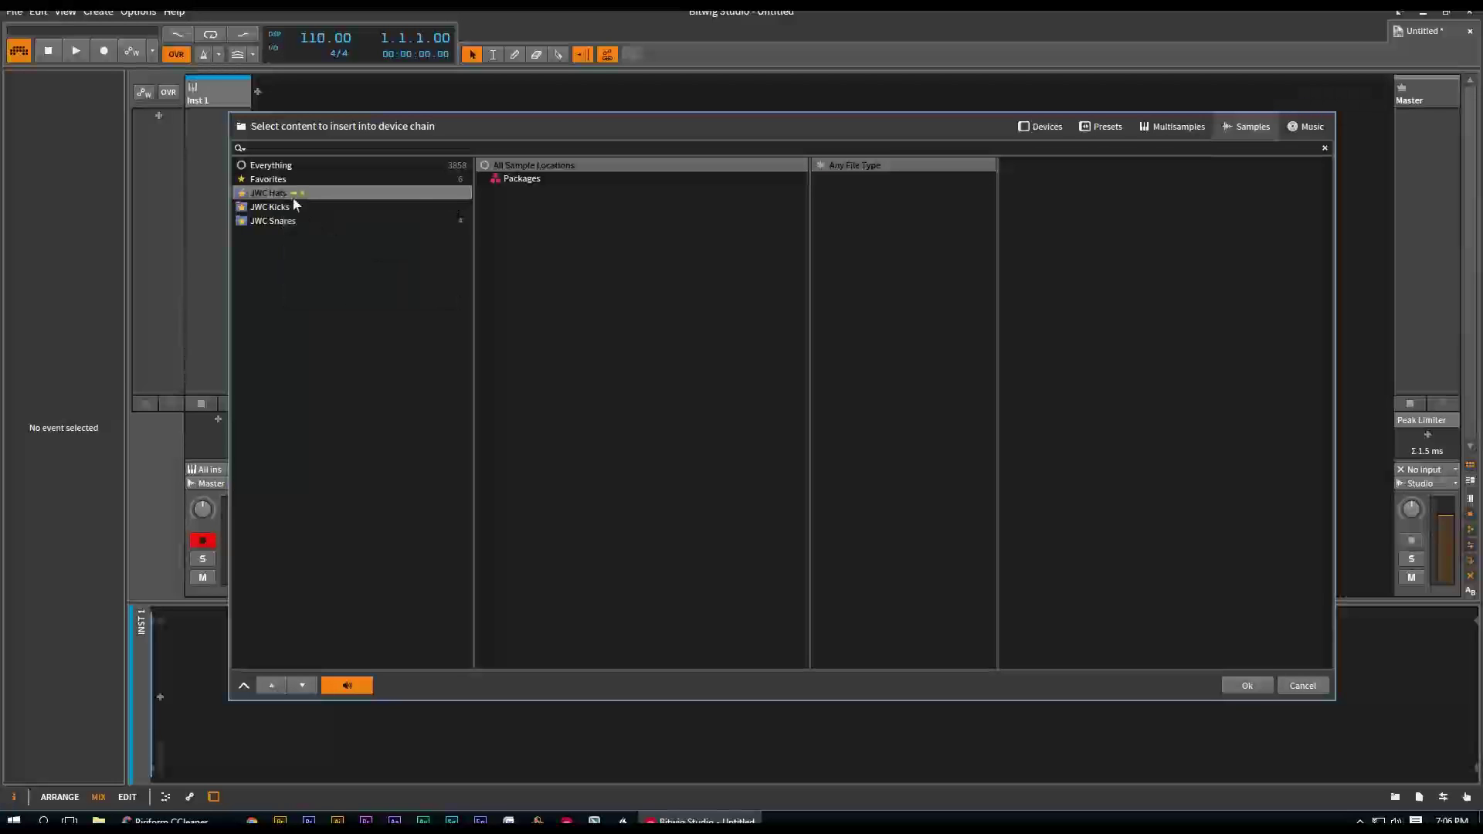
left_click(293, 165)
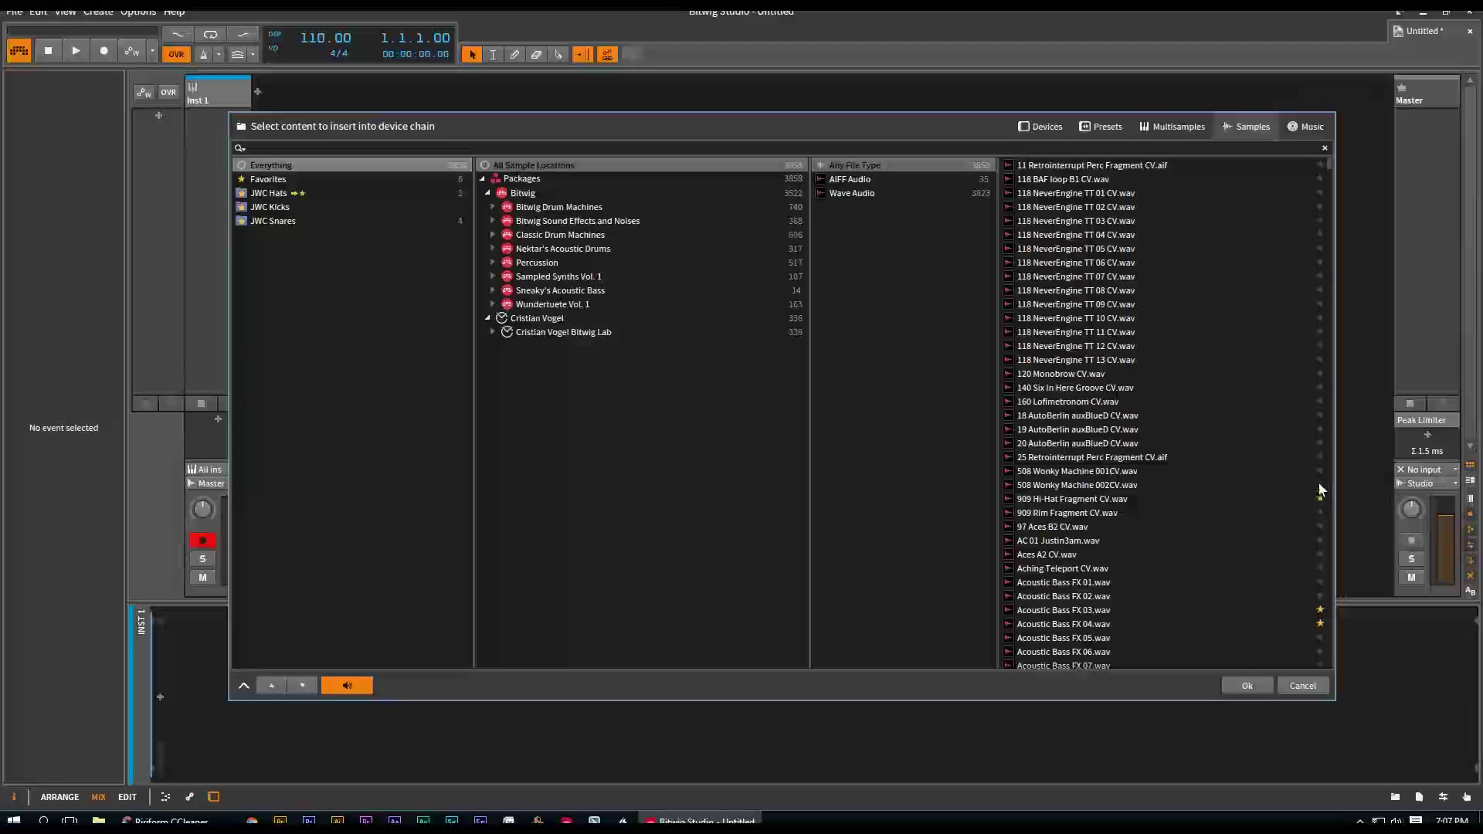
left_click(1319, 457)
left_click(271, 194)
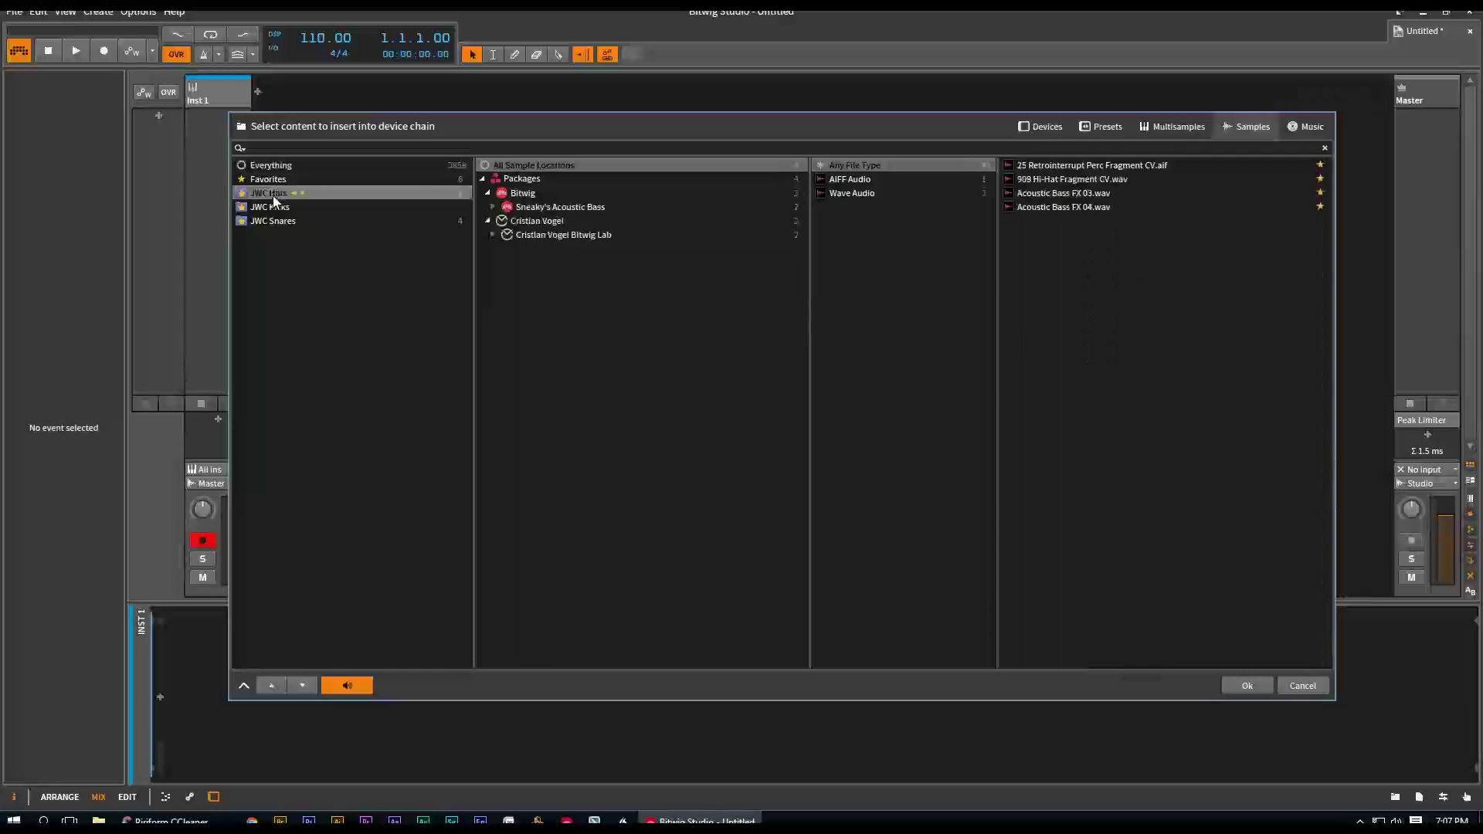
left_click(278, 207)
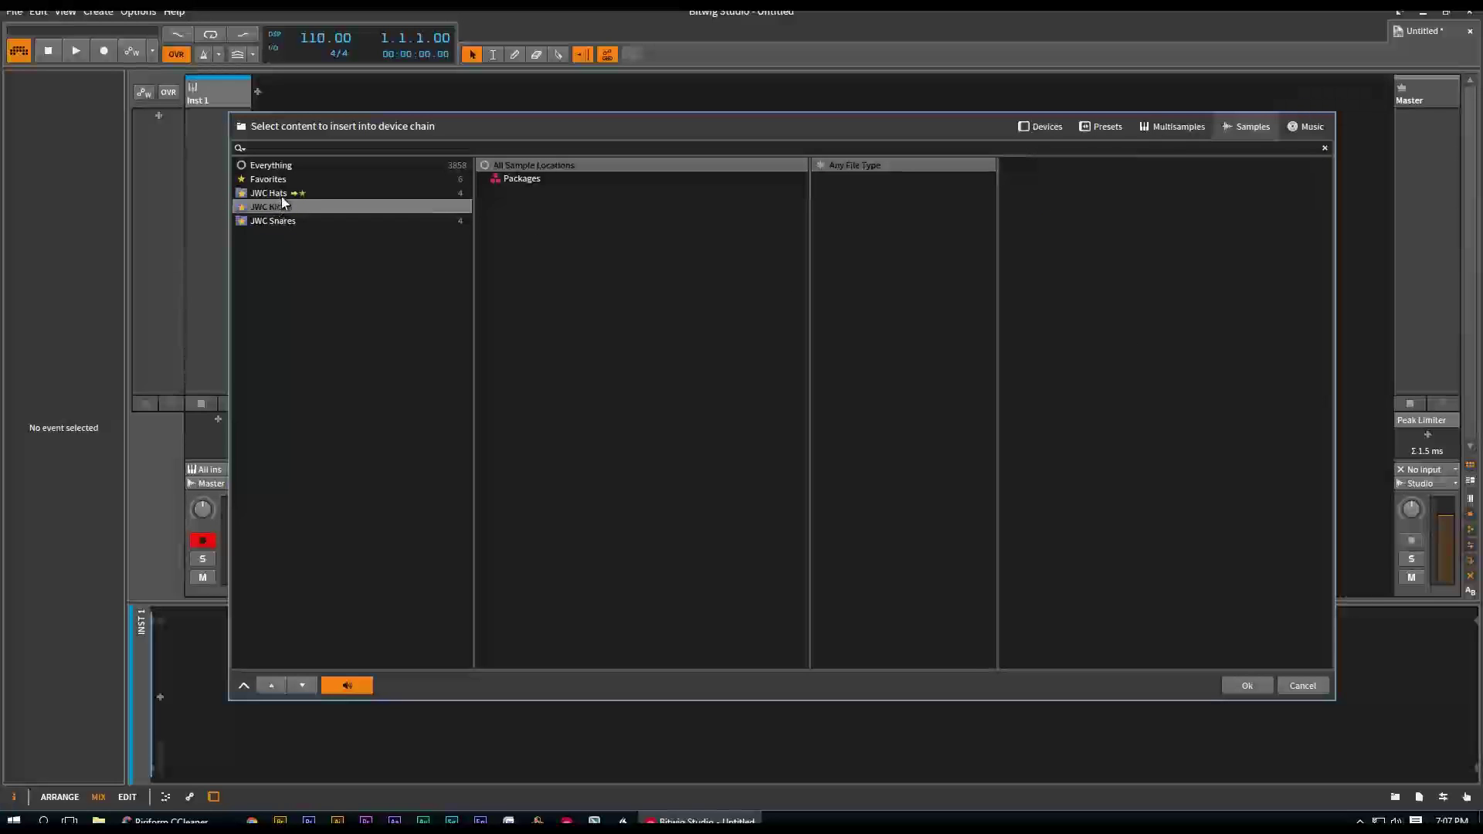
left_click(281, 195)
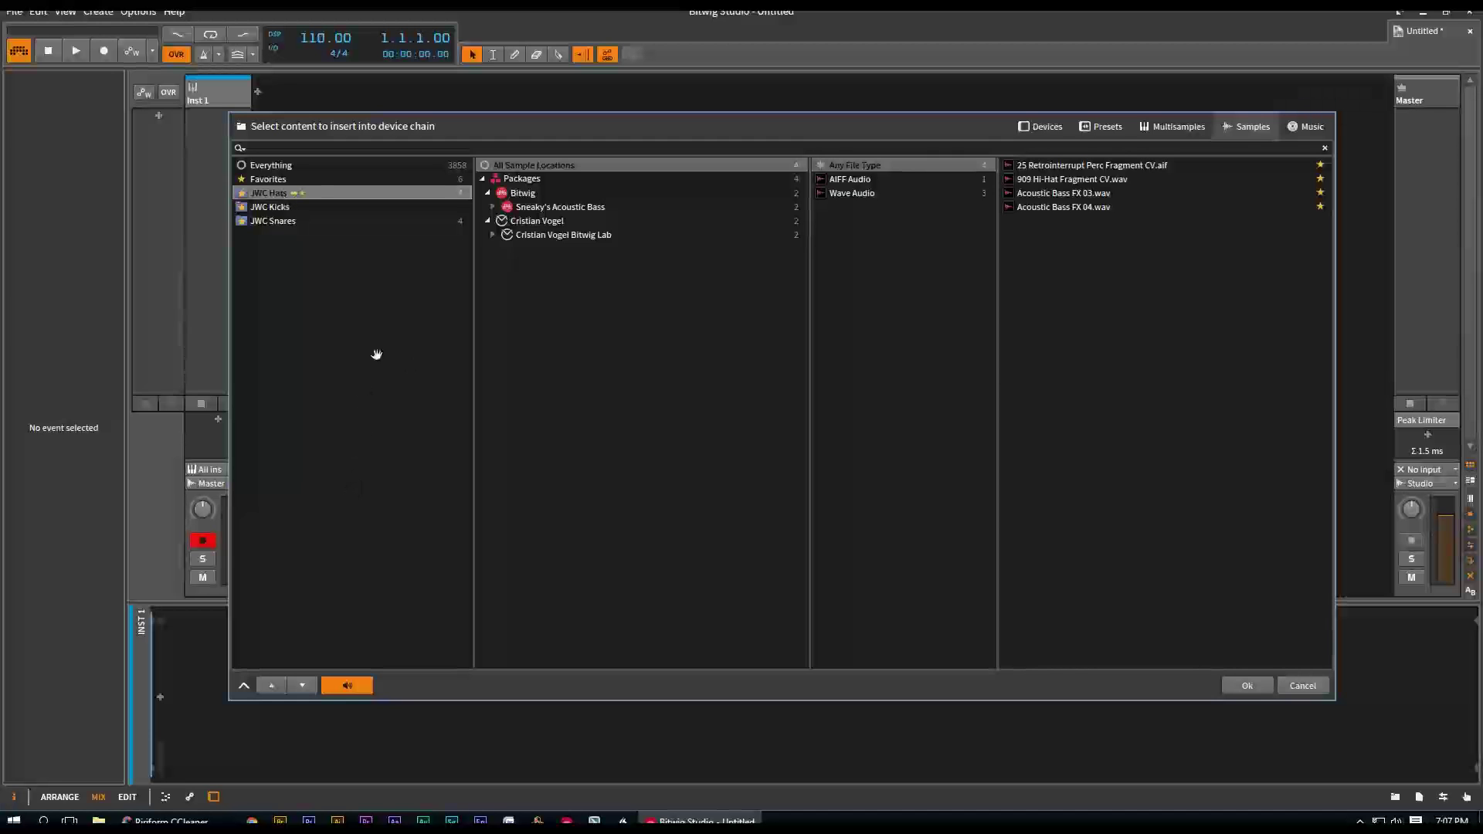
Step: Filter the Devices list to Keyboard instruments from the Bitwig location
left_click(1109, 131)
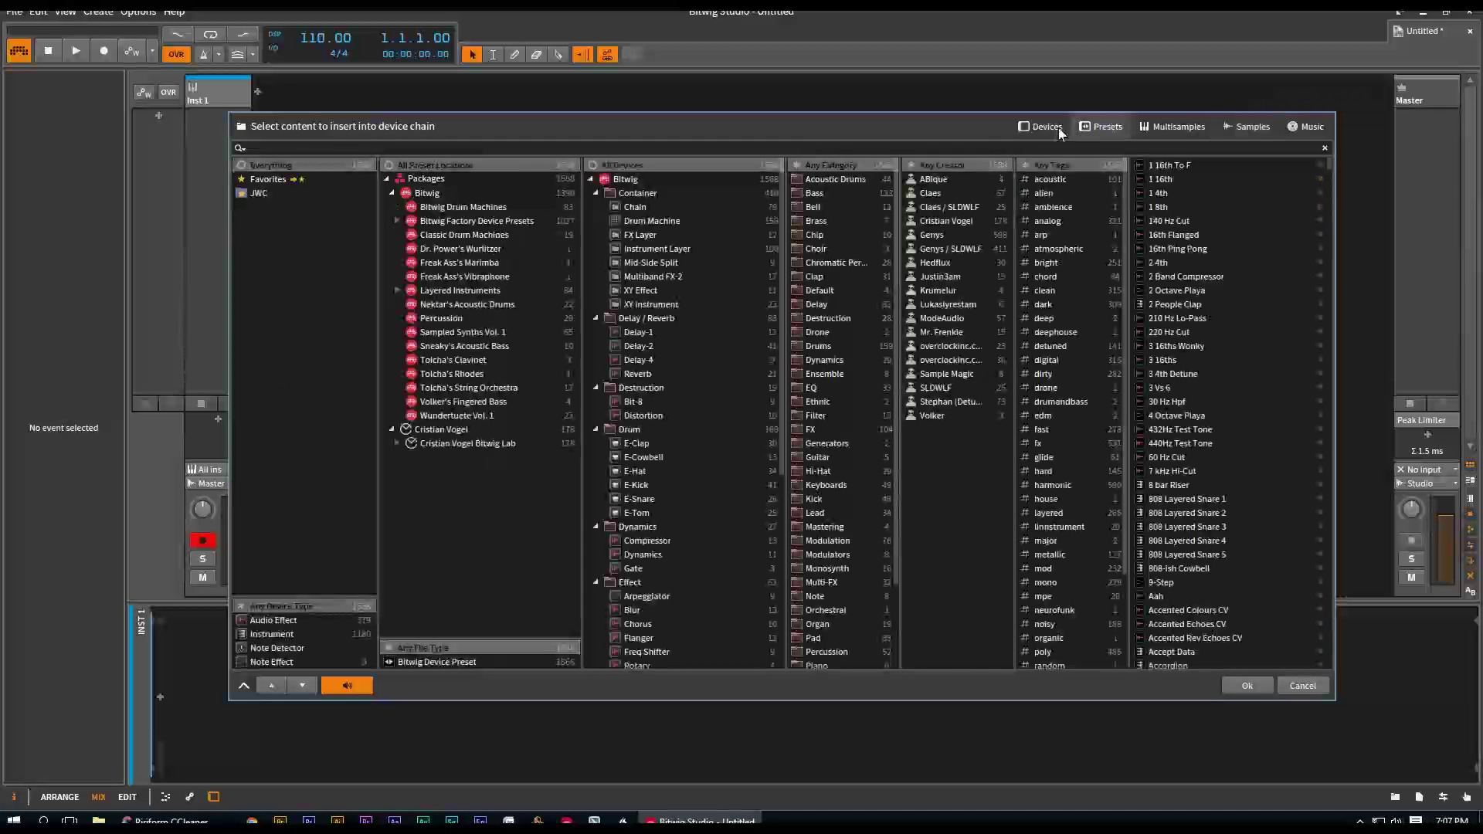
left_click(1043, 126)
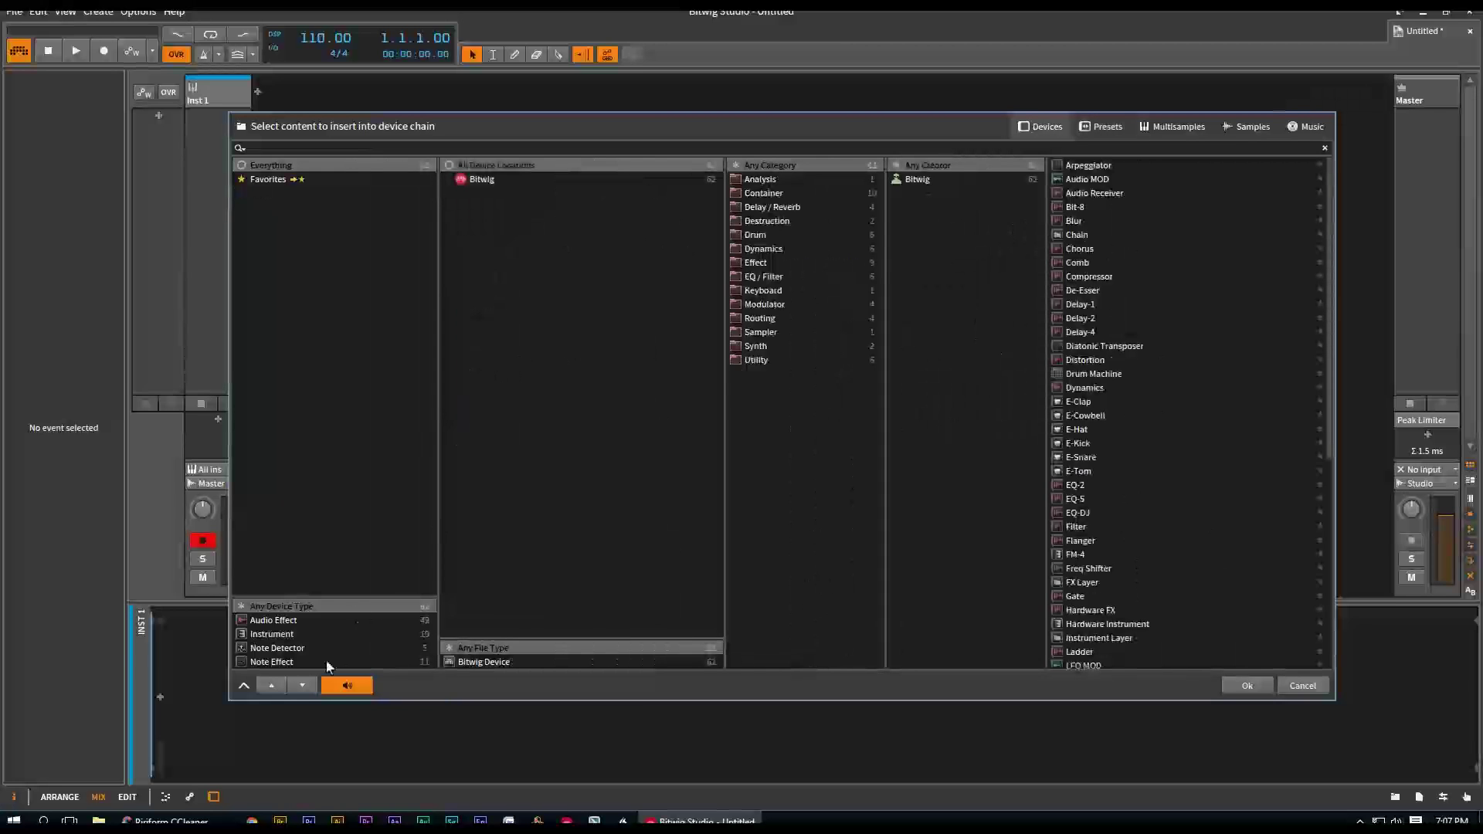
left_click(280, 635)
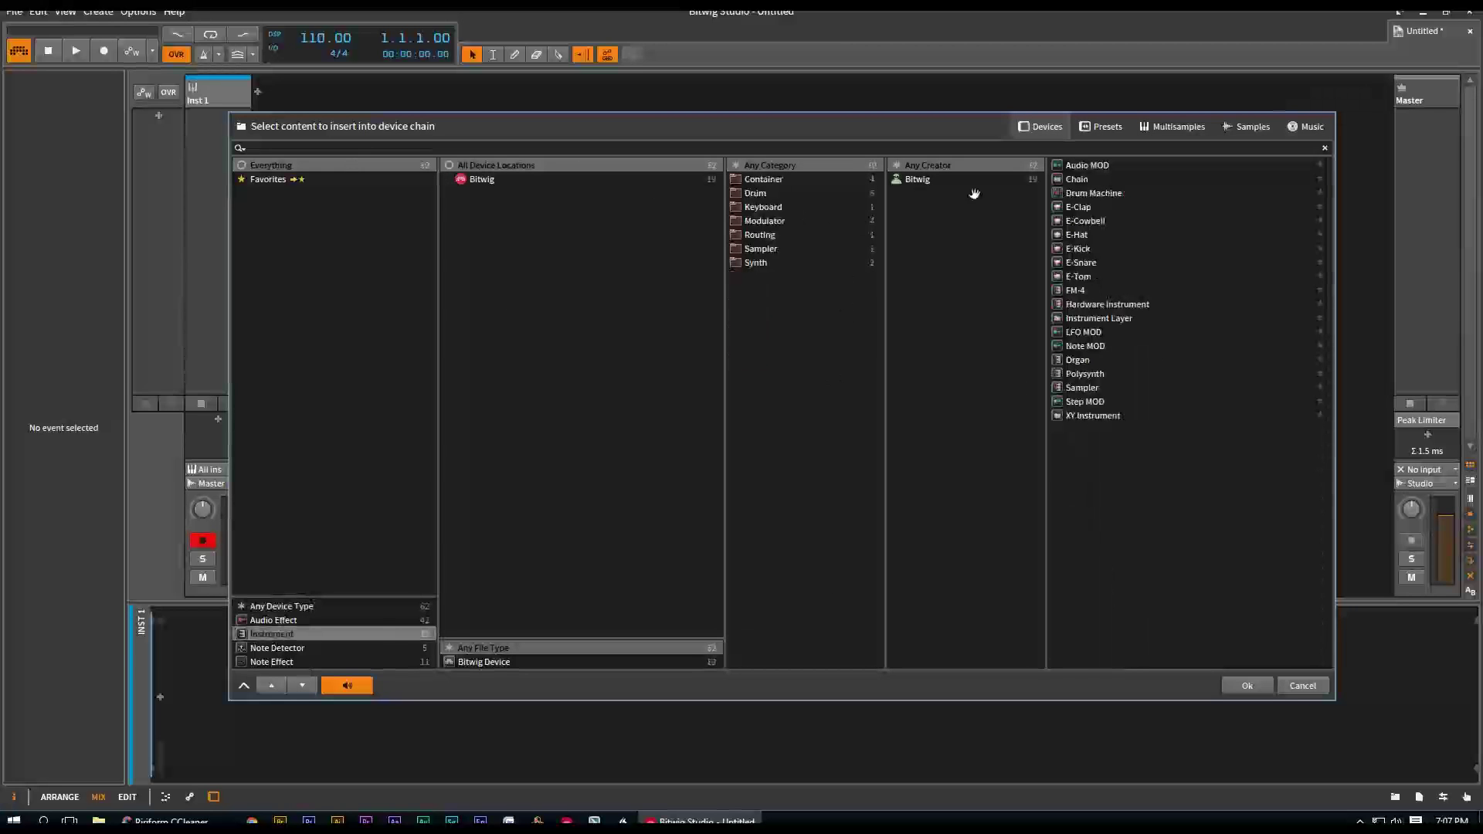
left_click(1081, 234)
left_click(758, 208)
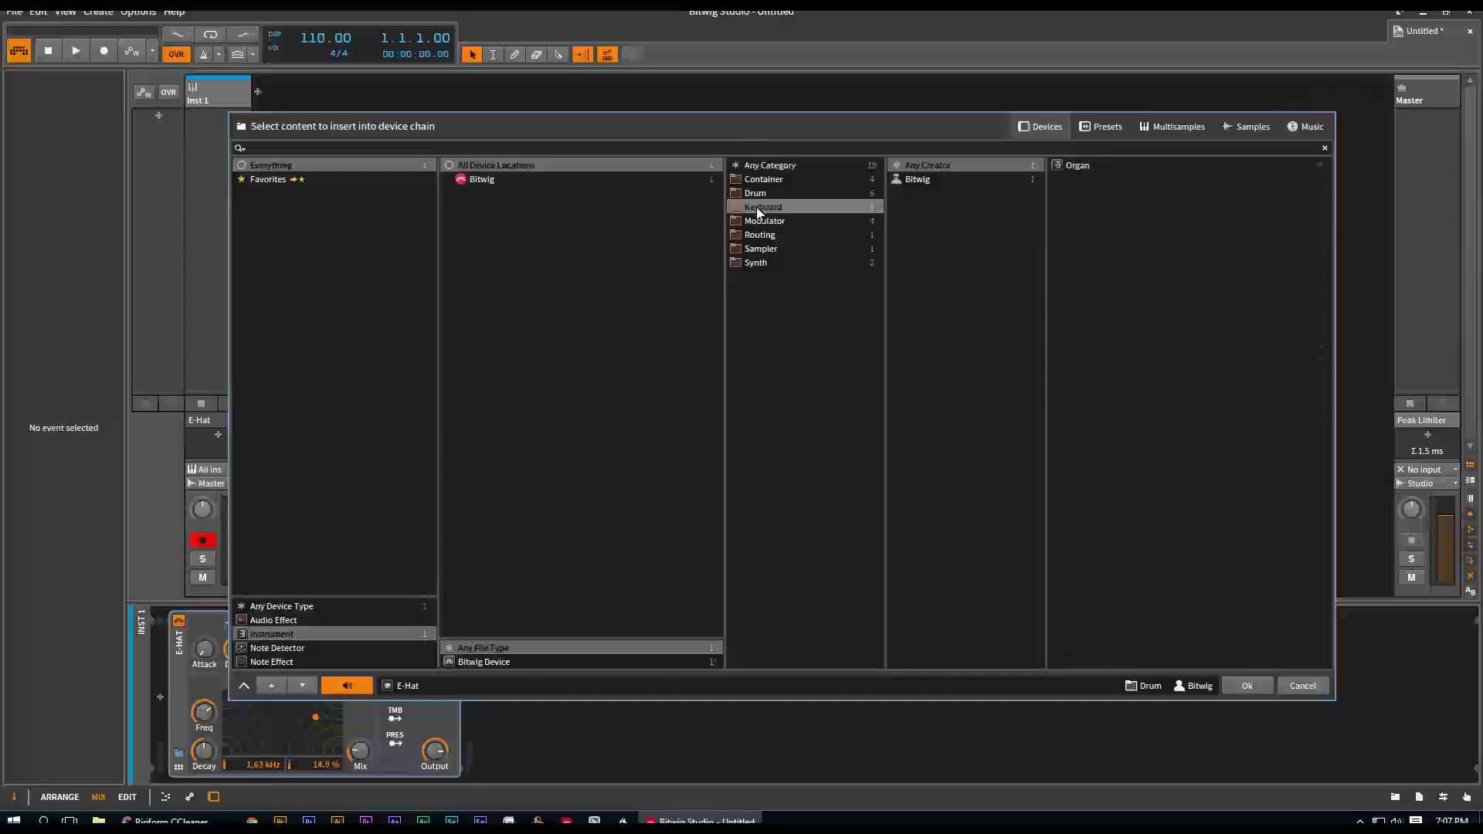
left_click(484, 181)
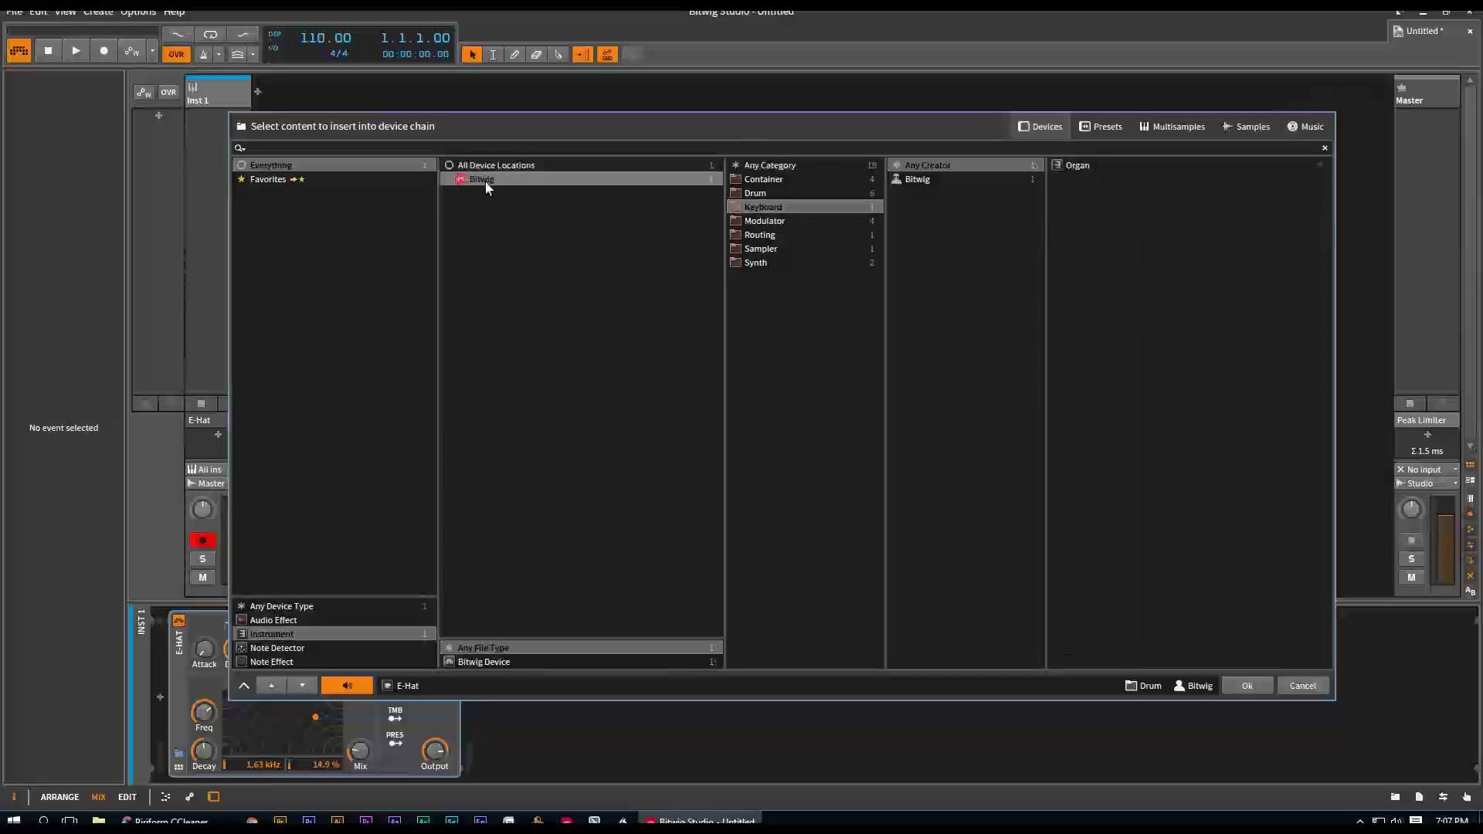
Step: Clear all browser filters so every device is listed again
right_click(591, 384)
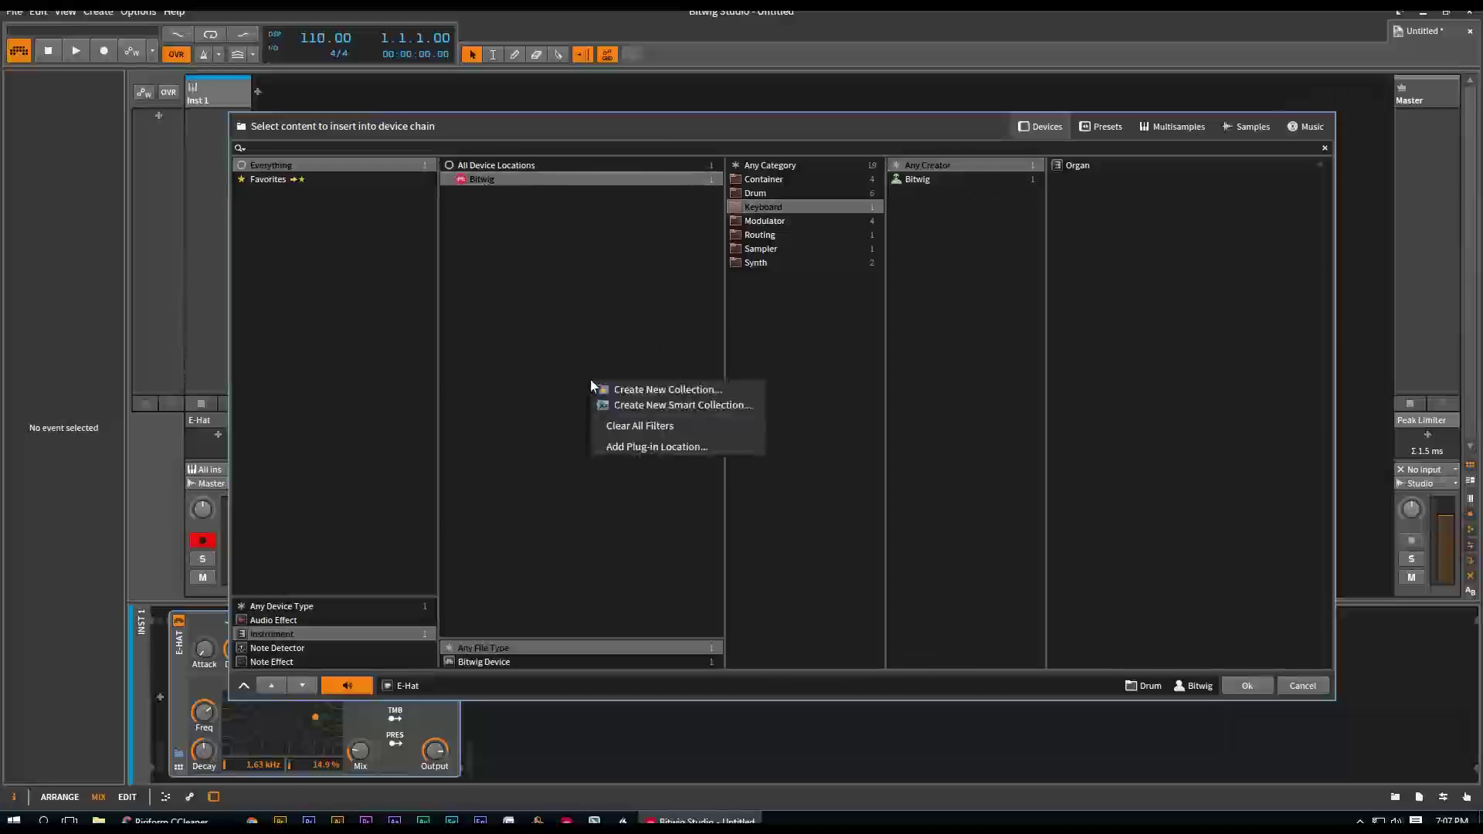
left_click(647, 426)
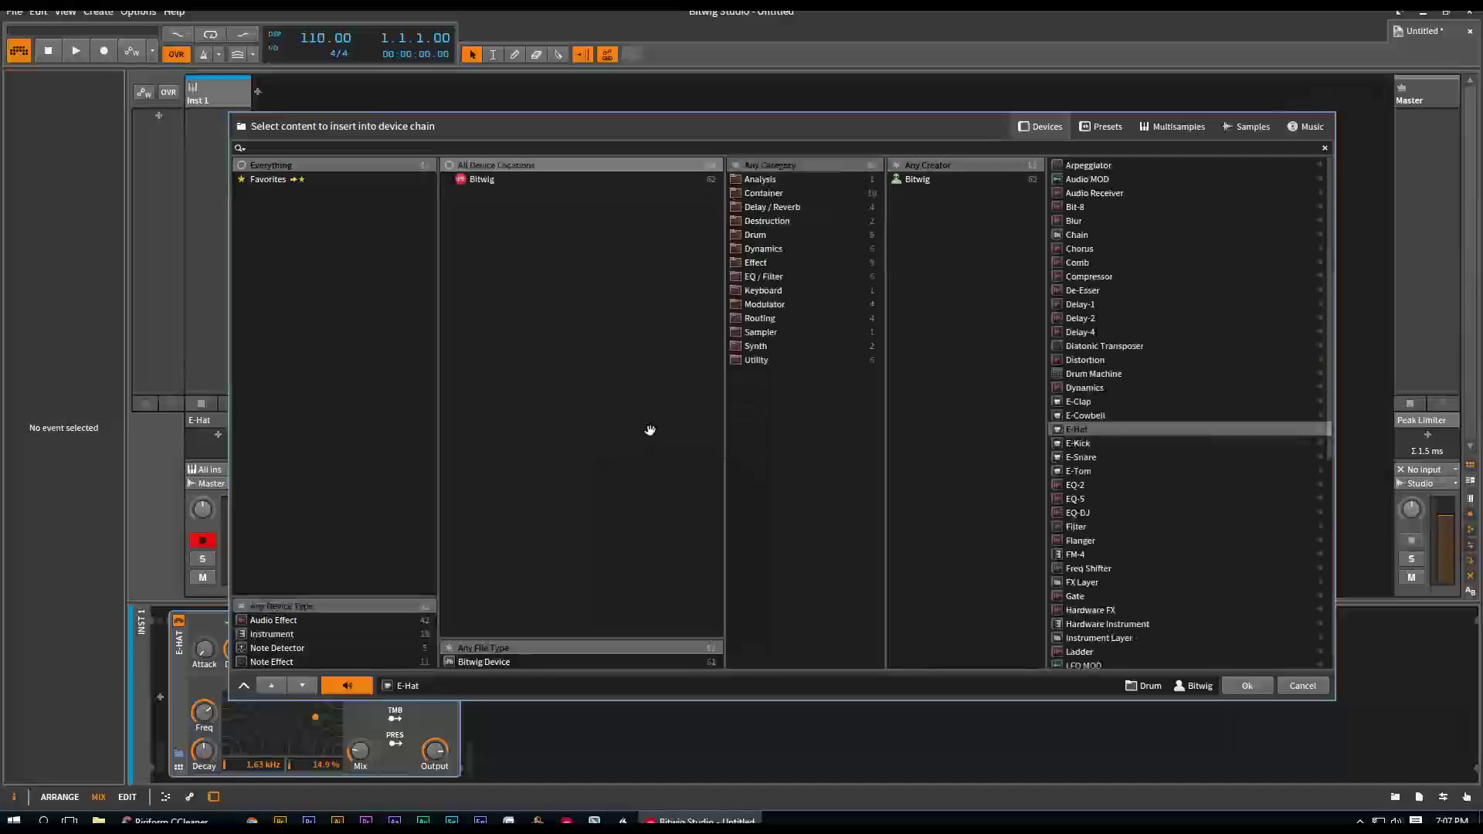
right_click(569, 401)
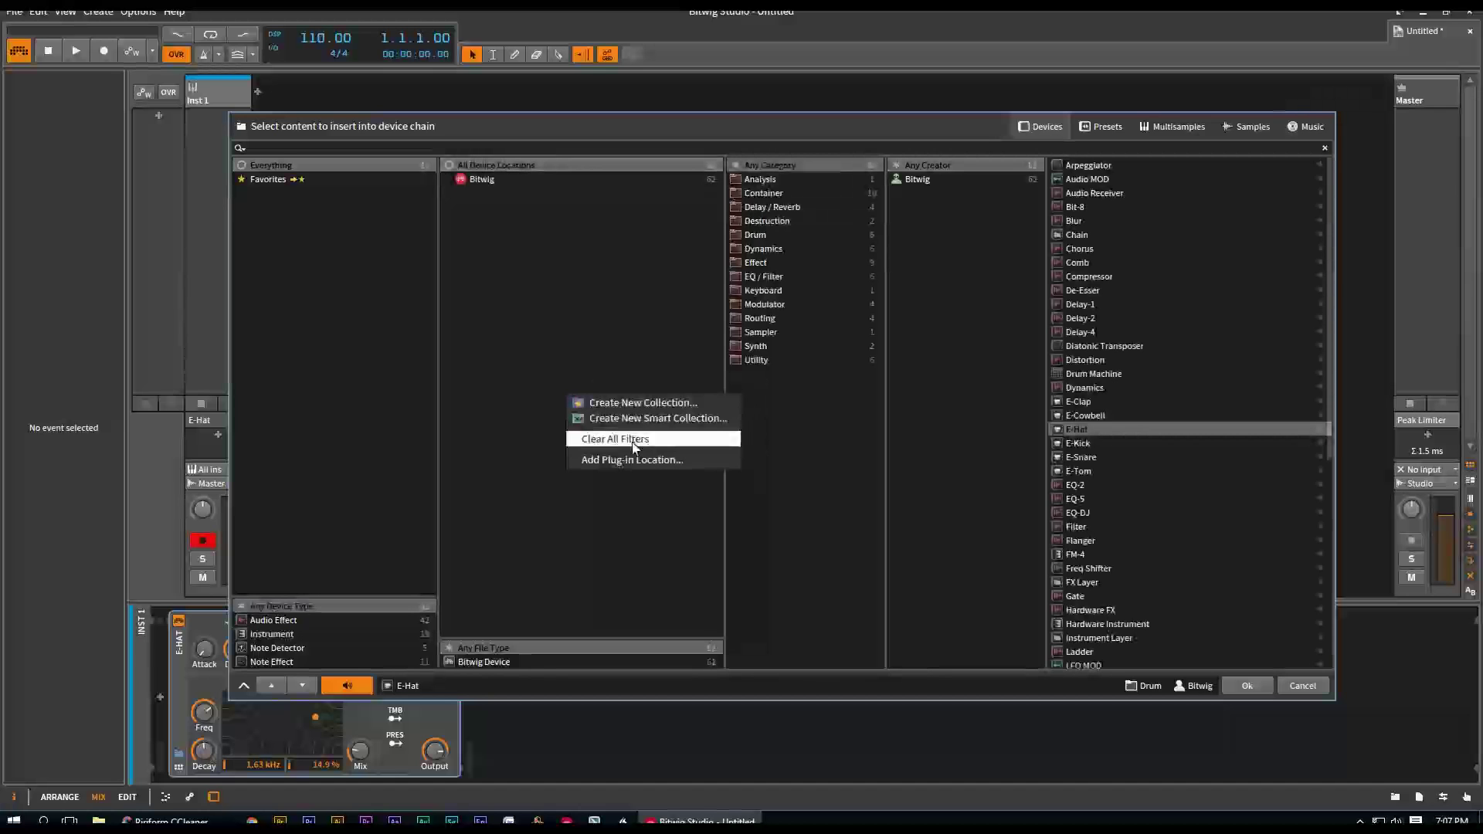
left_click(632, 441)
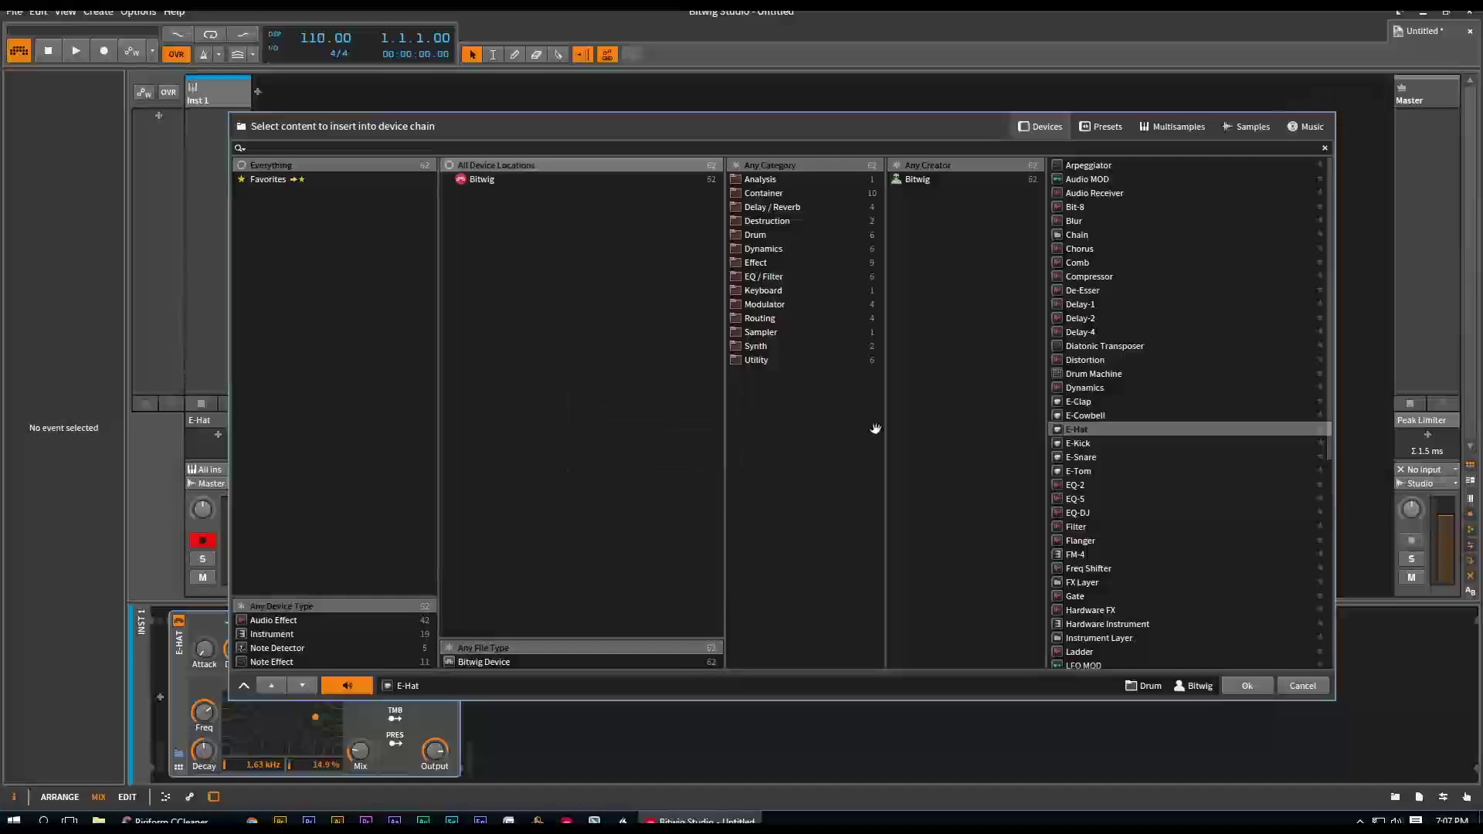
right_click(291, 275)
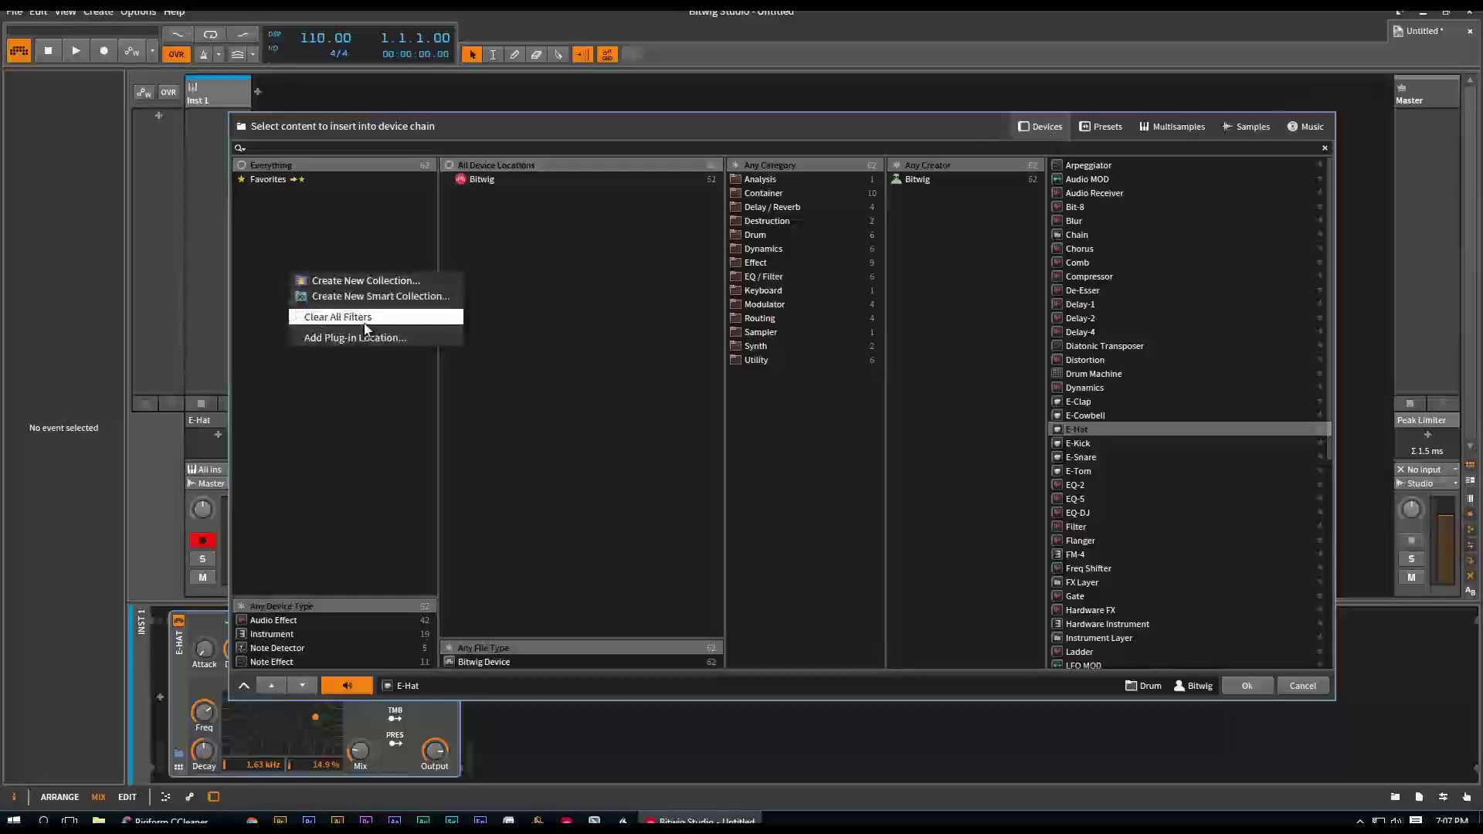
Step: Create two device collections named Fx and Ins
left_click(378, 283)
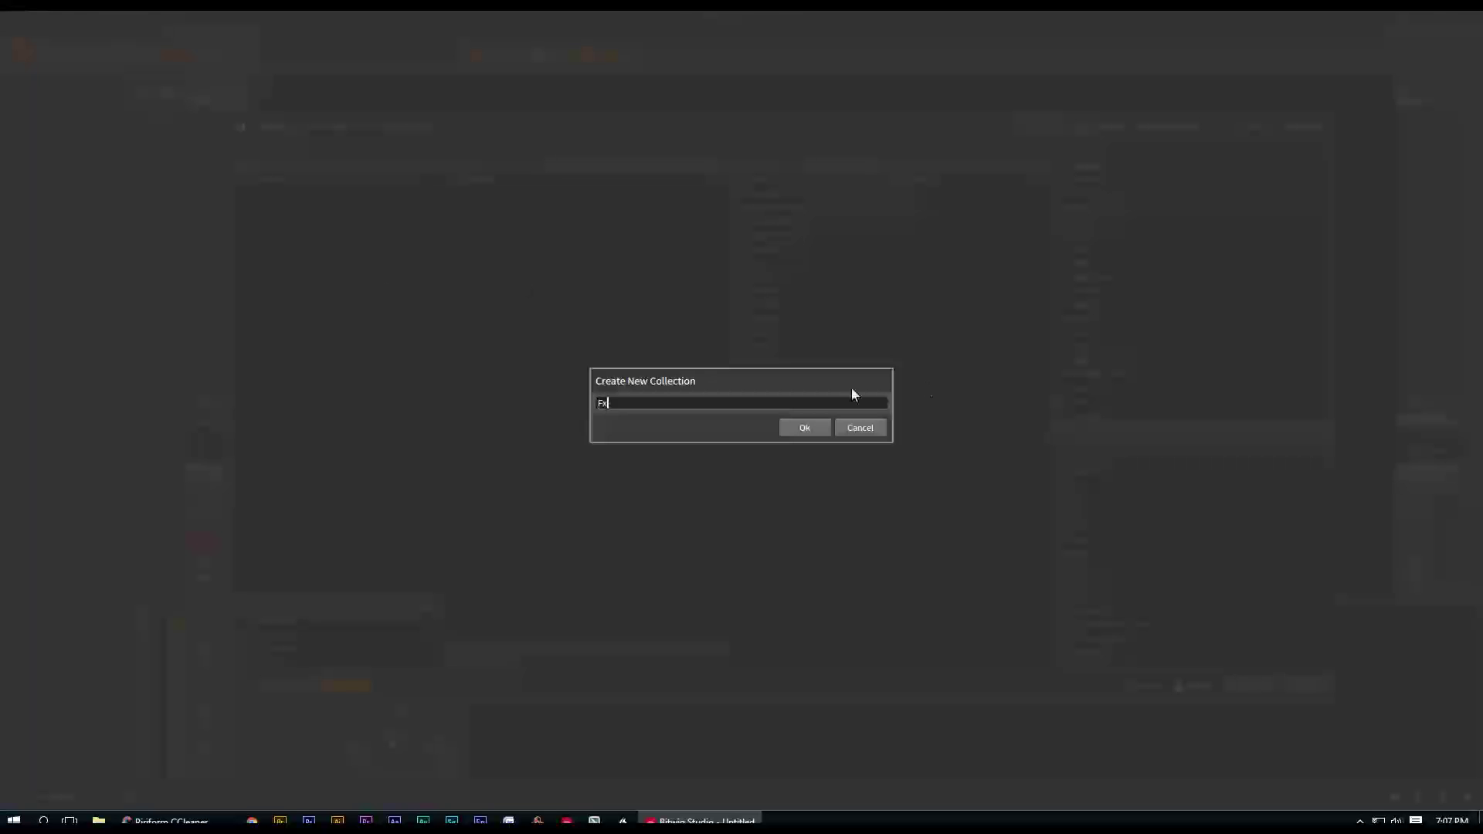
left_click(825, 427)
right_click(292, 257)
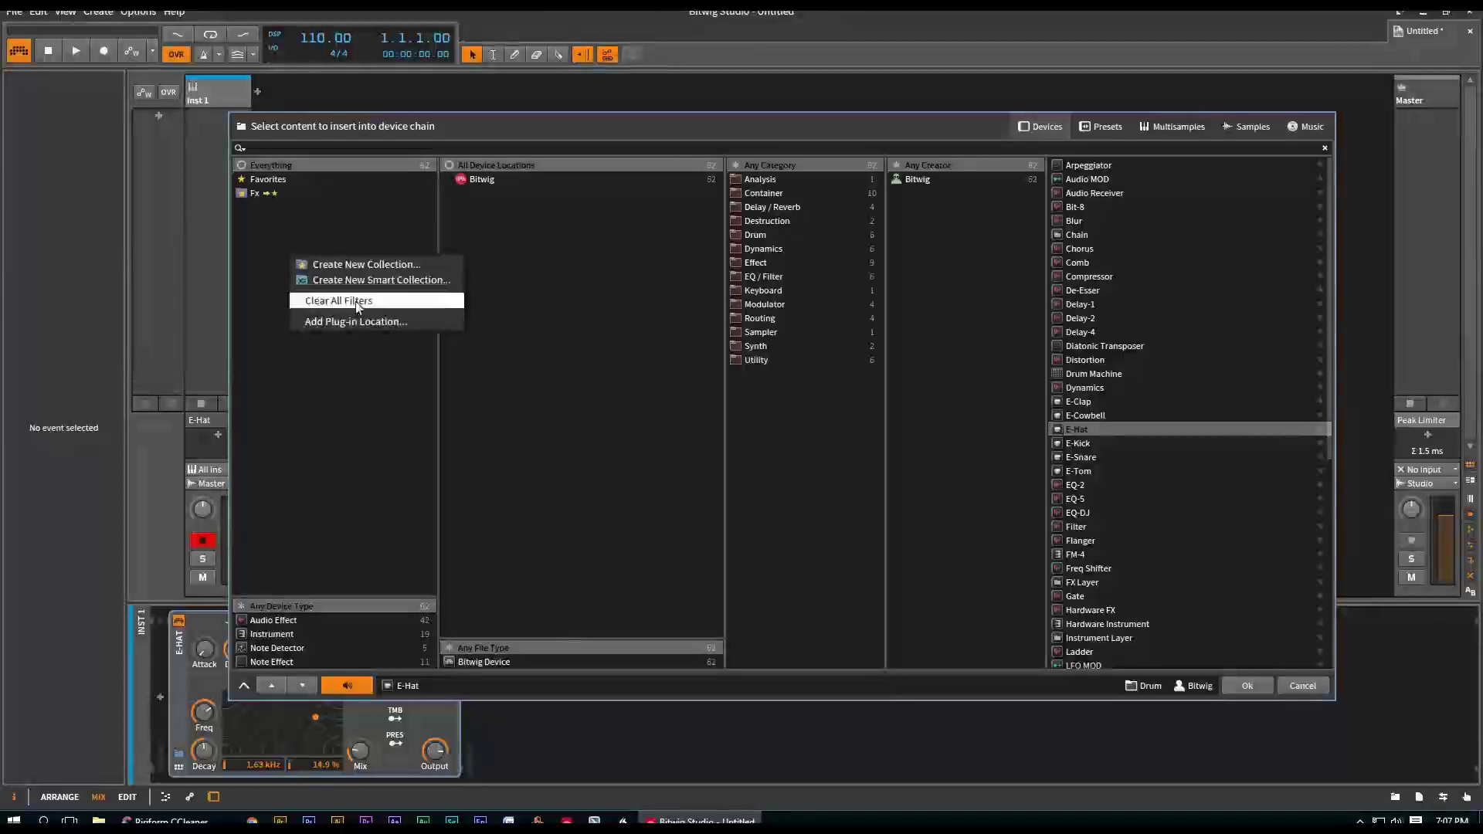
left_click(373, 267)
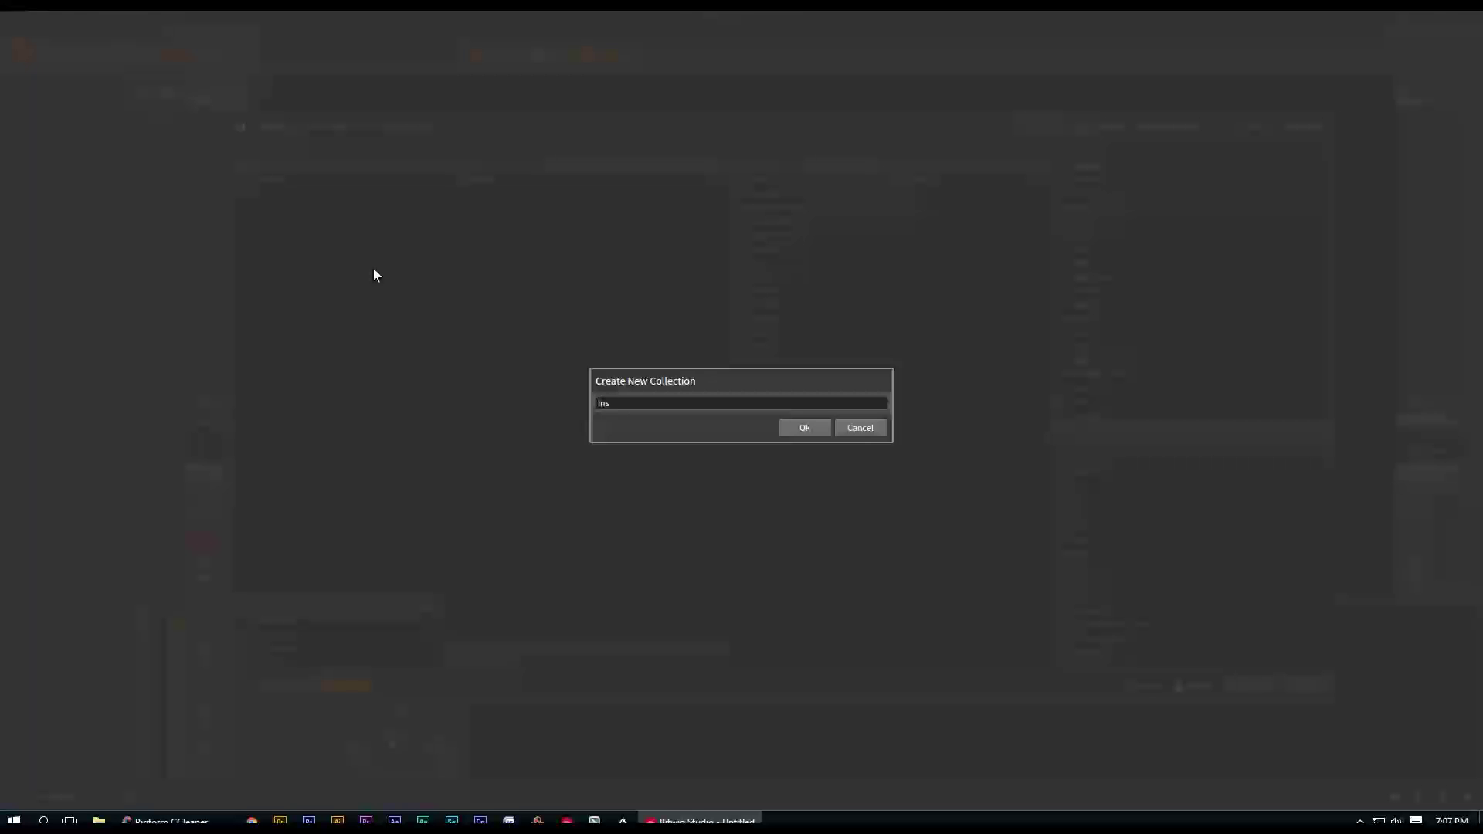
left_click(805, 429)
right_click(275, 193)
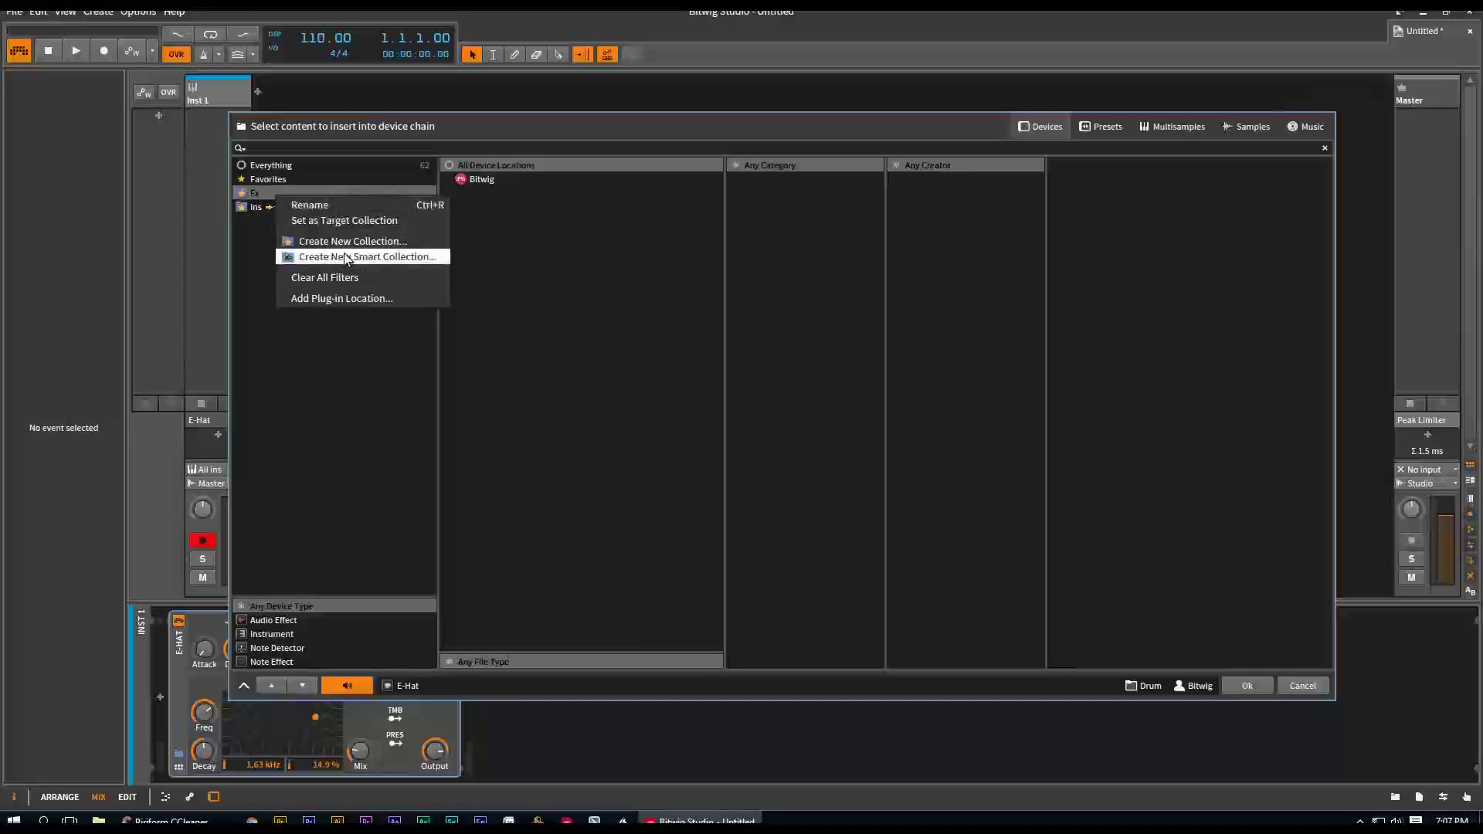
Step: Make Fx the target collection, clear filters, and star Delay-2 from Delay / Reverb
left_click(354, 221)
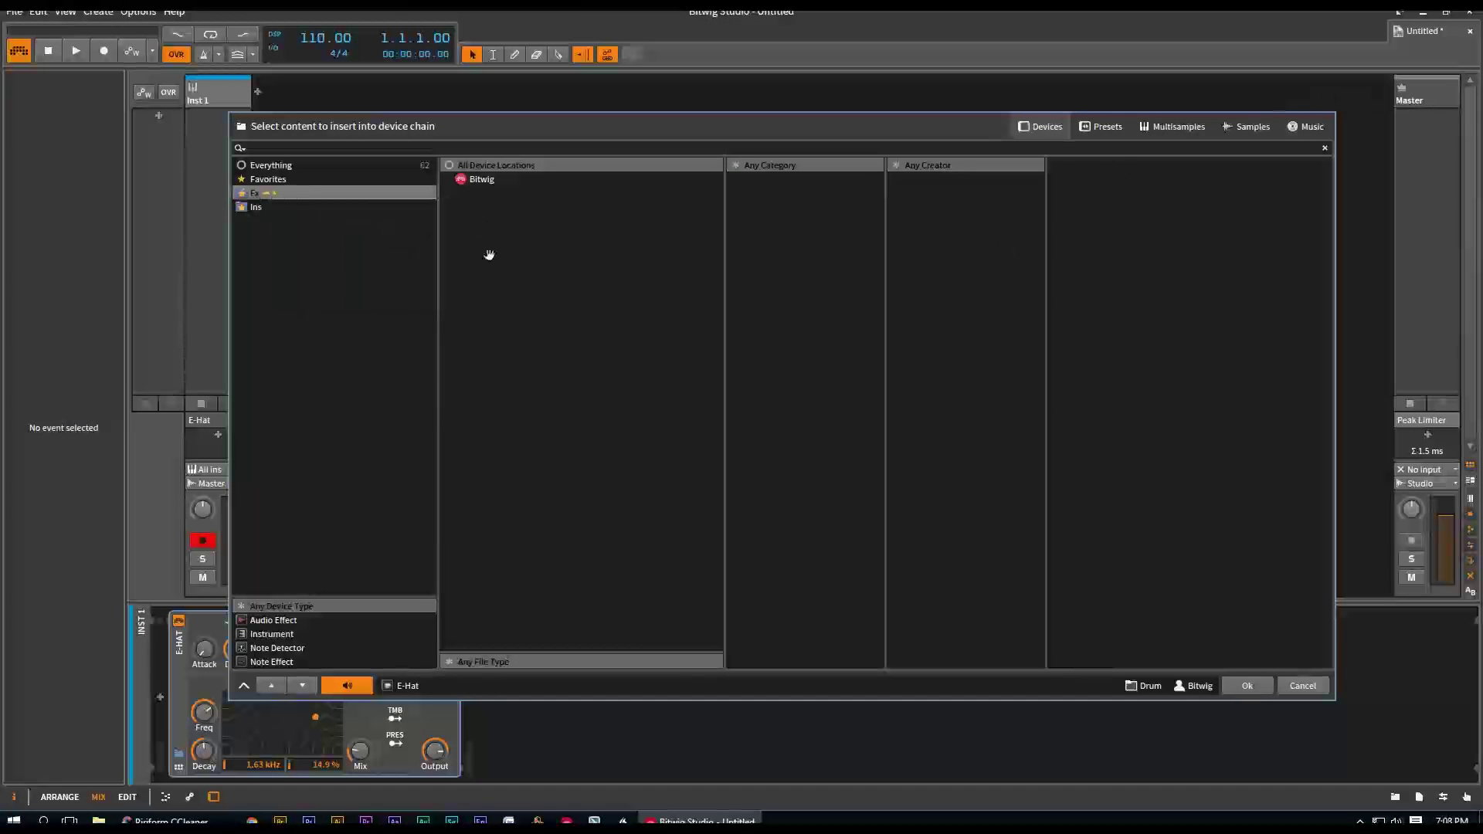
right_click(353, 292)
left_click(394, 335)
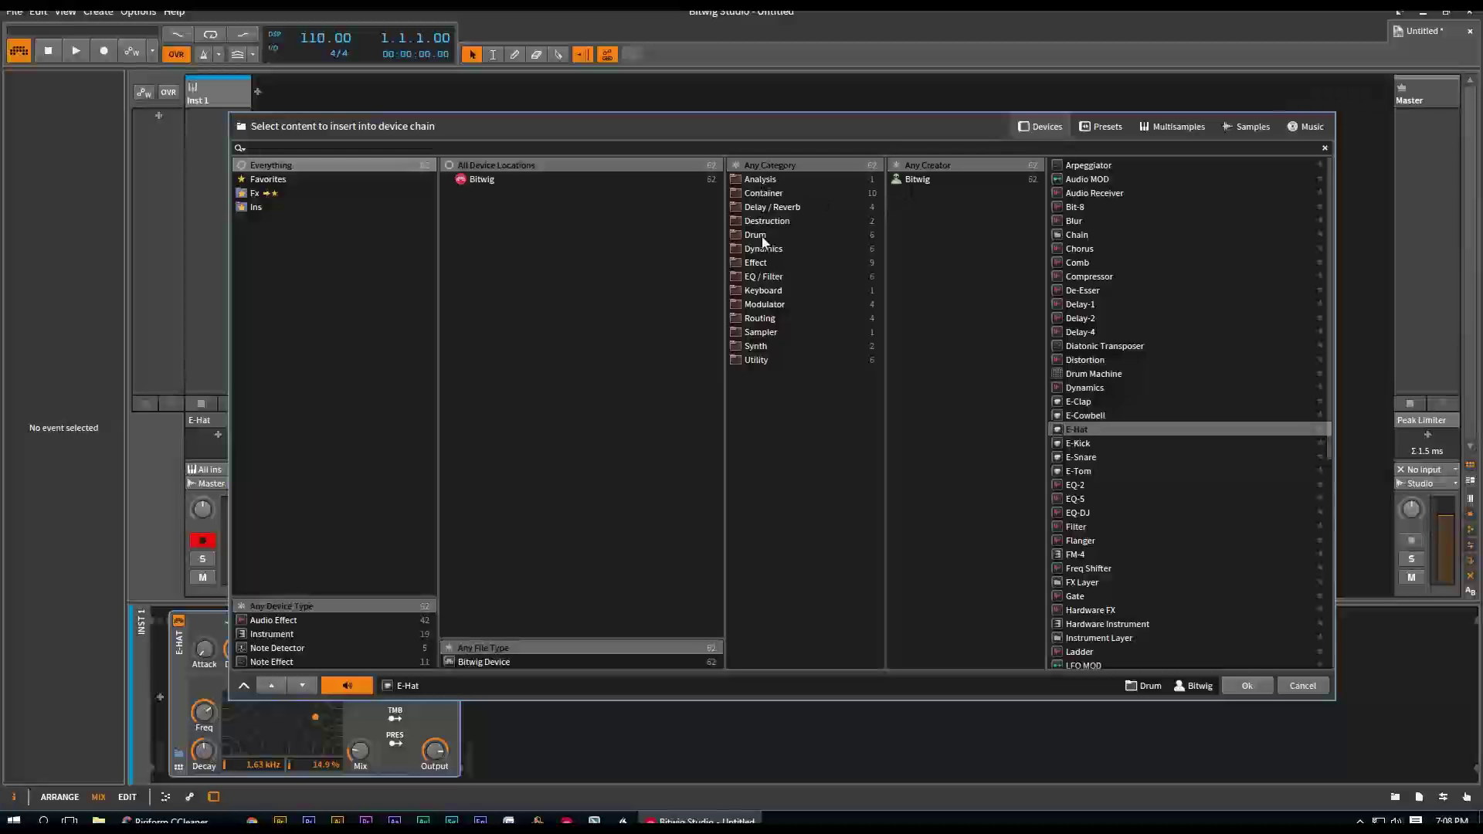
left_click(772, 207)
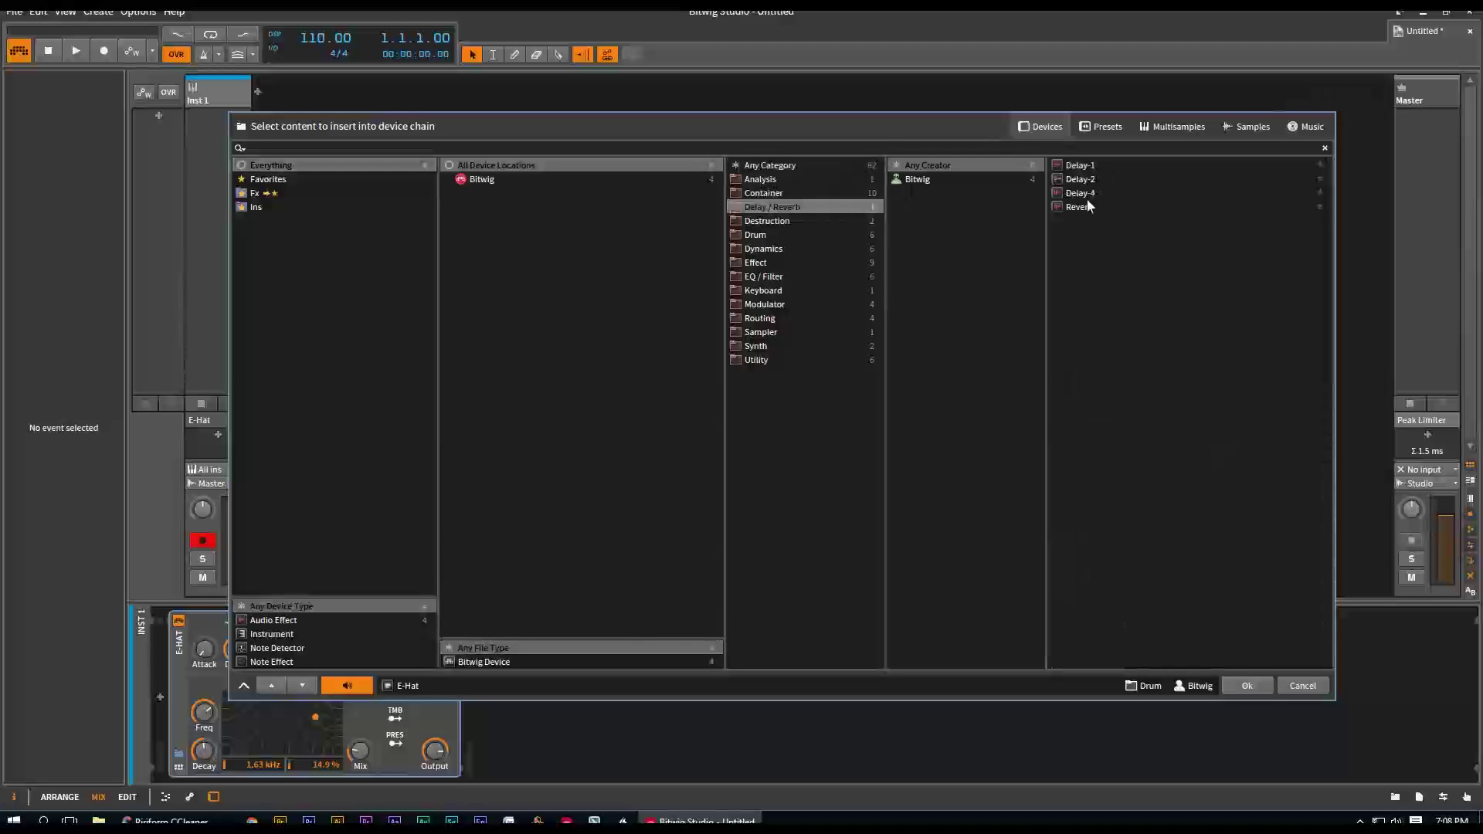
left_click(1319, 178)
left_click(1320, 165)
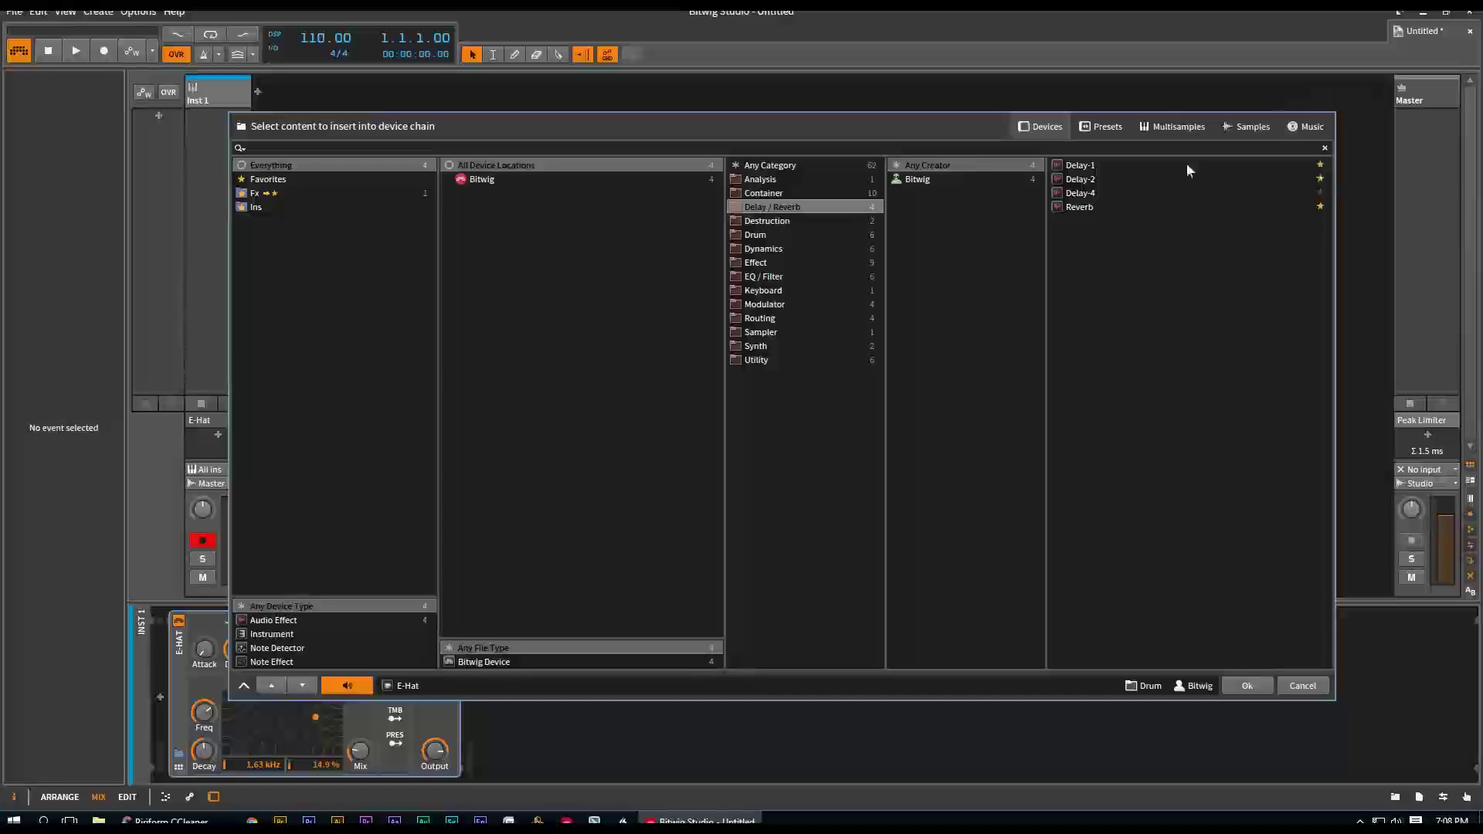
left_click(1320, 165)
Step: Star Distortion, Compressor, Transient Control and another Dynamics device into Fx
left_click(789, 222)
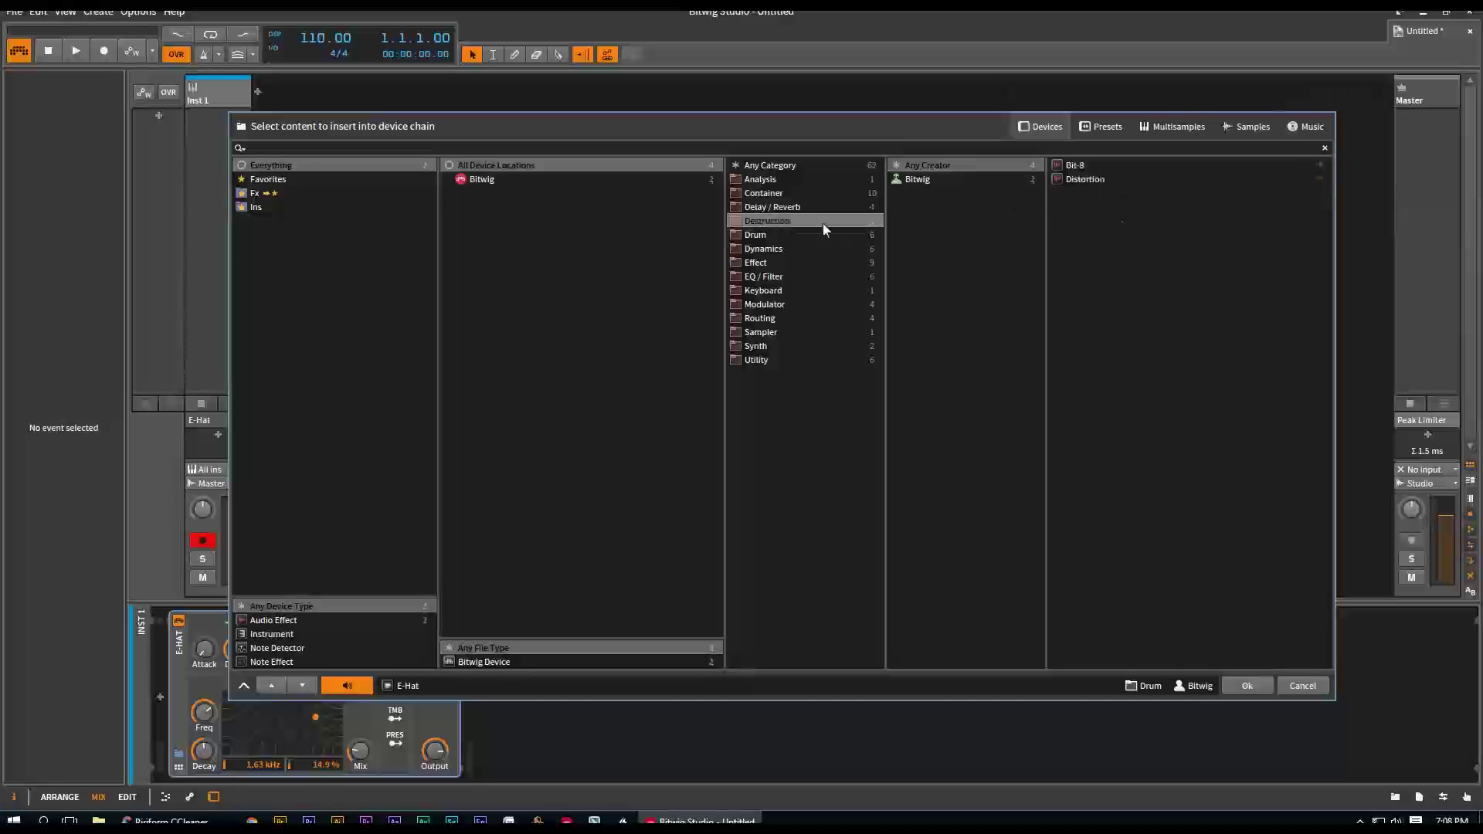
left_click(1319, 179)
left_click(866, 250)
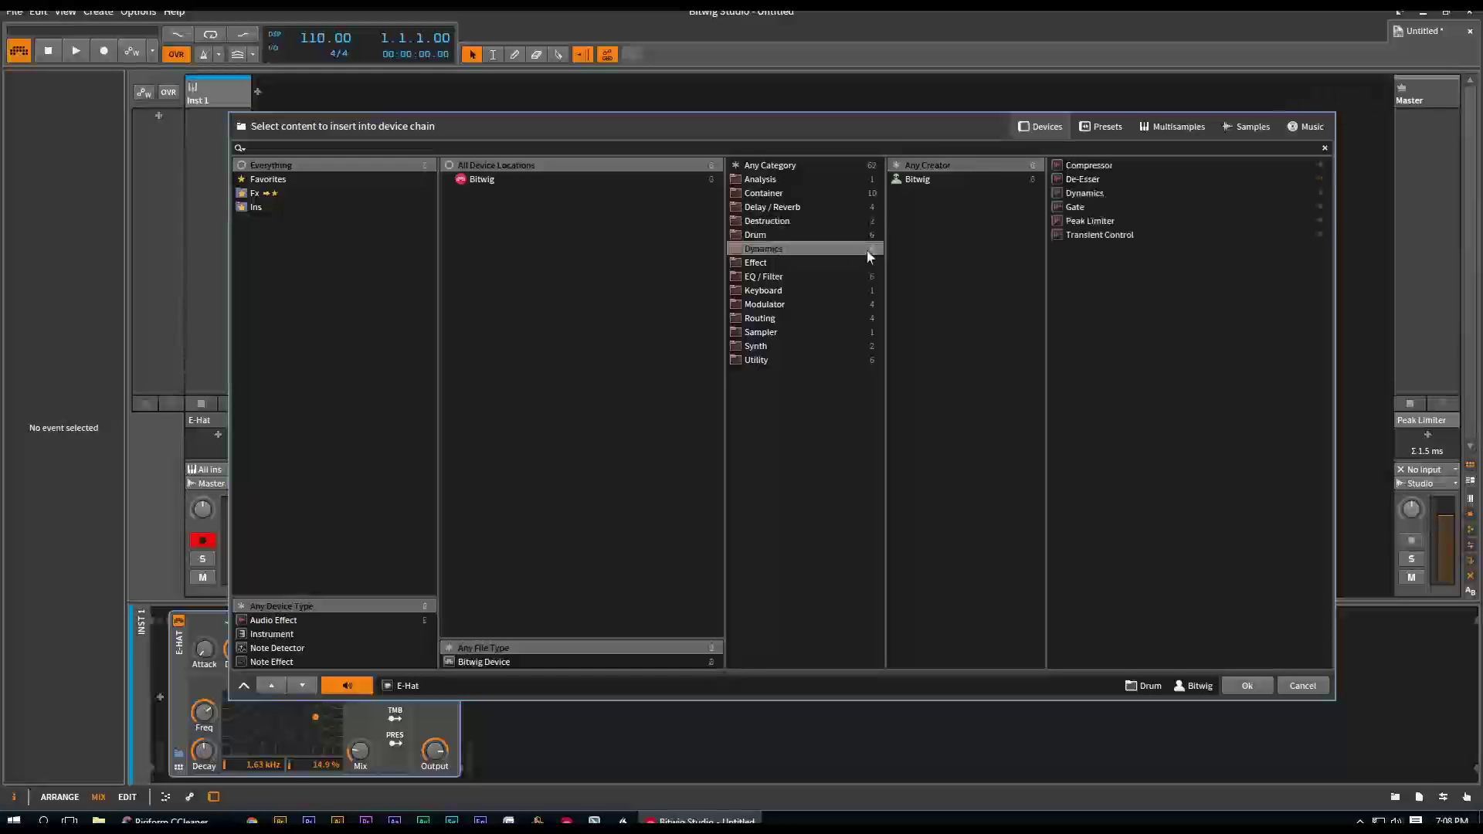
left_click(1320, 164)
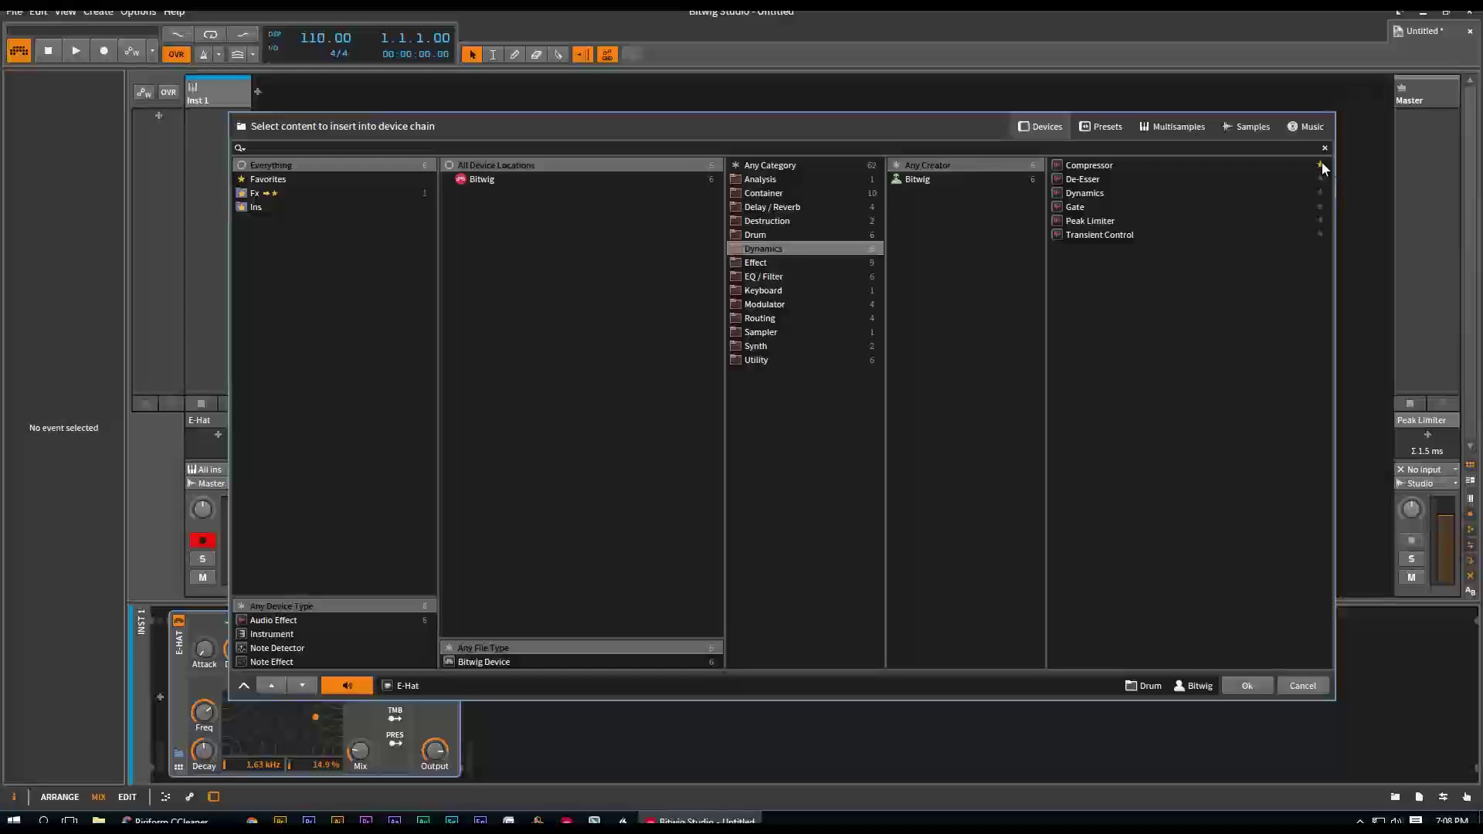
left_click(1320, 234)
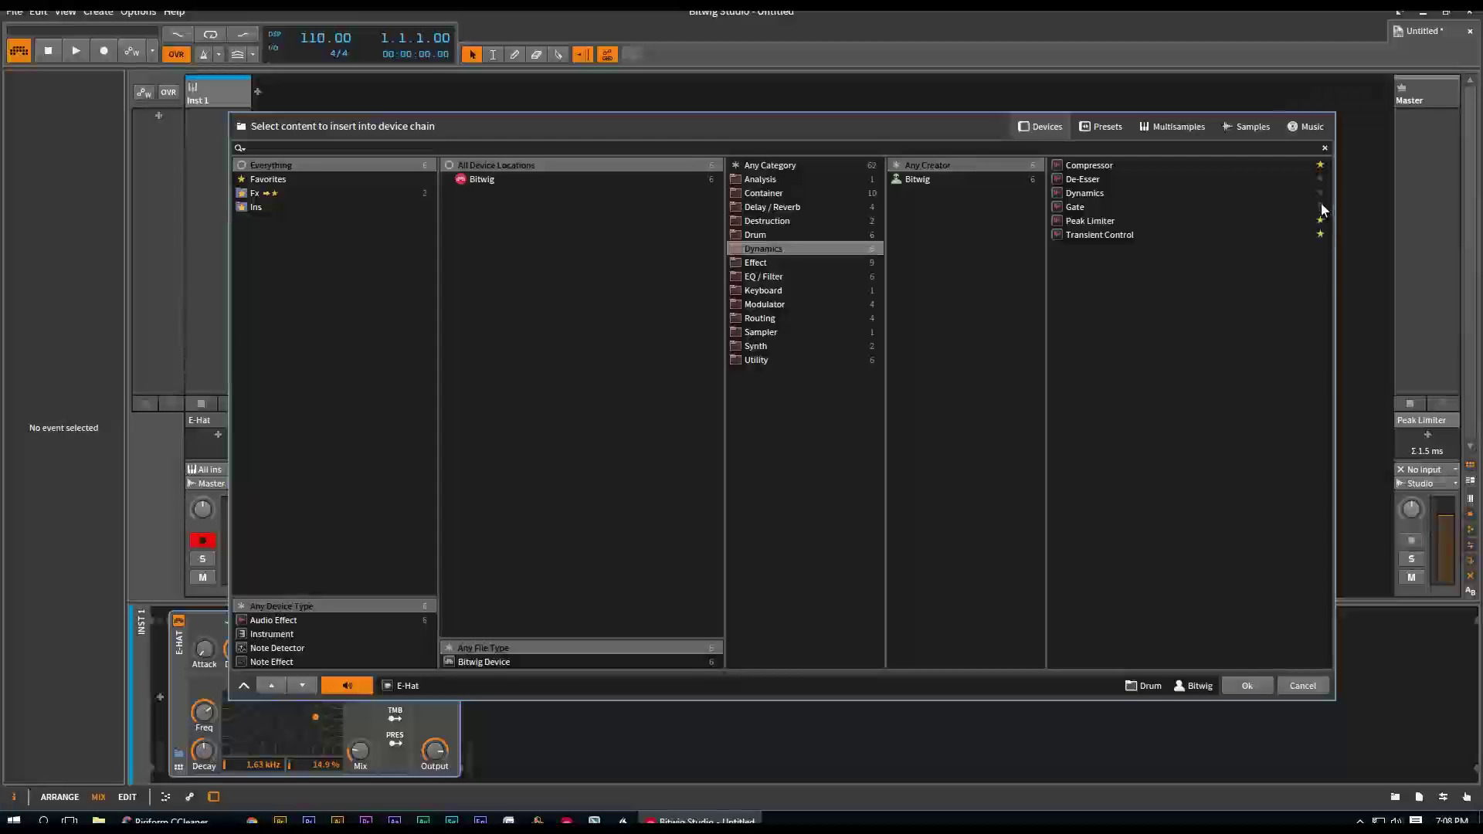
left_click(1320, 192)
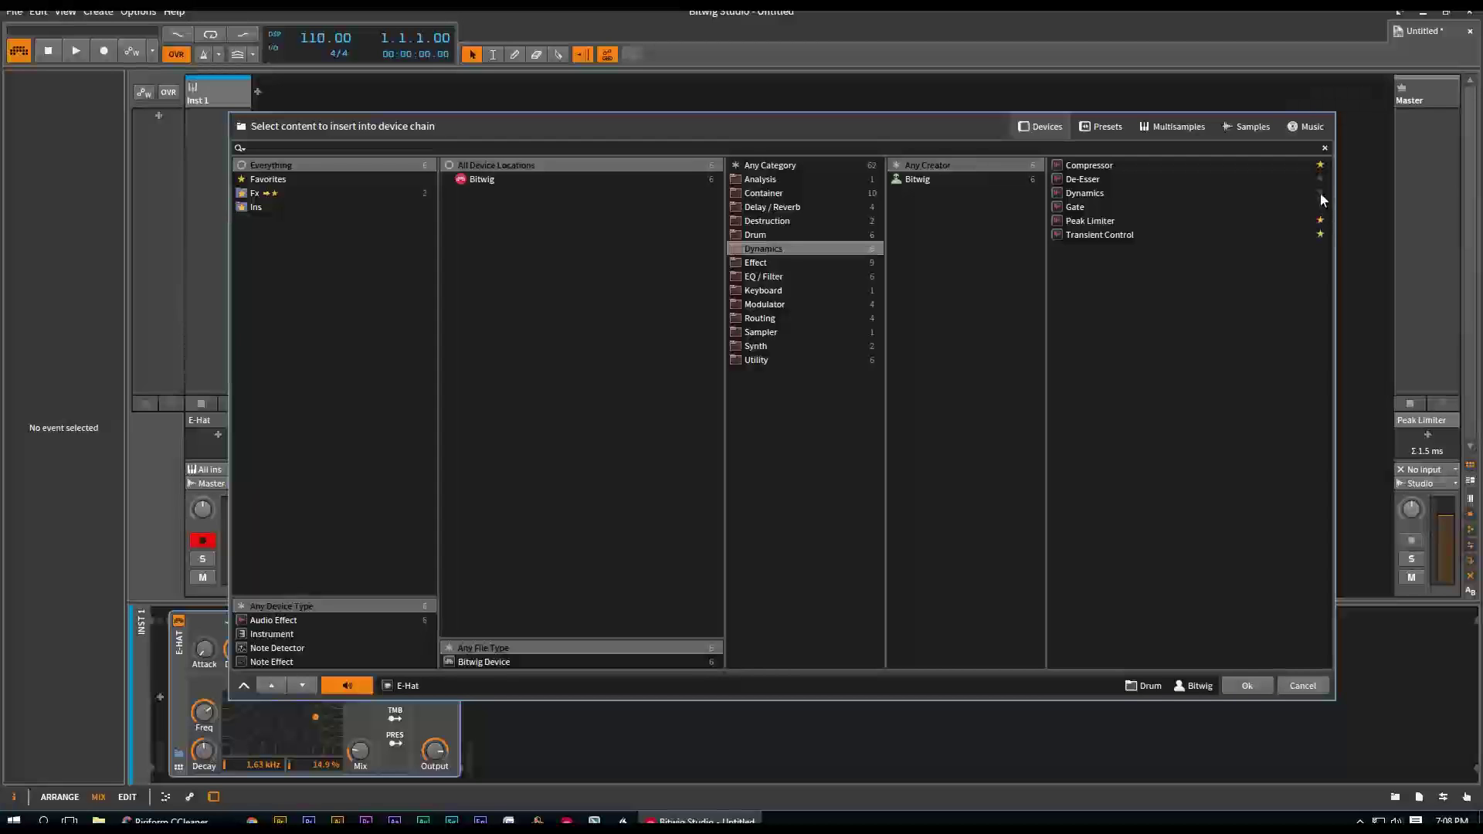
Step: Star Comb from Effect, plus EQ-5, Ladder and Filter from EQ / Filter
left_click(757, 263)
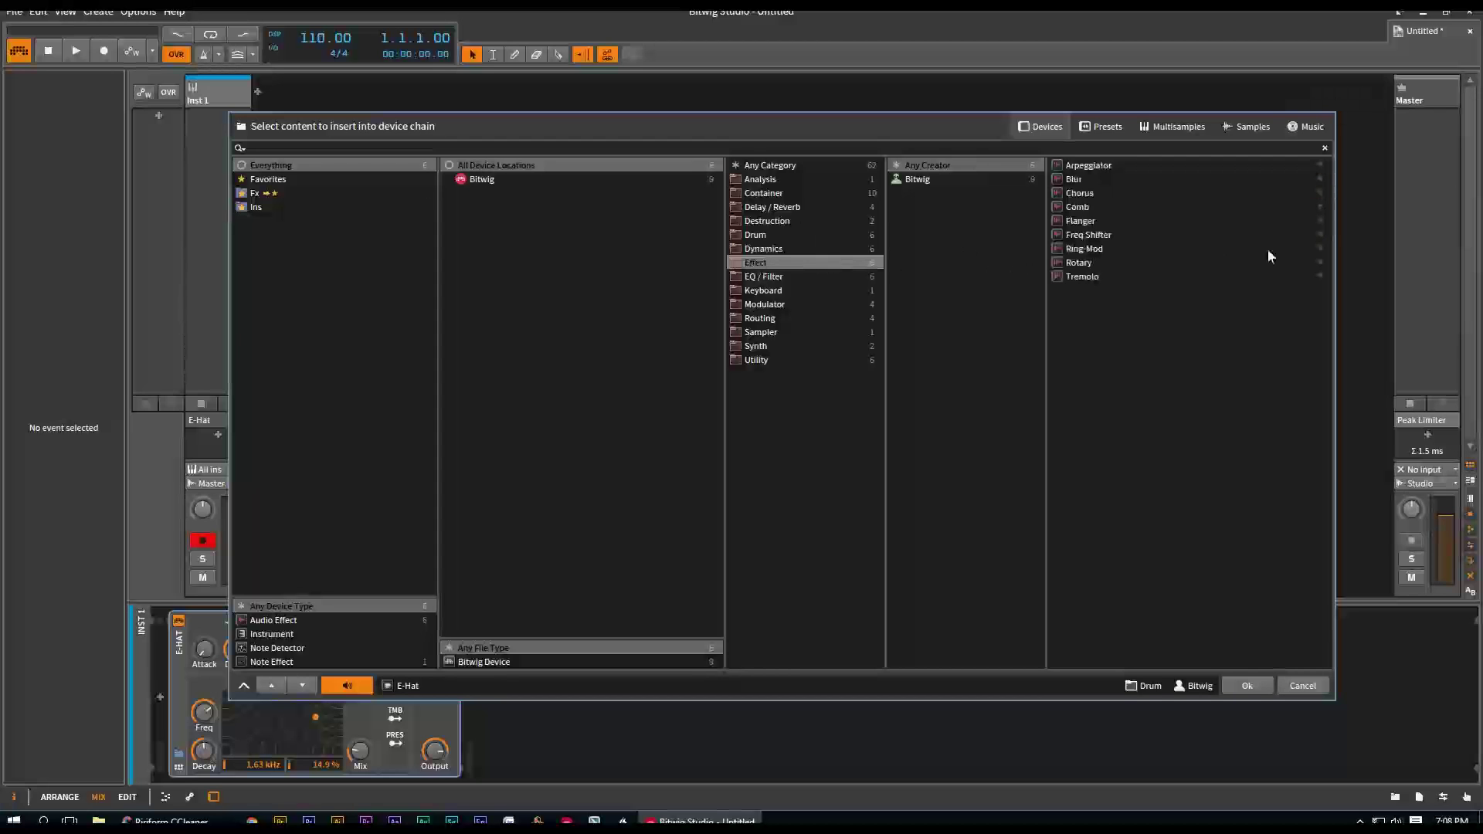
left_click(1319, 206)
left_click(769, 279)
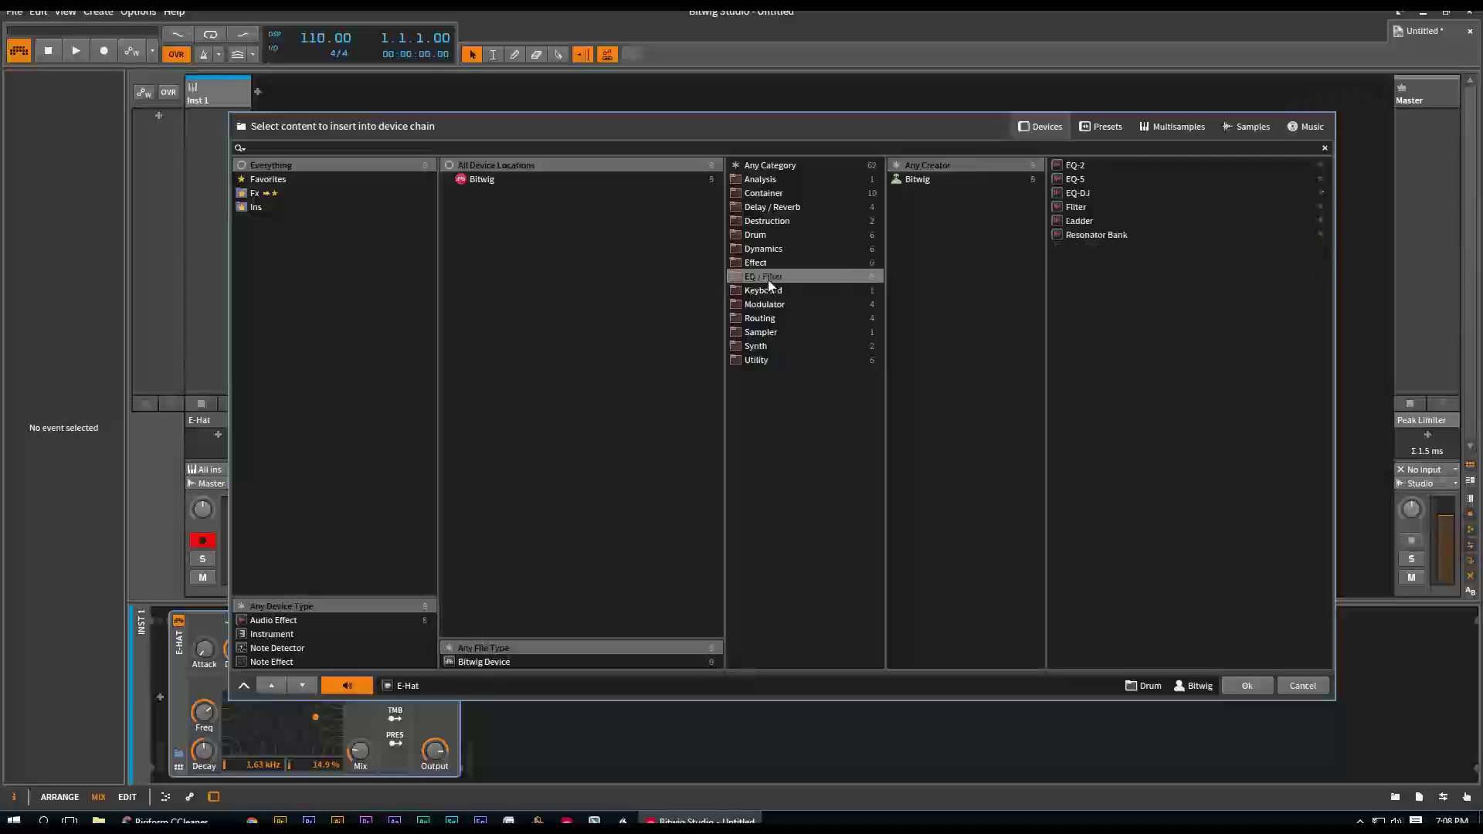
left_click(1320, 178)
left_click(1319, 221)
left_click(1320, 207)
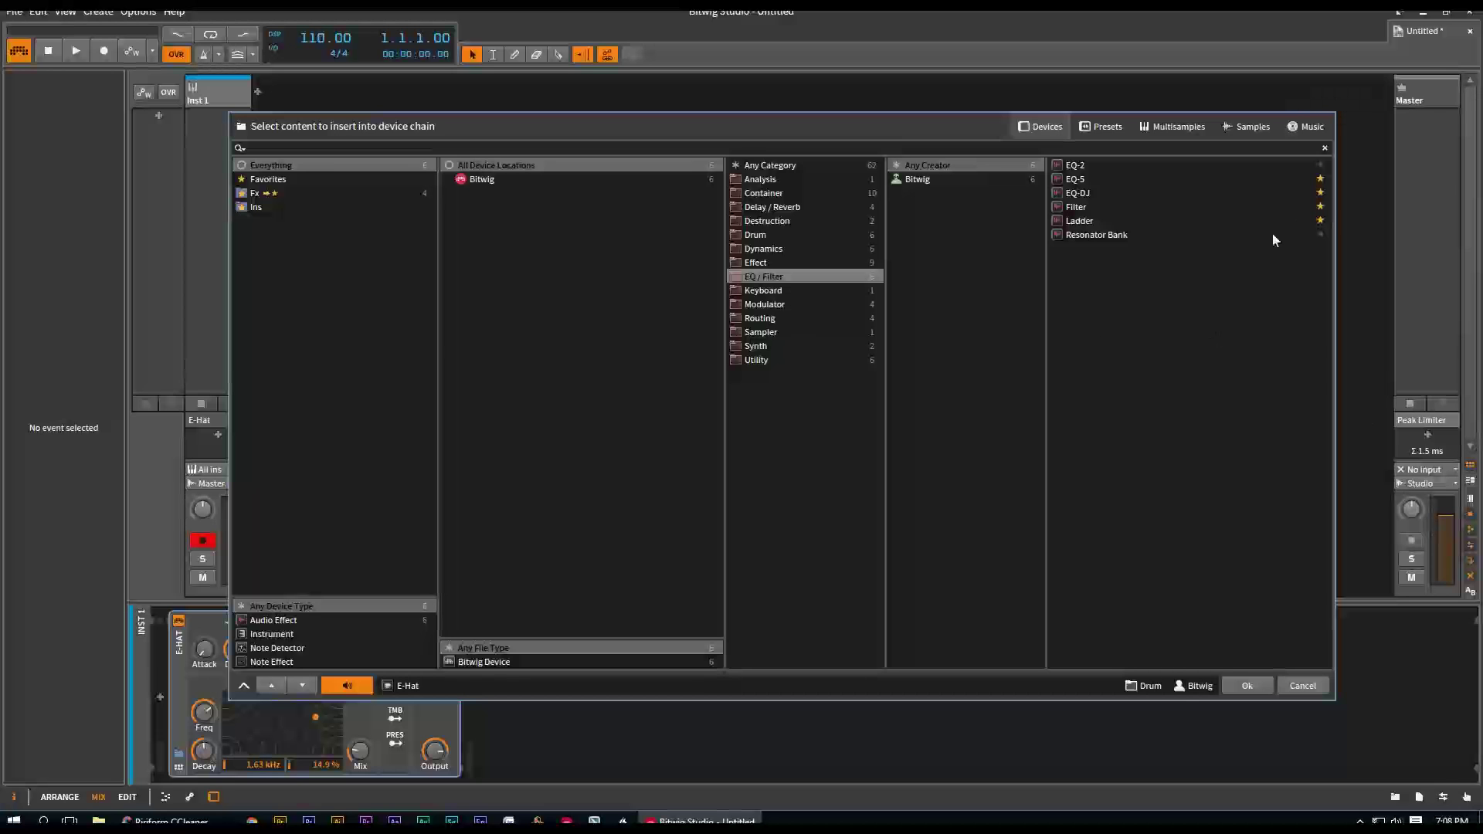
Step: Clear all filters and review the Fx and Ins collections
right_click(568, 292)
left_click(641, 332)
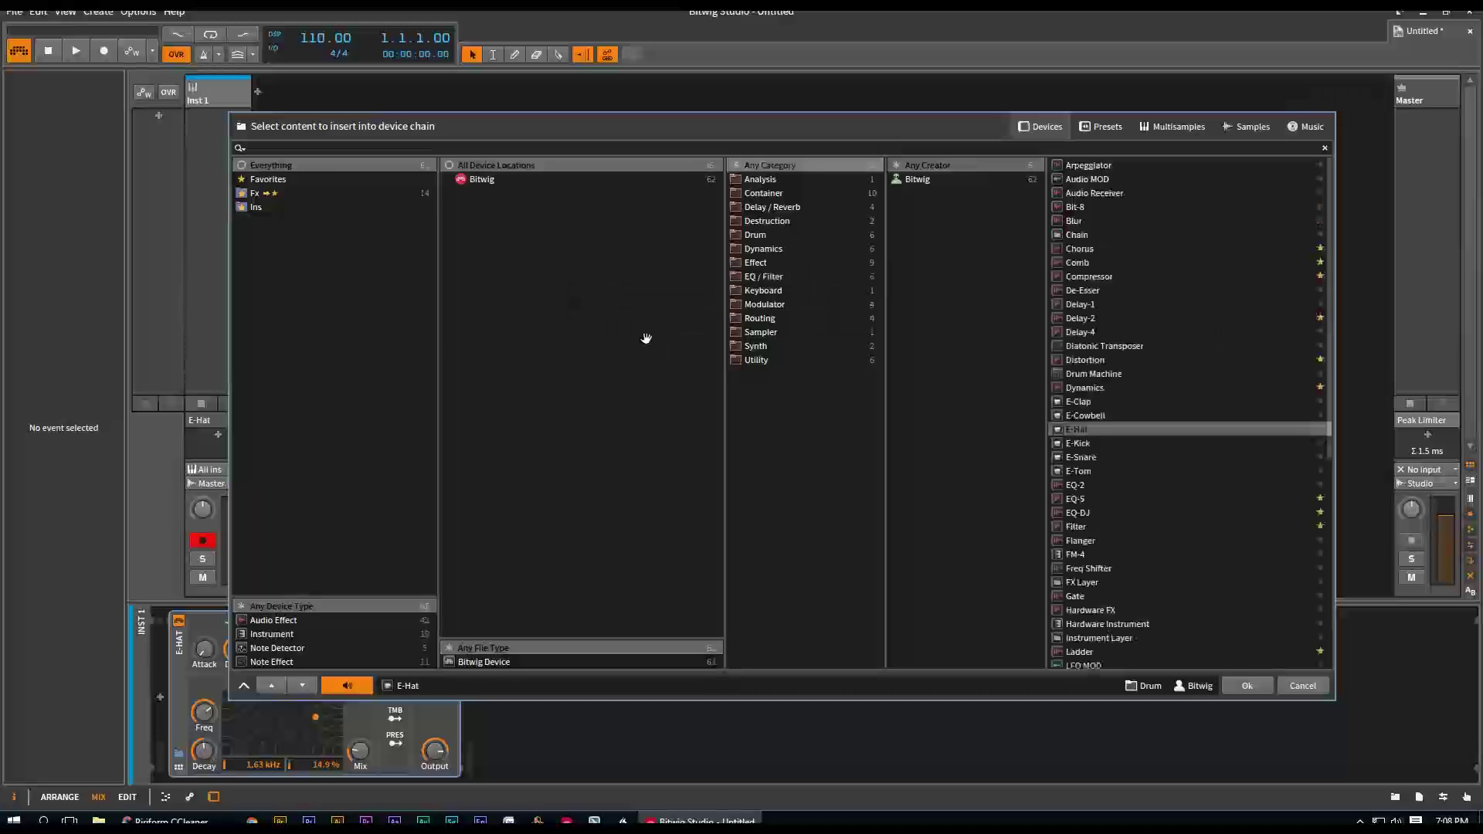
left_click(264, 193)
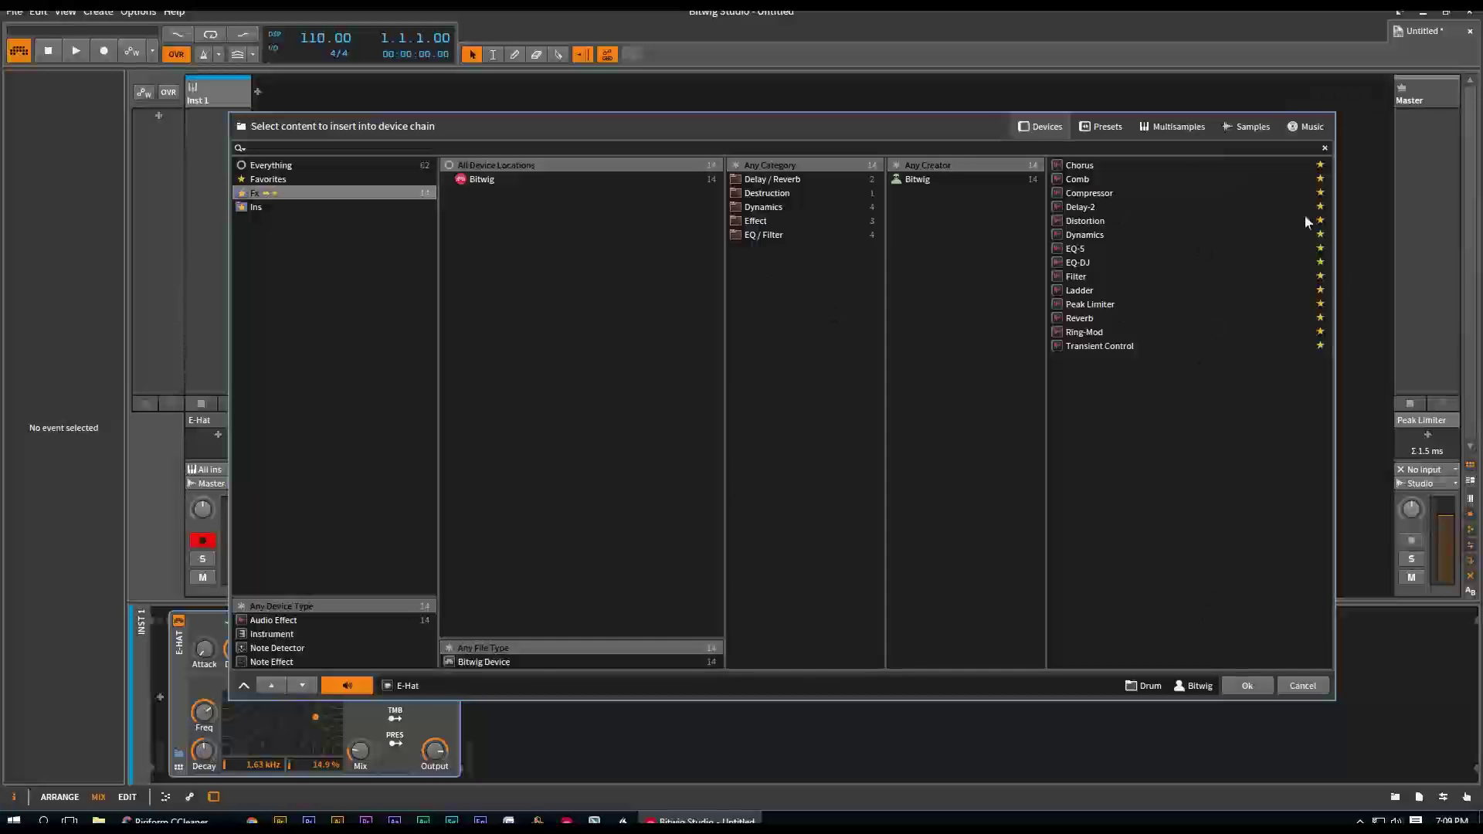
left_click(257, 210)
Step: Make Ins the target collection and clear the device filters
right_click(260, 213)
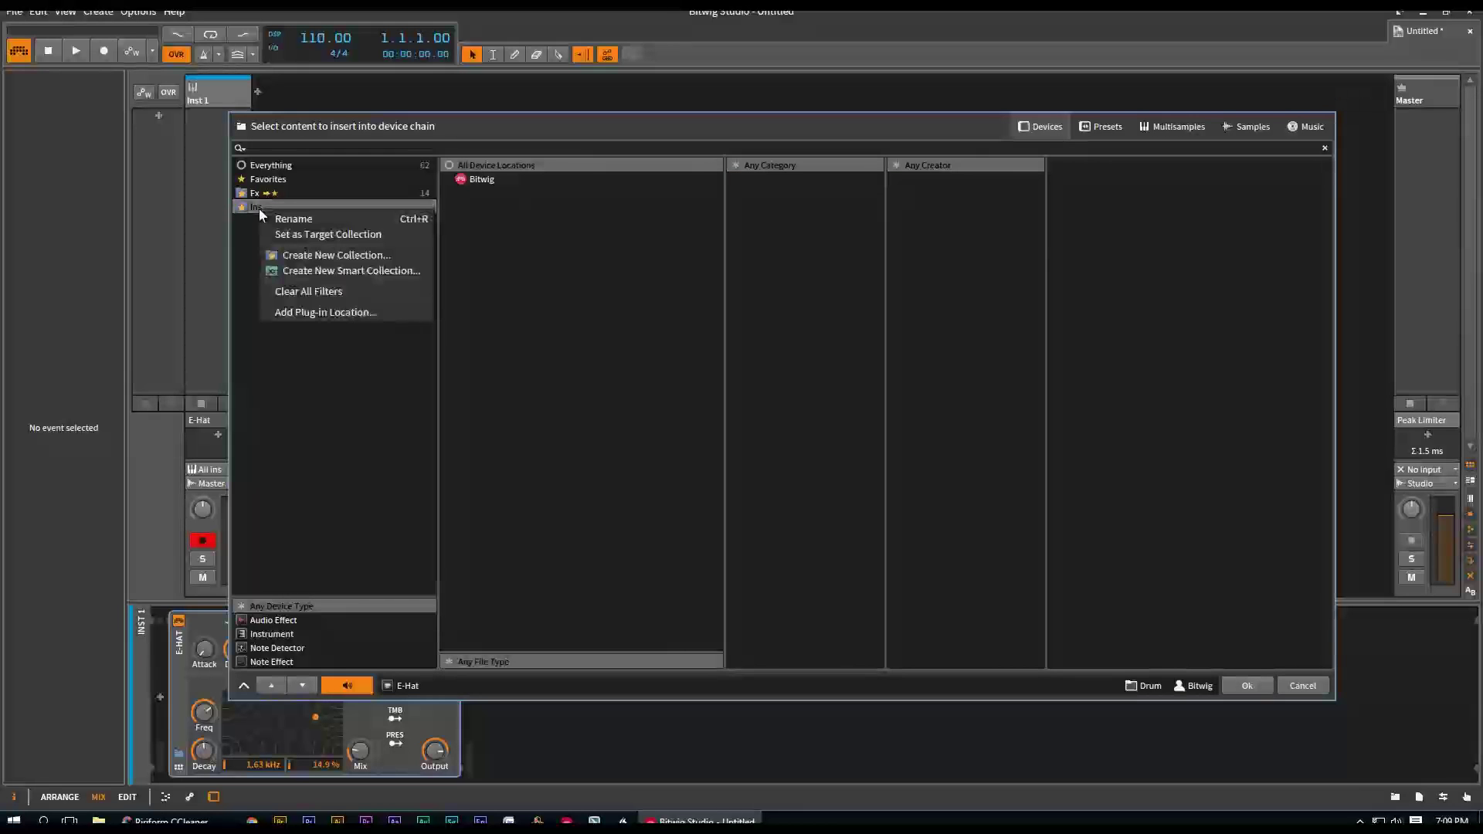
left_click(295, 235)
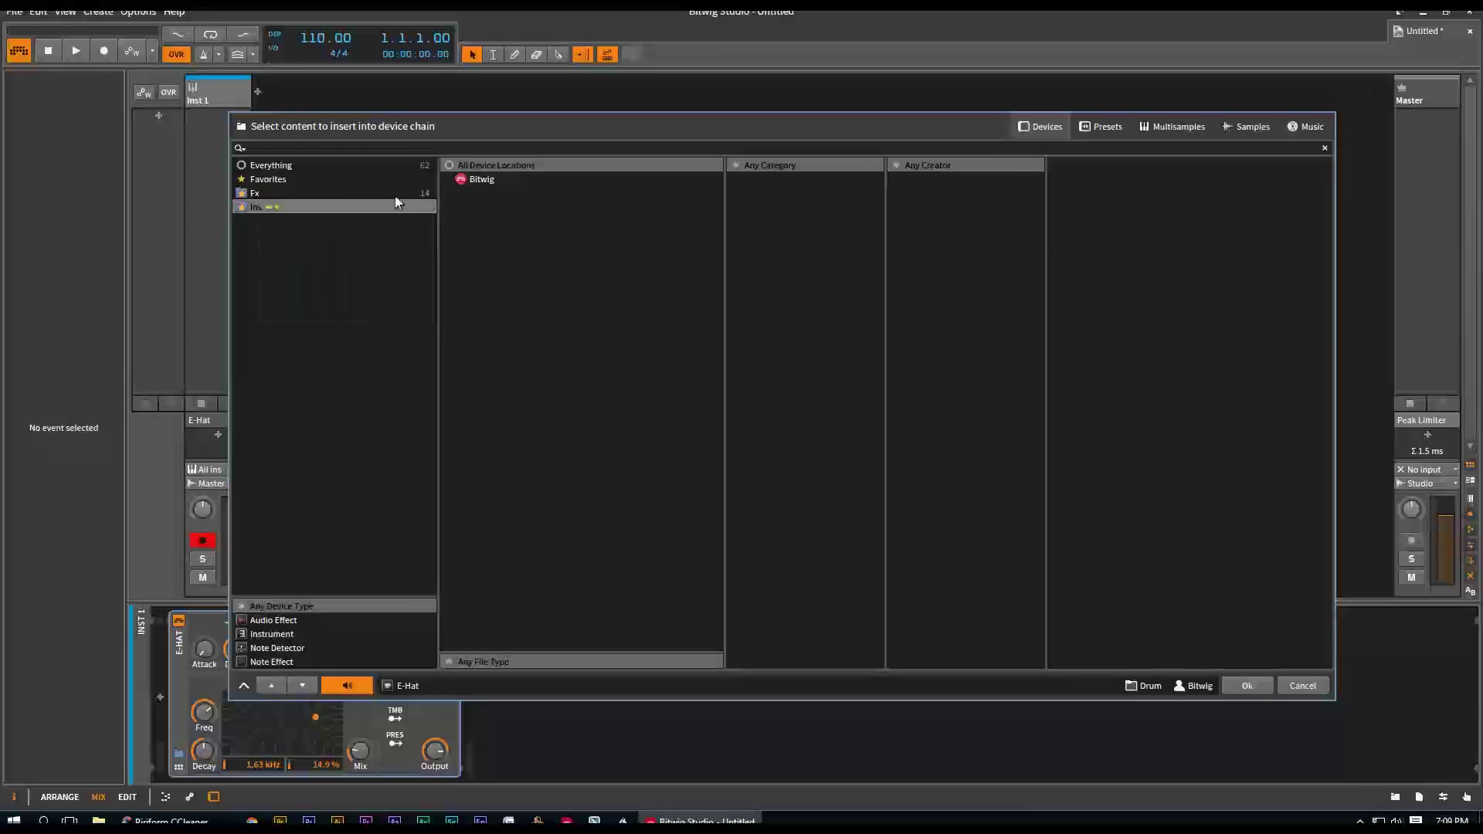
right_click(318, 331)
left_click(371, 375)
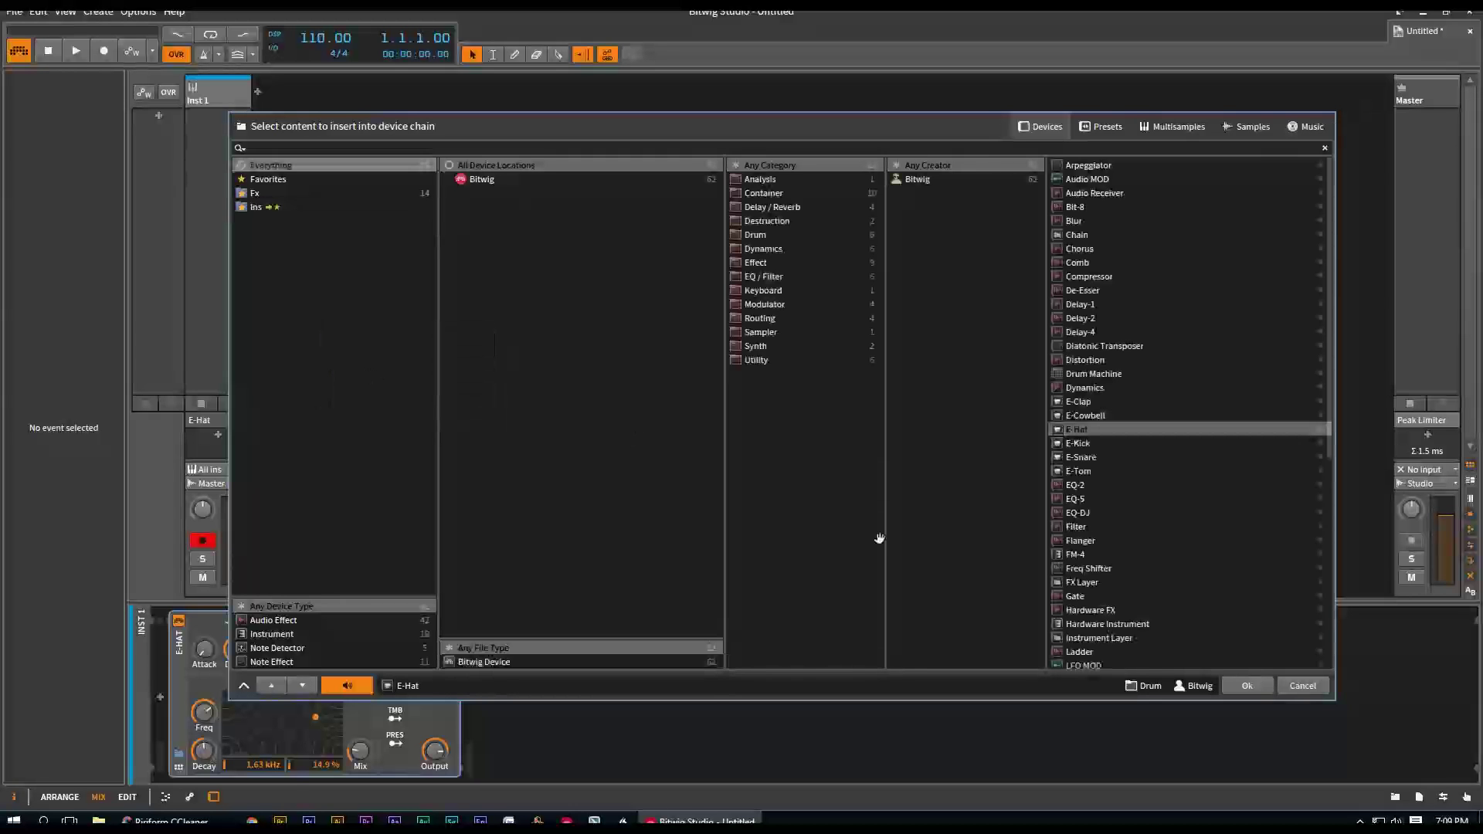
Step: Star FM-4 and Polysynth from Synth and Drum Machine from Container into Ins
left_click(754, 346)
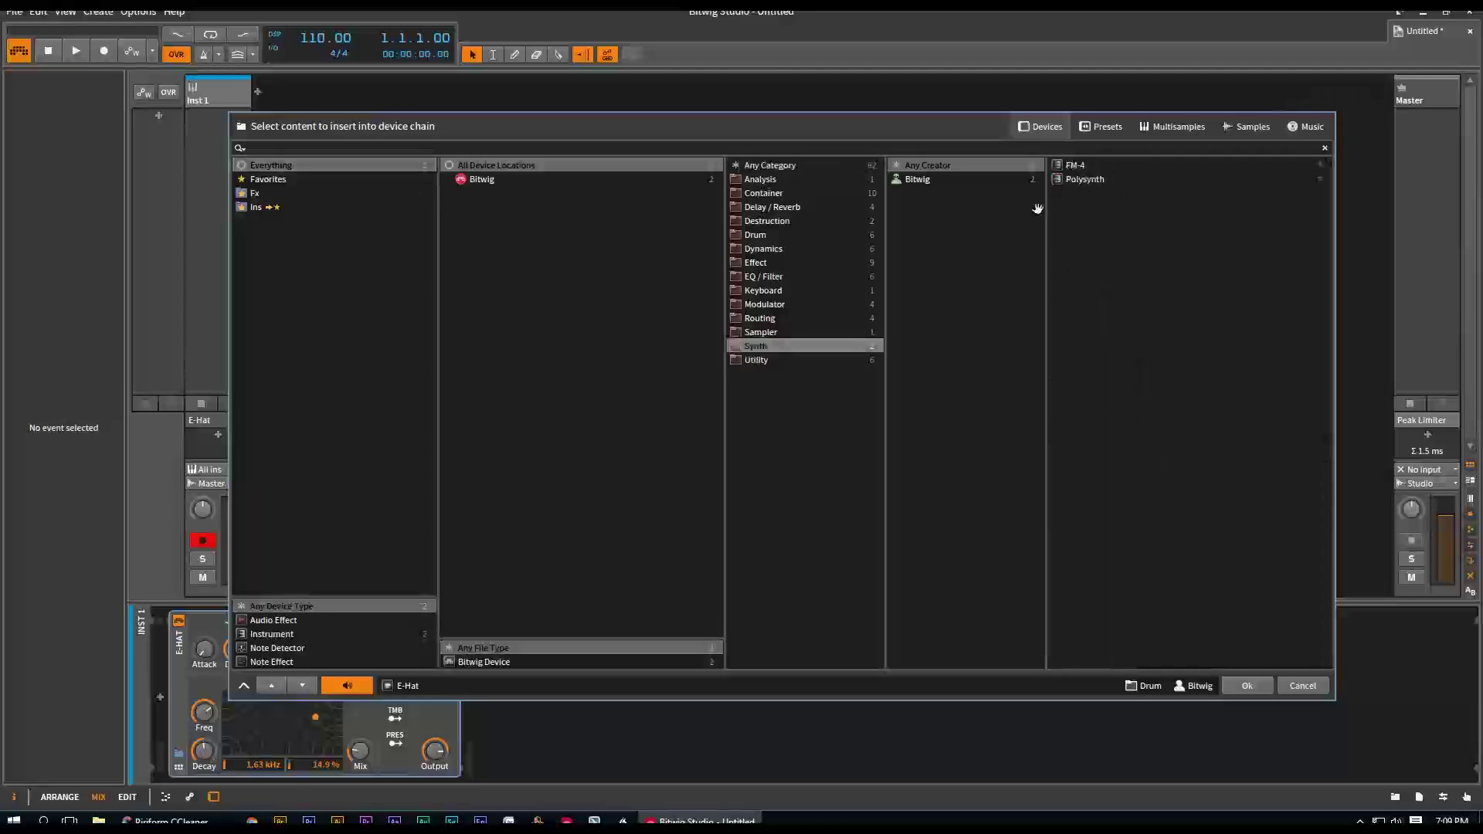
left_click(1319, 164)
left_click(1320, 179)
left_click(761, 332)
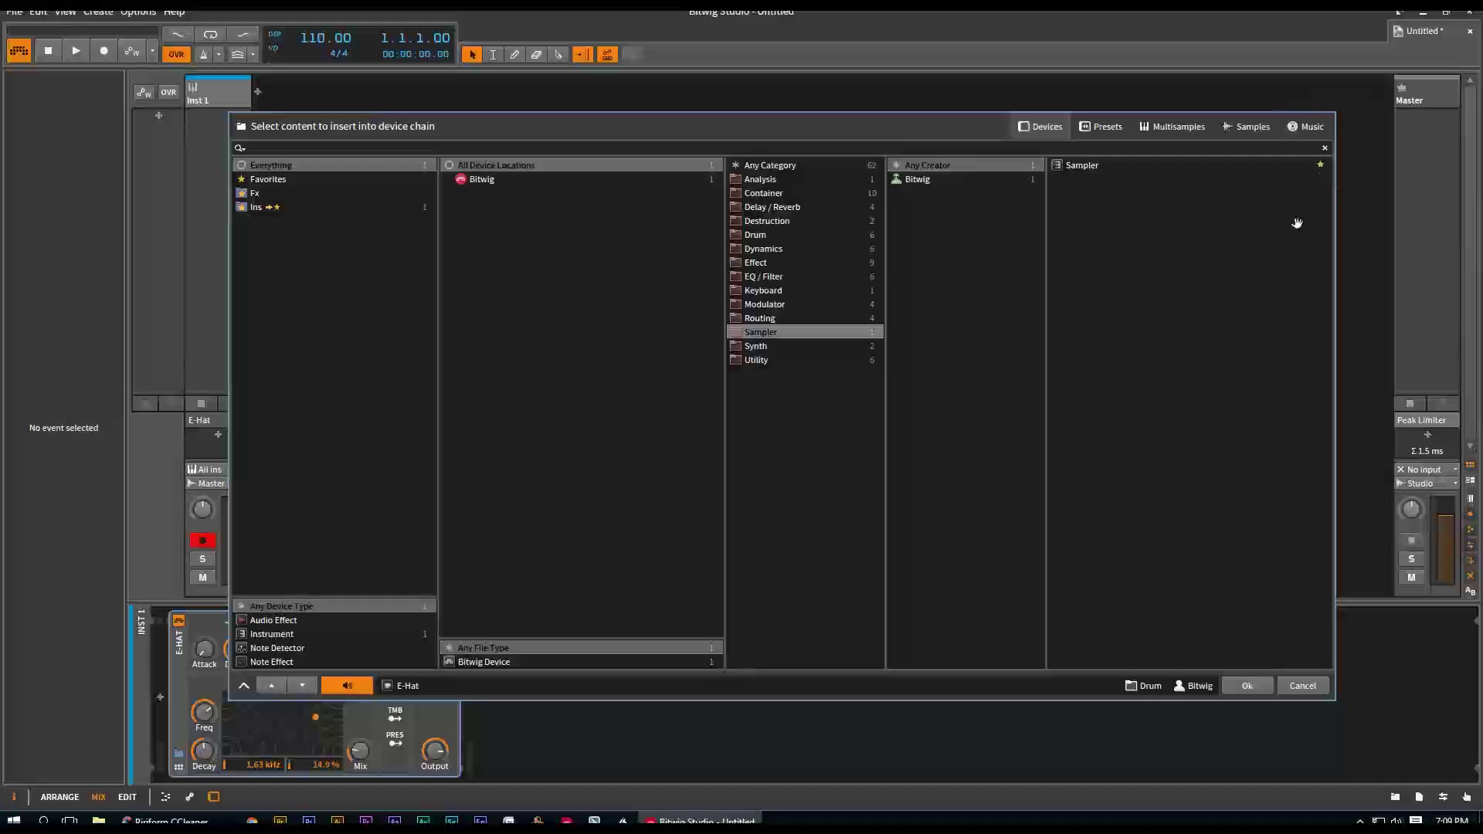
left_click(757, 195)
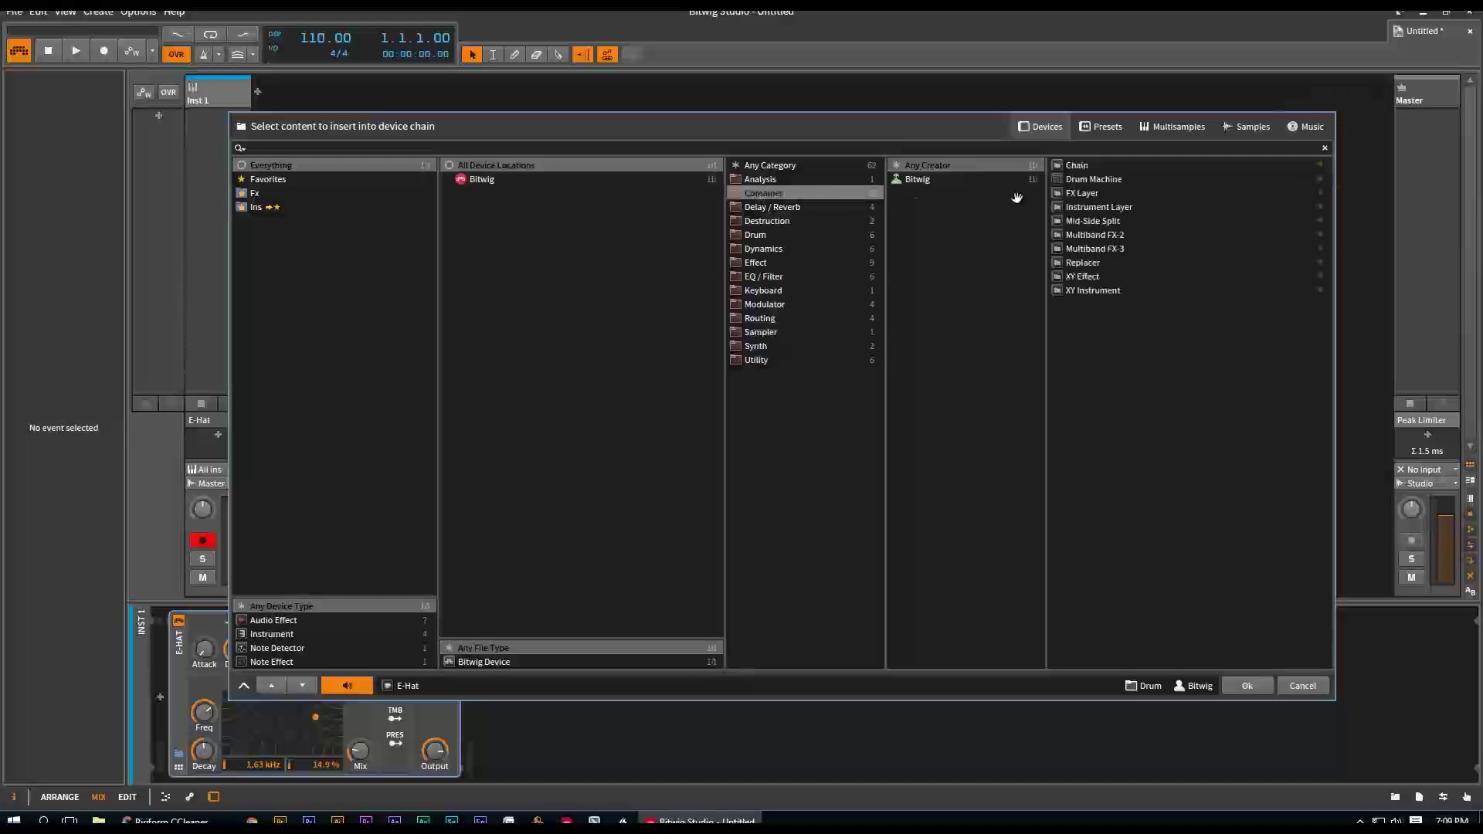
left_click(1320, 178)
Step: Clear all filters and switch between Fx and Ins to review their devices
right_click(631, 343)
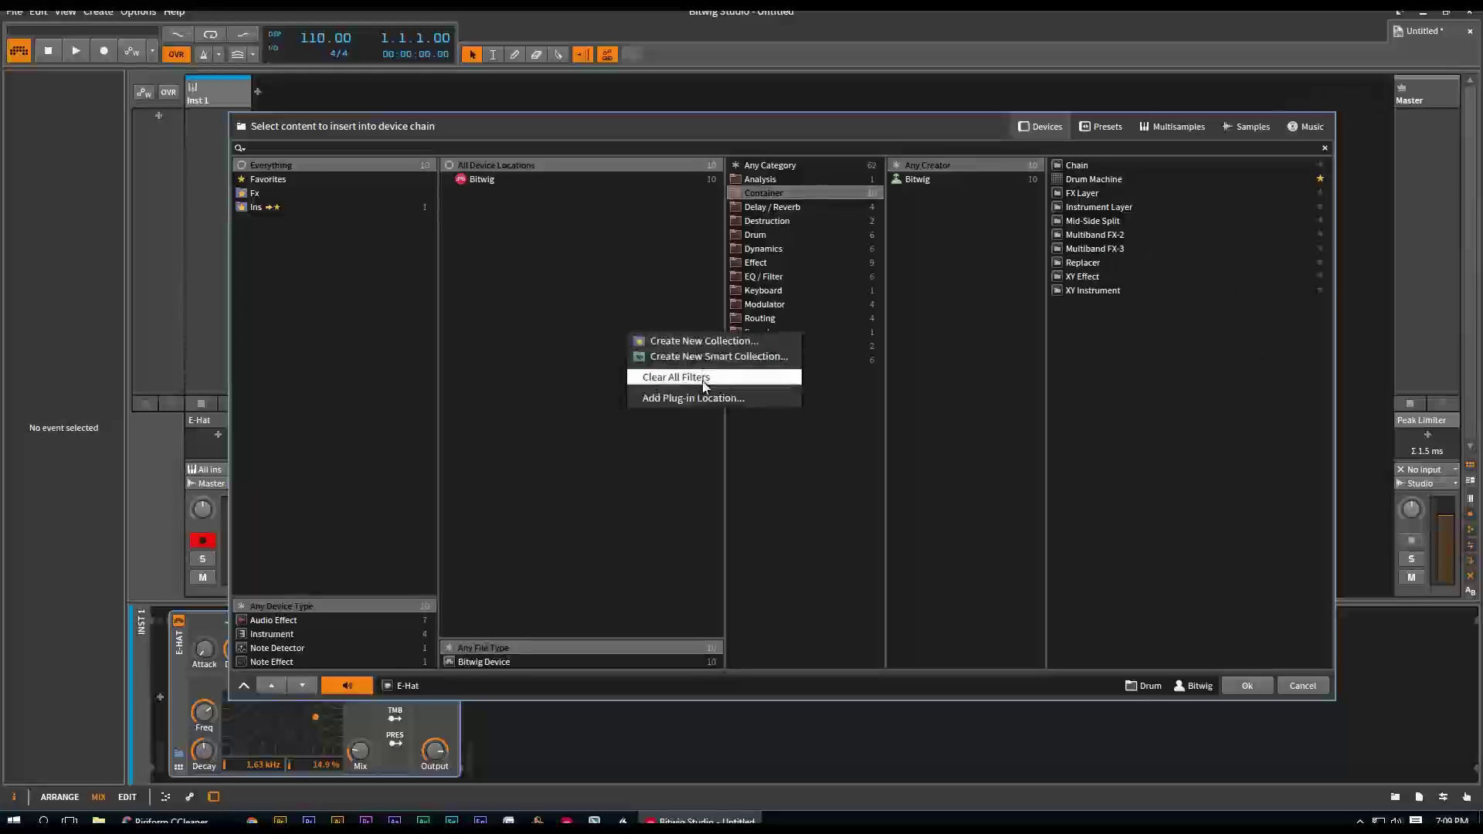
left_click(649, 375)
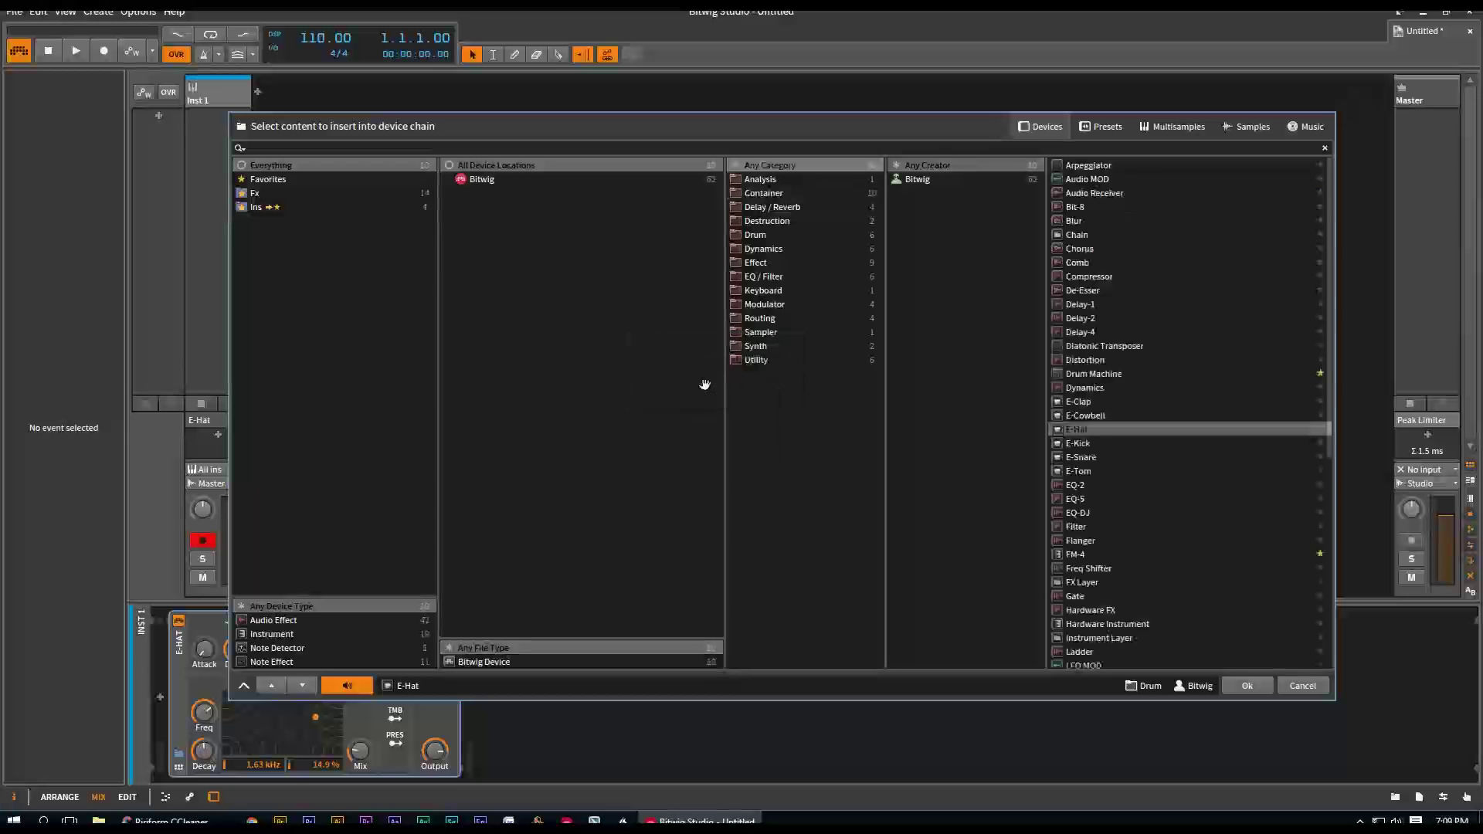
left_click(258, 194)
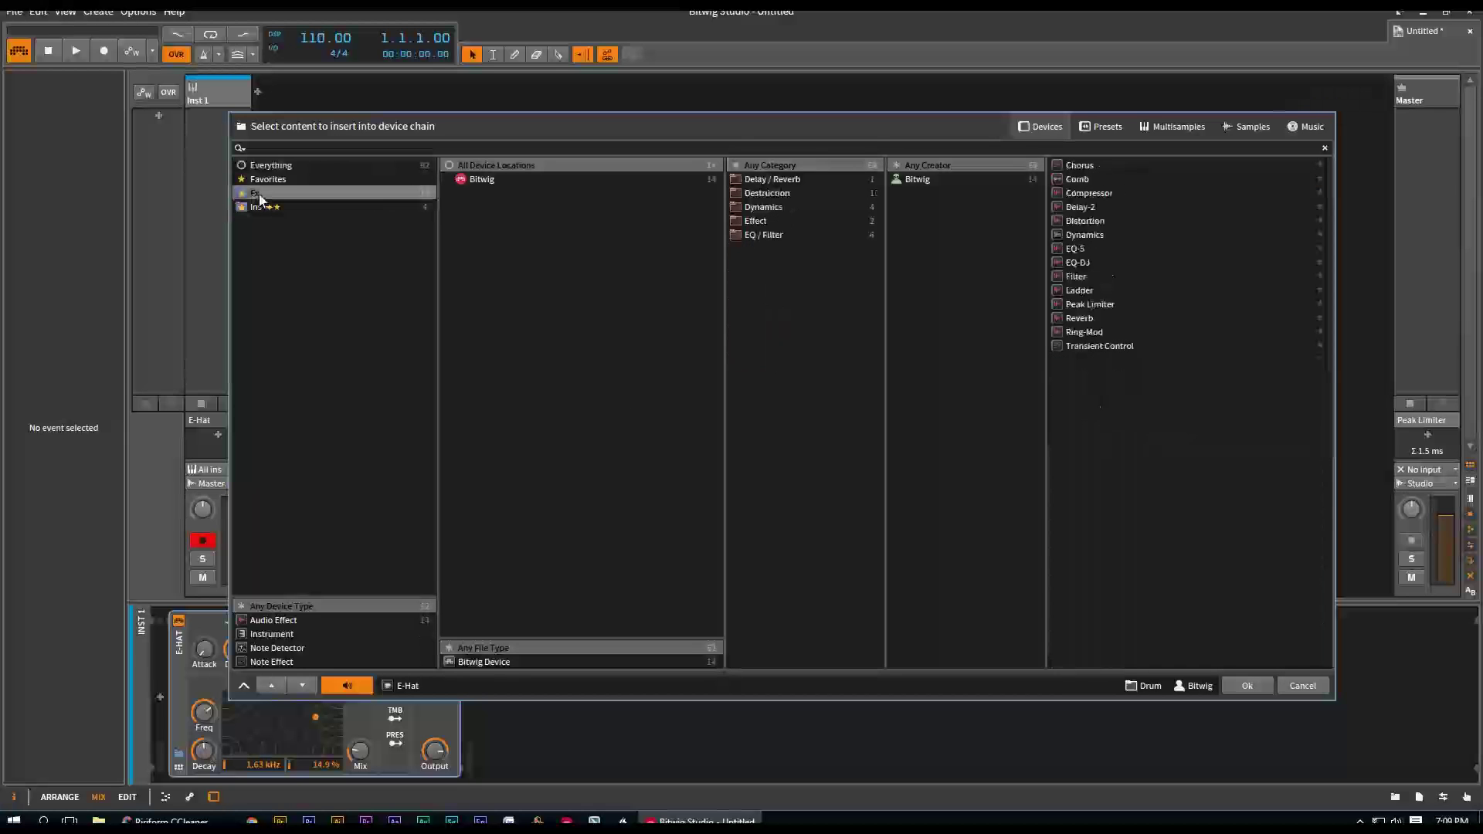
left_click(263, 207)
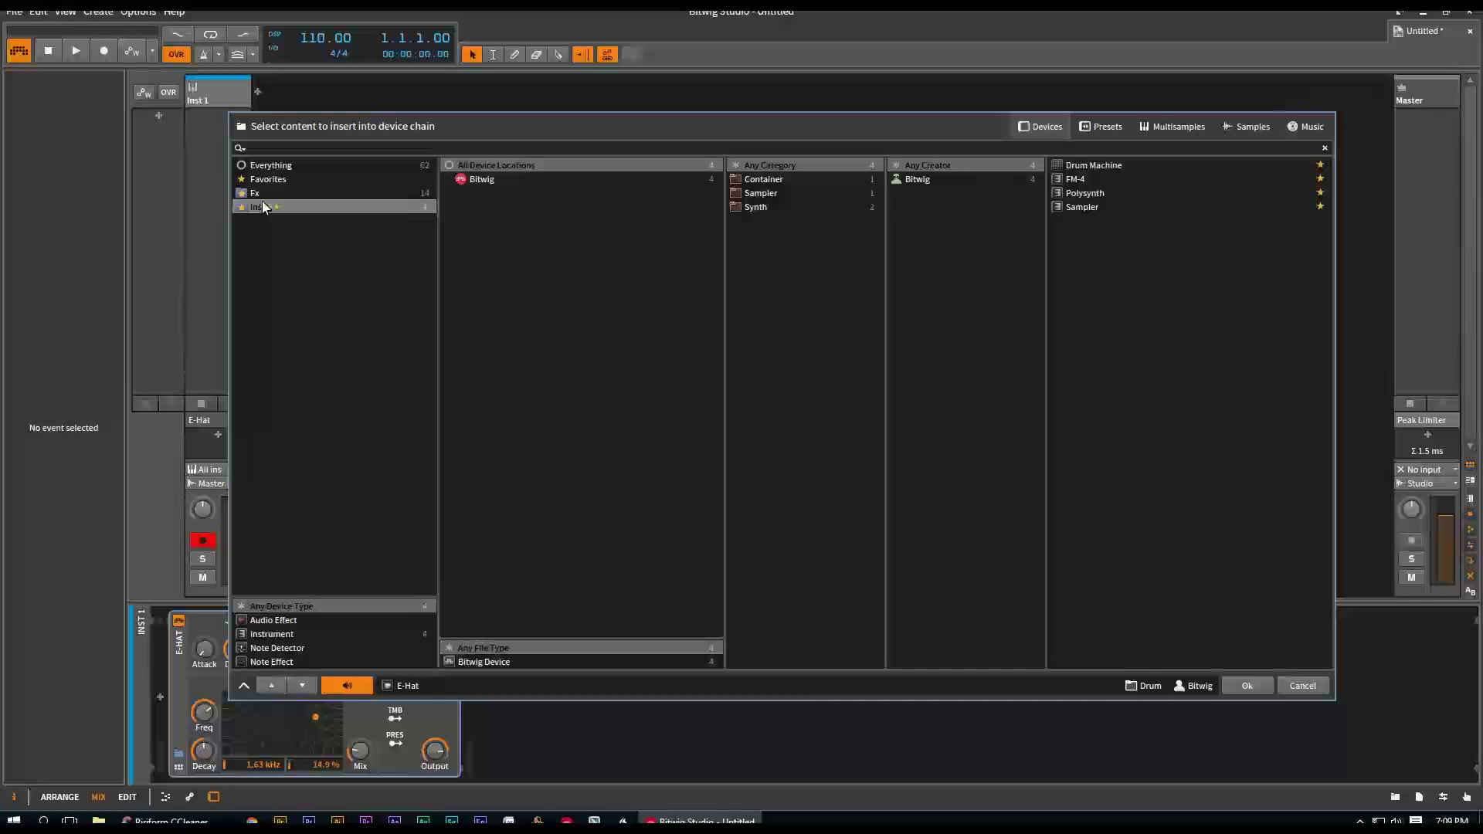
left_click(261, 195)
left_click(263, 207)
Step: On the Samples tab, set JWC Kicks as target collection and clear all location filters
left_click(1253, 126)
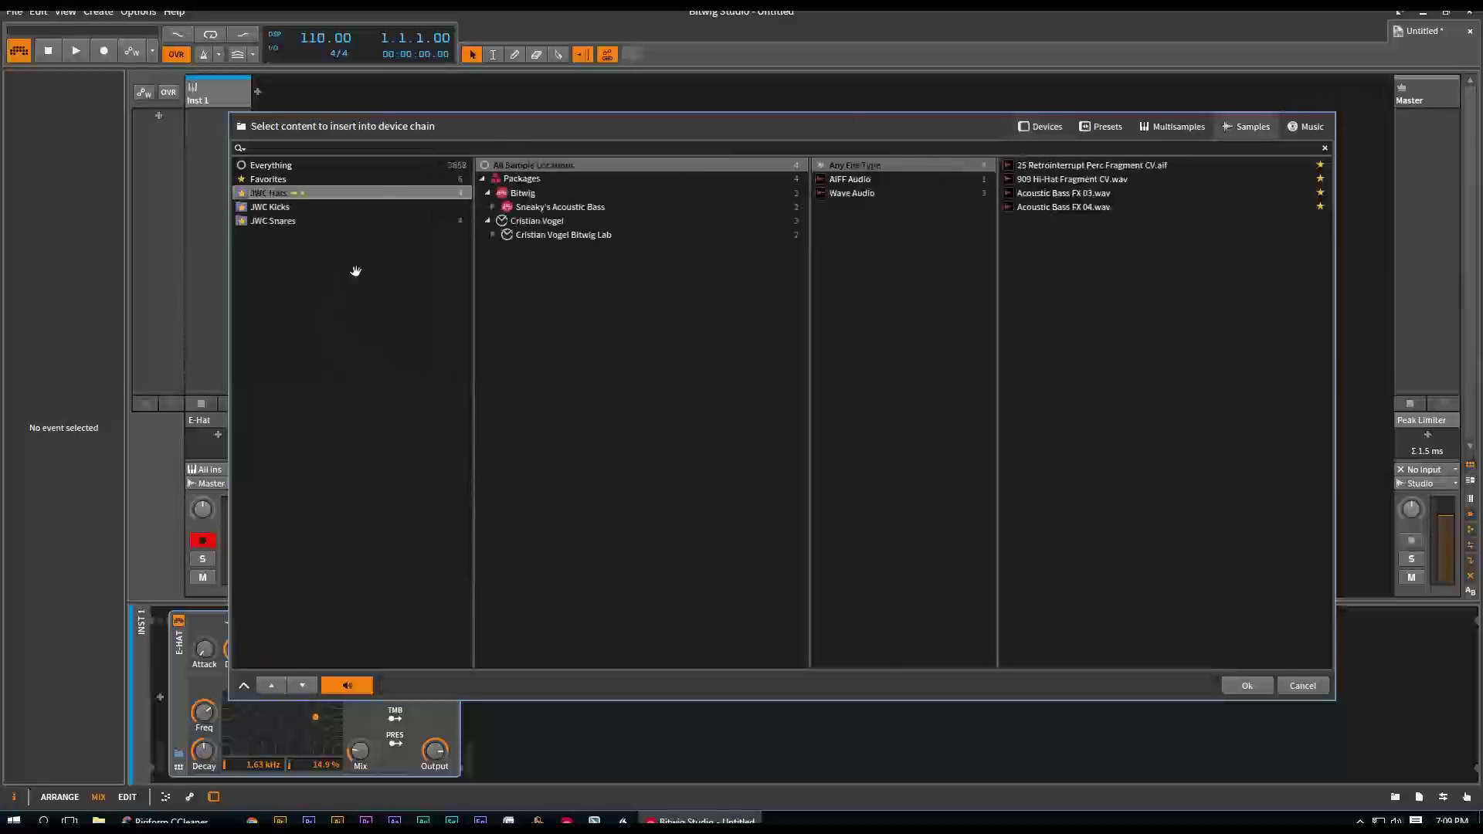
left_click(276, 209)
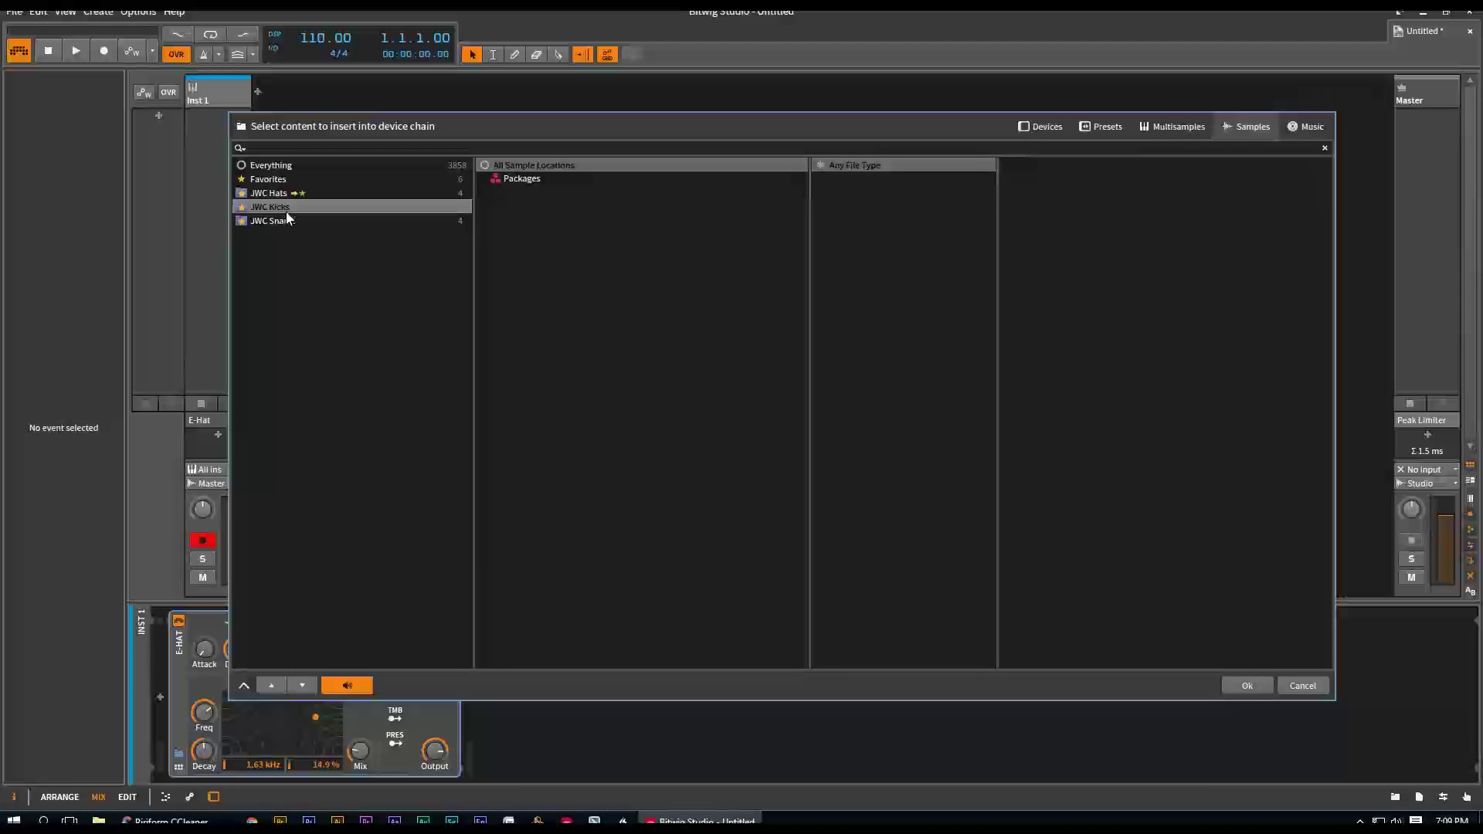
right_click(281, 204)
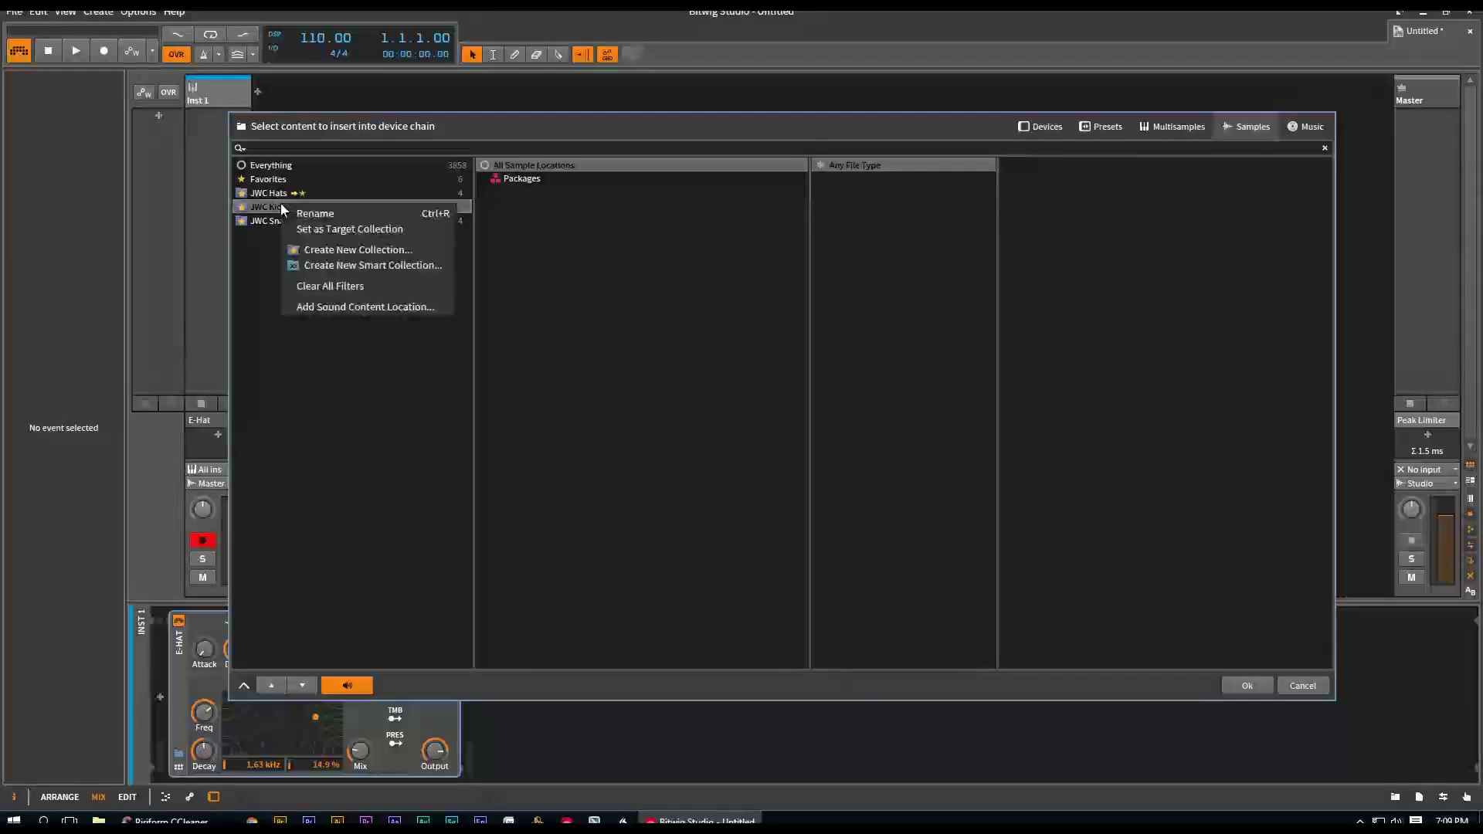
left_click(312, 229)
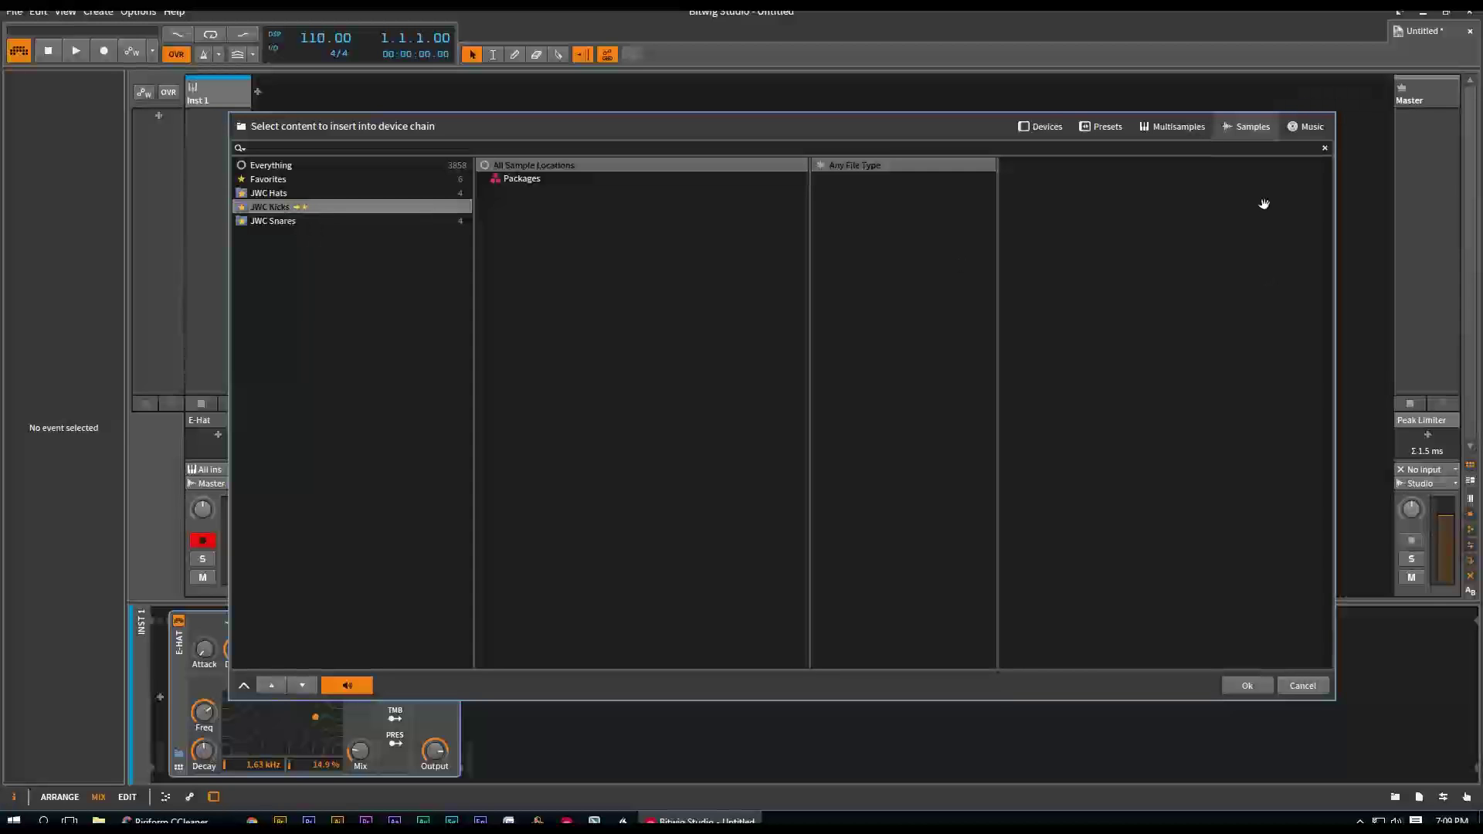
right_click(612, 275)
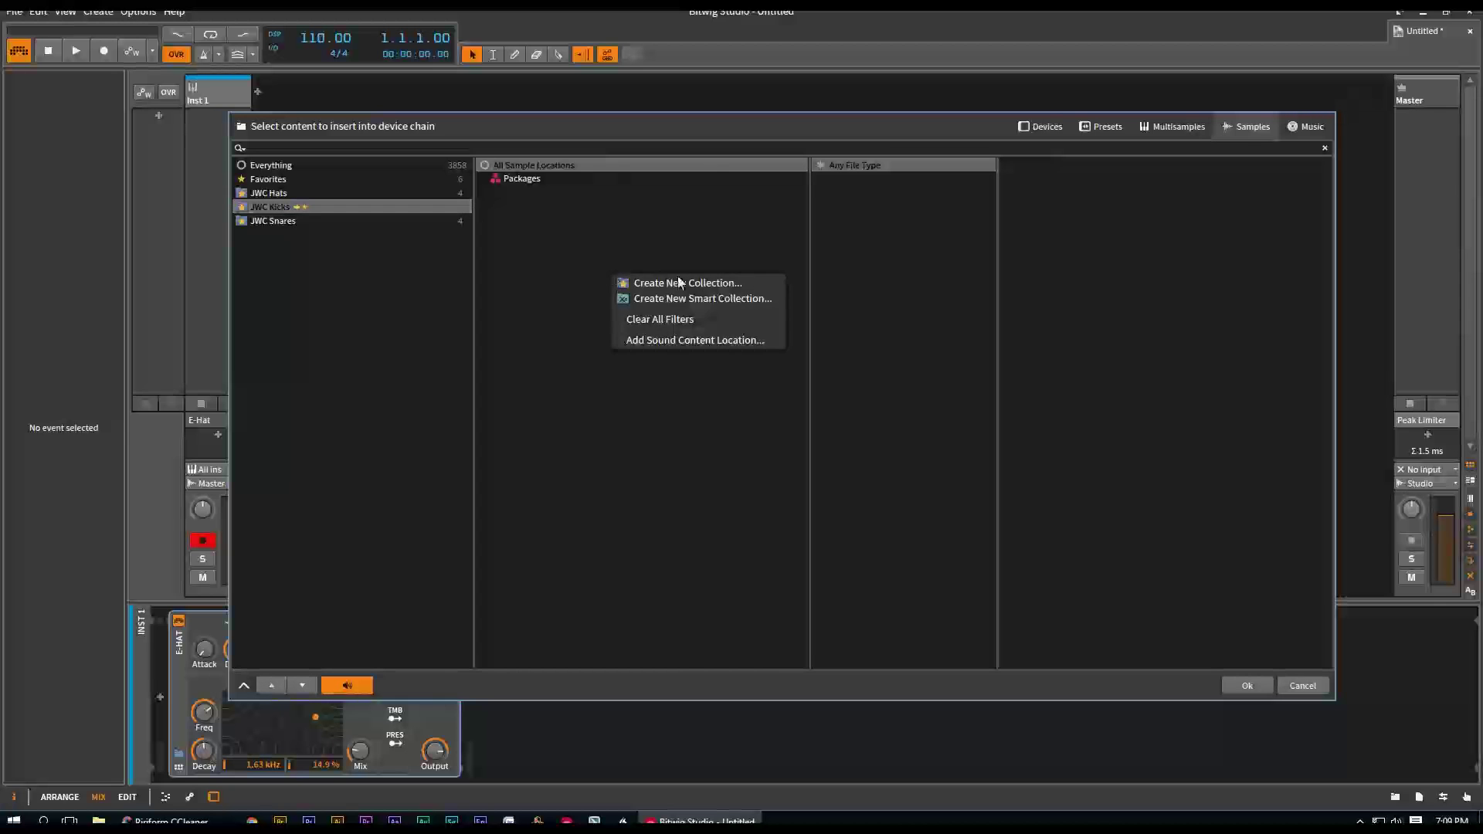
left_click(673, 322)
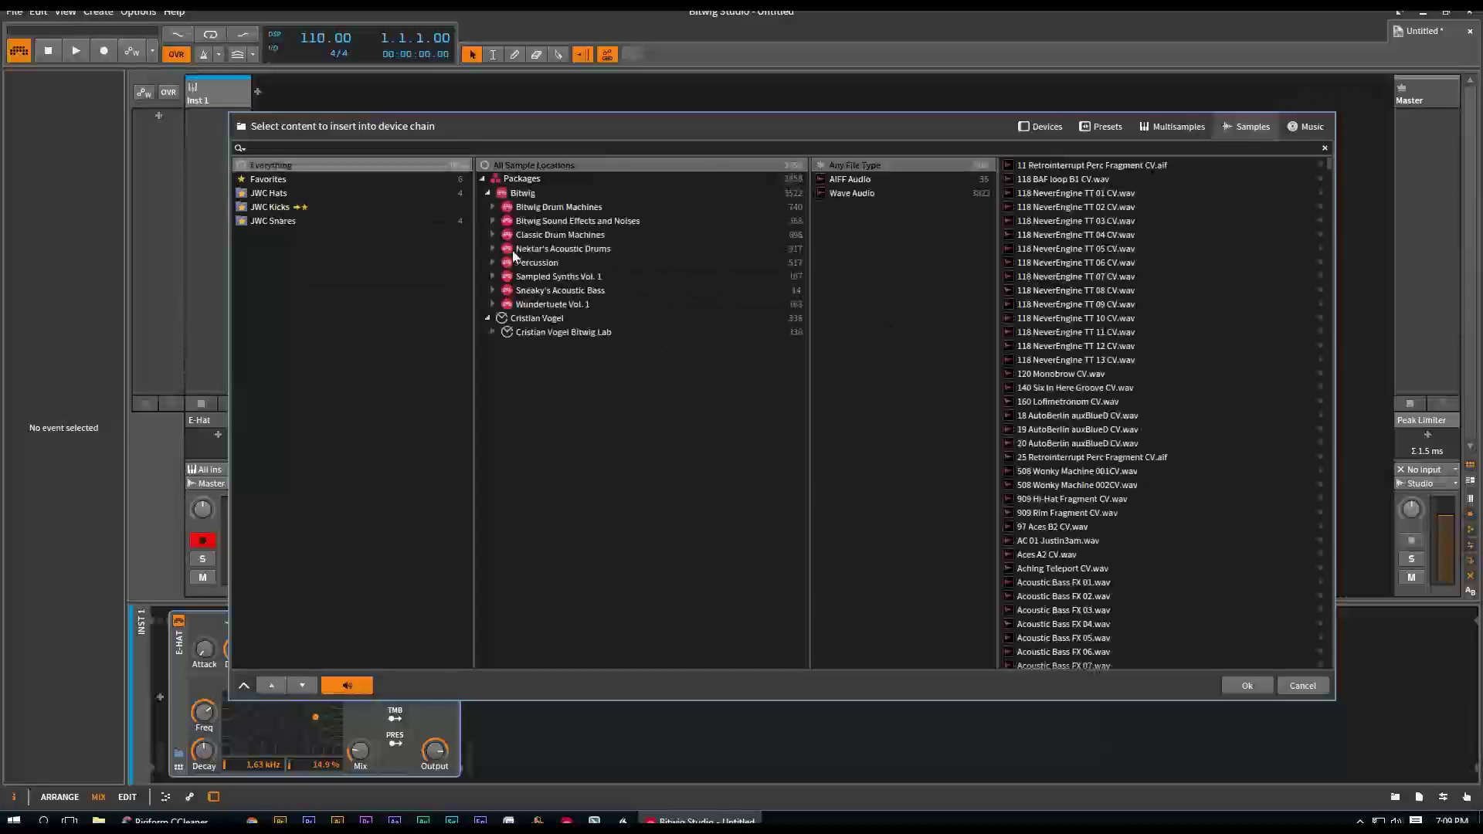
Step: Open Nektar's Acoustic Drums > Kicks folder and audition the 1980 Kick 8000 samples
left_click(494, 250)
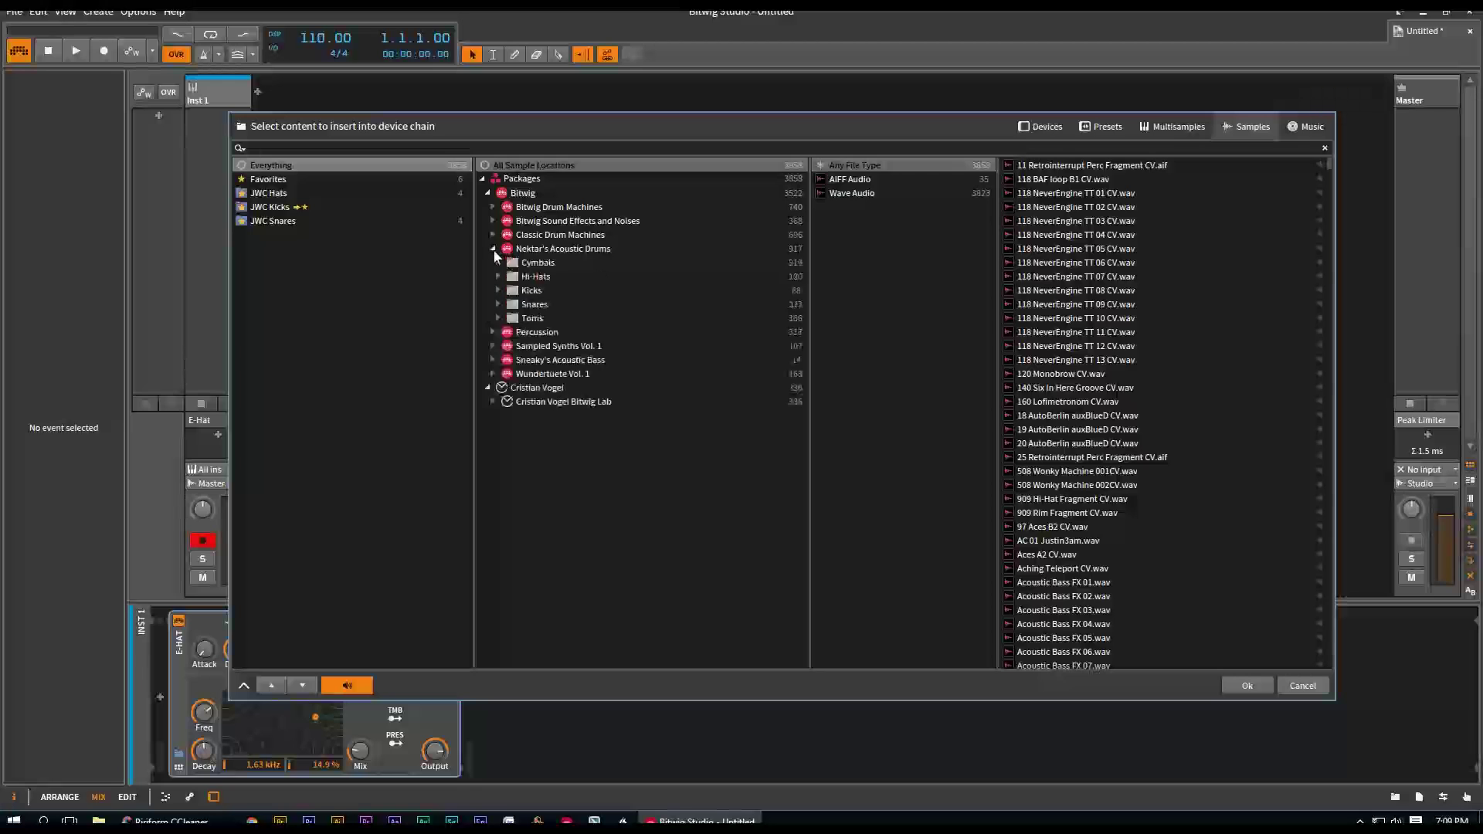
left_click(498, 291)
left_click(530, 292)
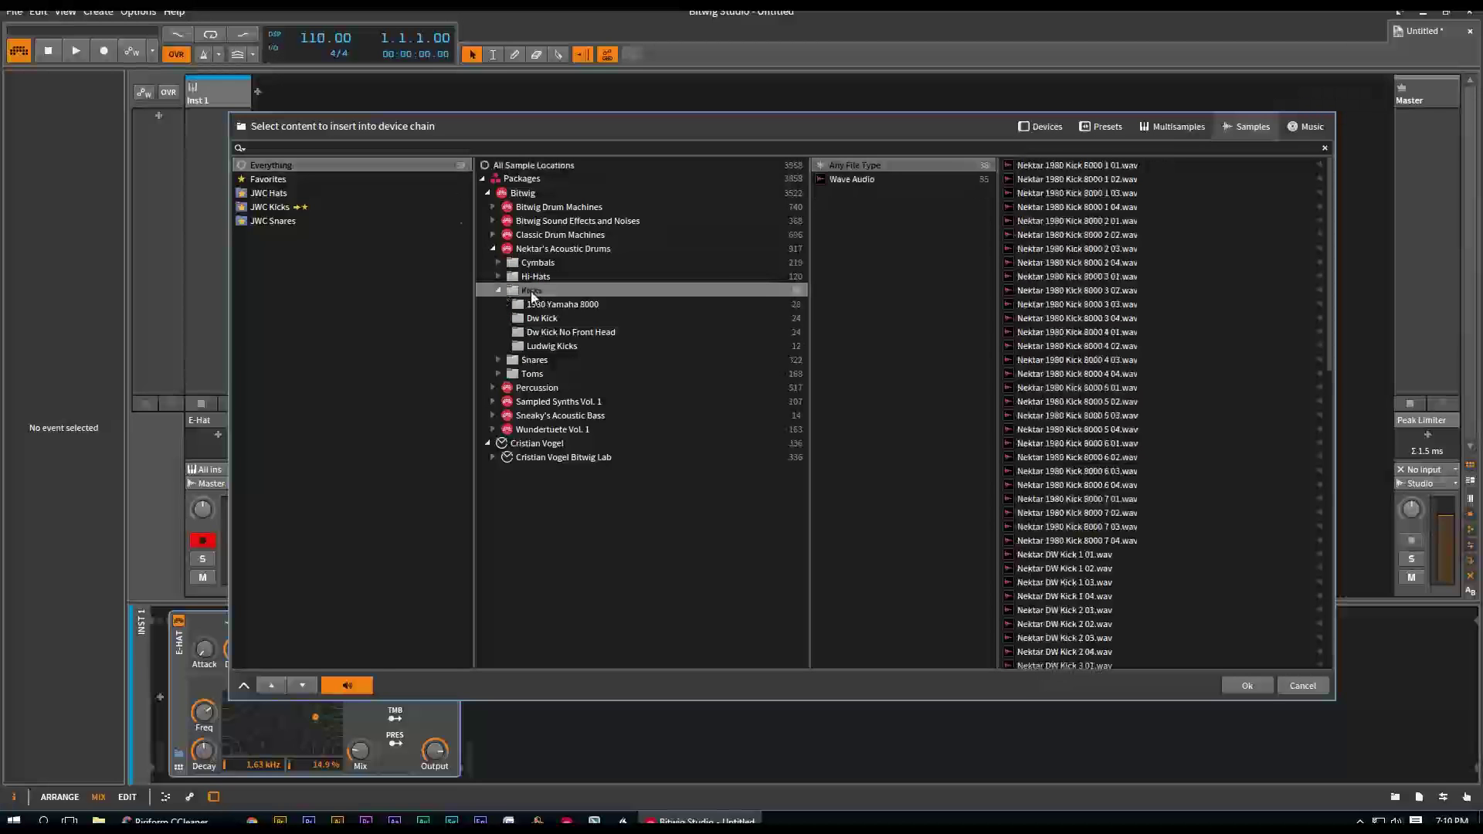
left_click(1044, 303)
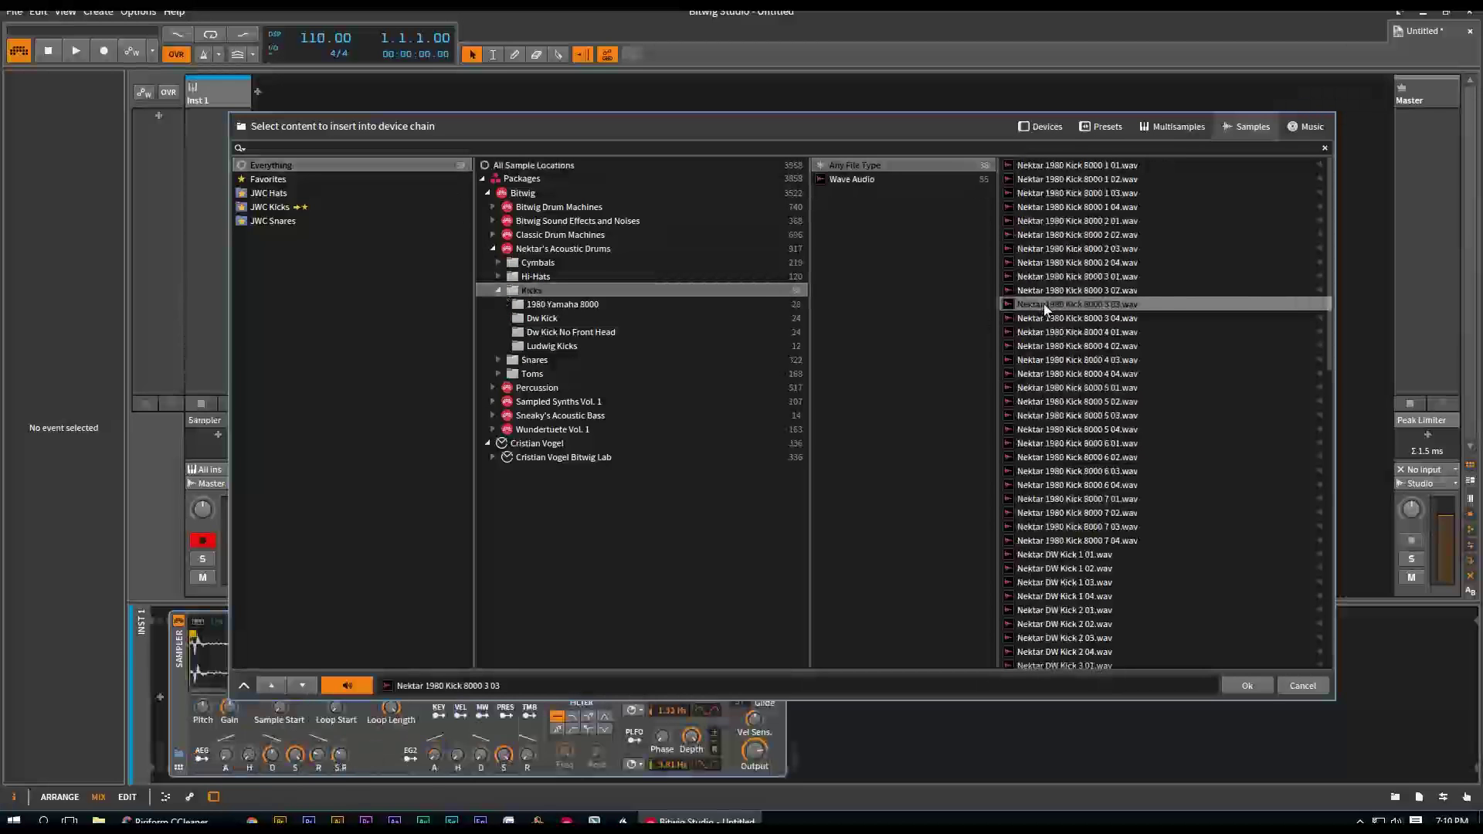
left_click(1049, 375)
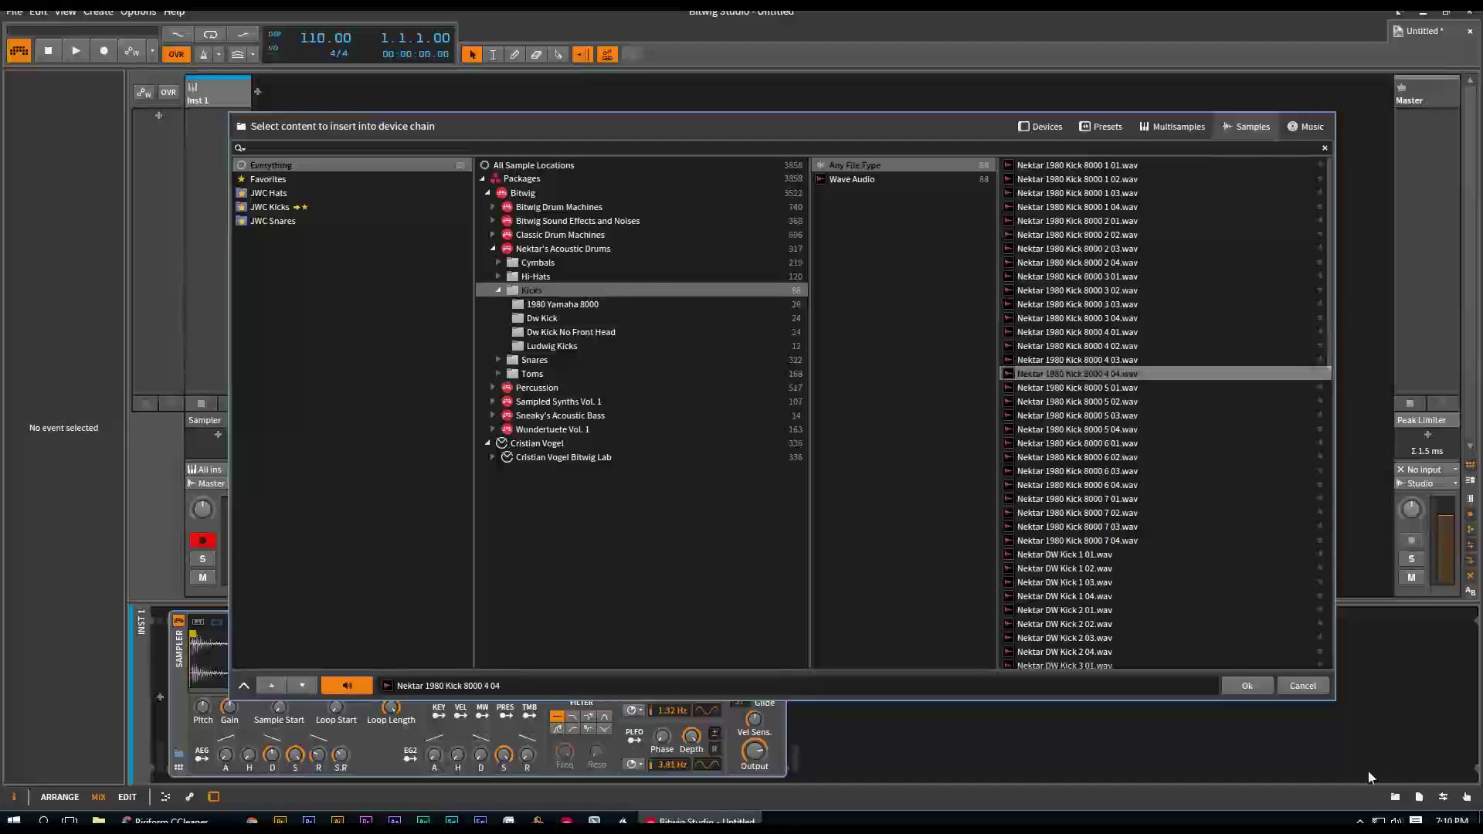
left_click(1052, 305)
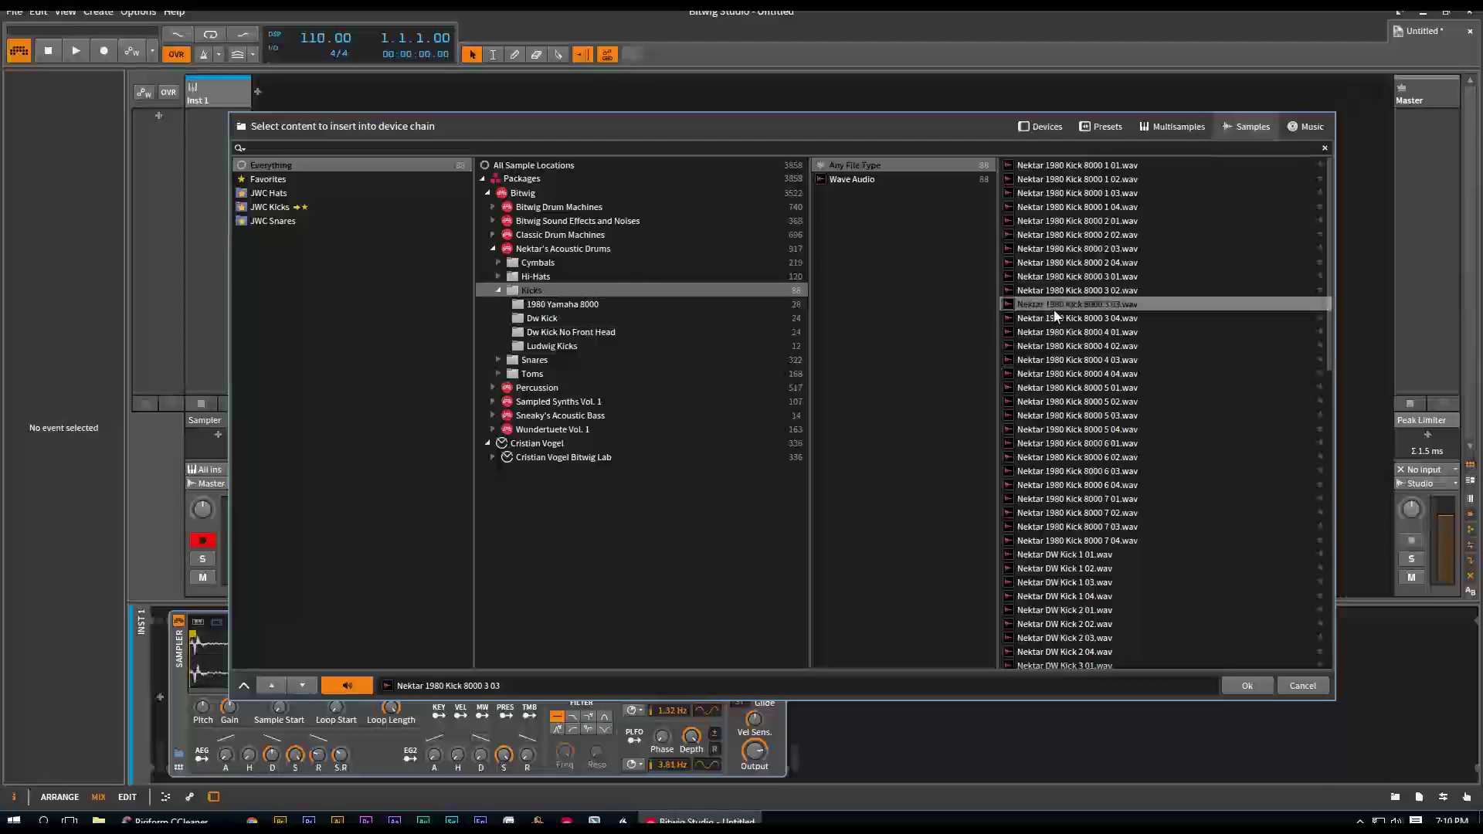
left_click(1055, 235)
left_click(1058, 262)
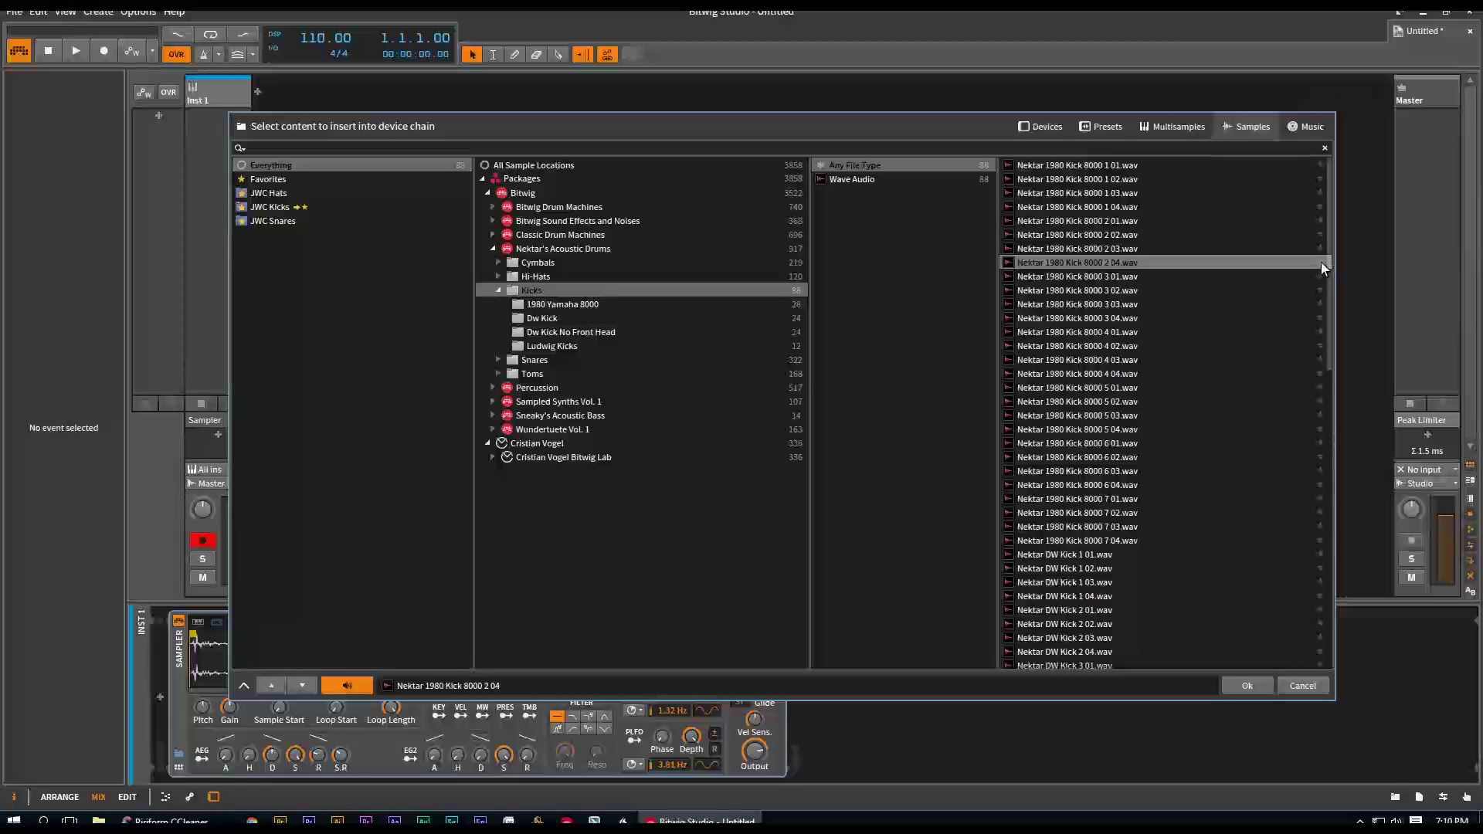
key("Down")
key("Down")
key("Down")
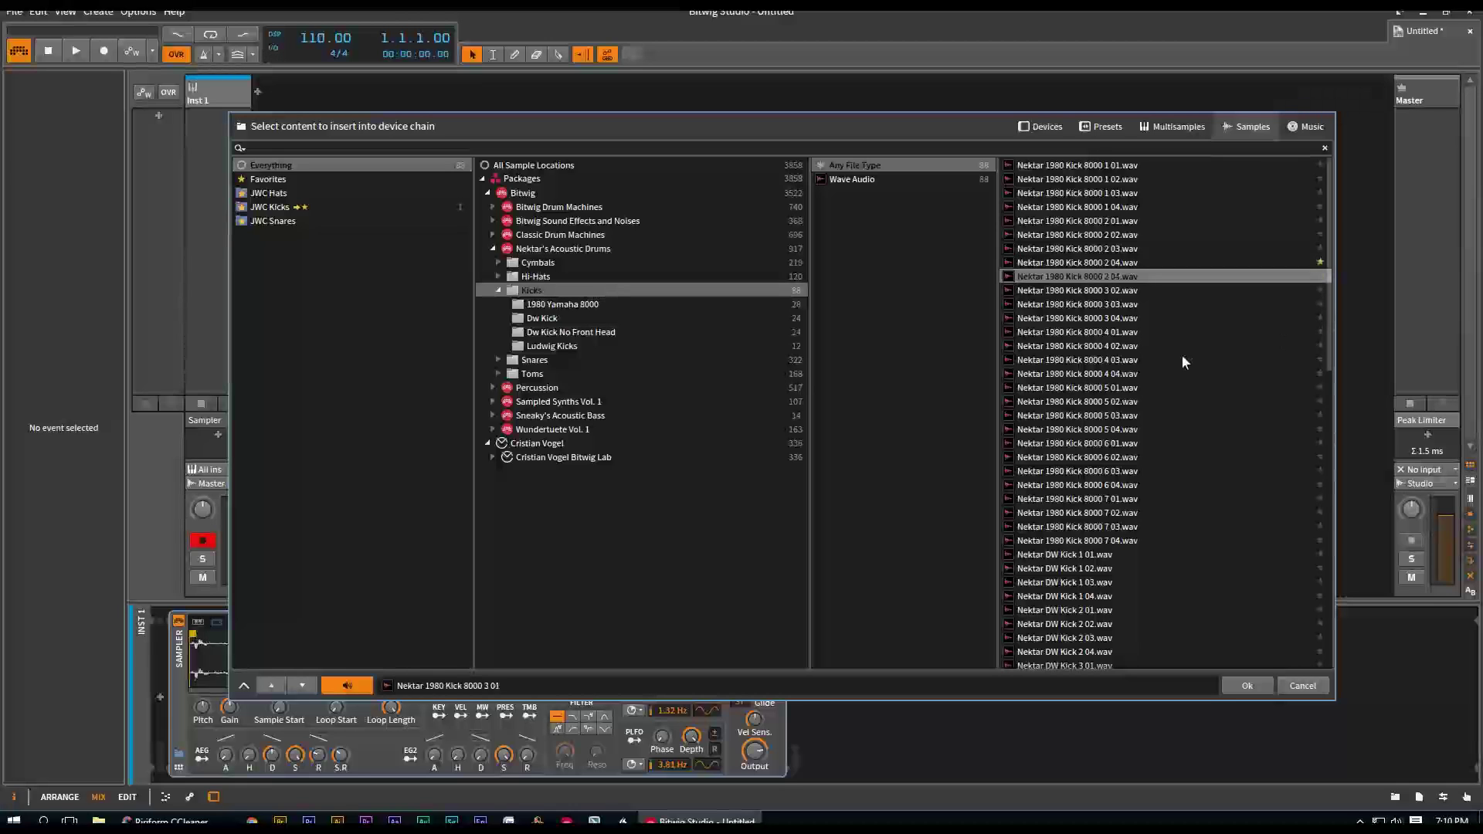
Step: Star the Kick 8000 5 01 and 5 04 samples into JWC Kicks, then clear filters
left_click(1319, 387)
left_click(1319, 429)
left_click(1128, 402)
right_click(328, 425)
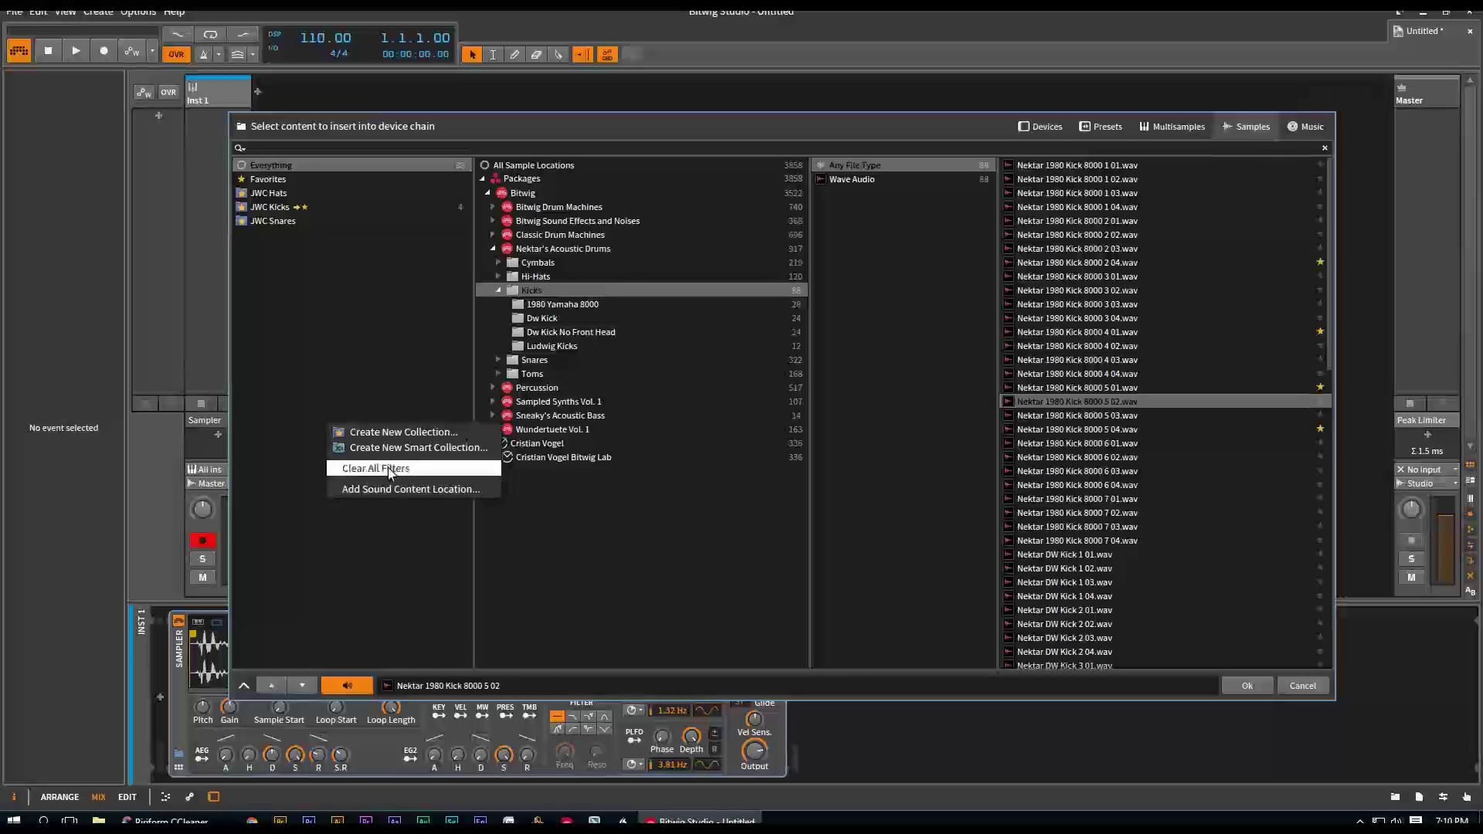
left_click(388, 468)
Step: Check the contents of the JWC Kicks, JWC Snares and JWC Hats sample collections
left_click(298, 207)
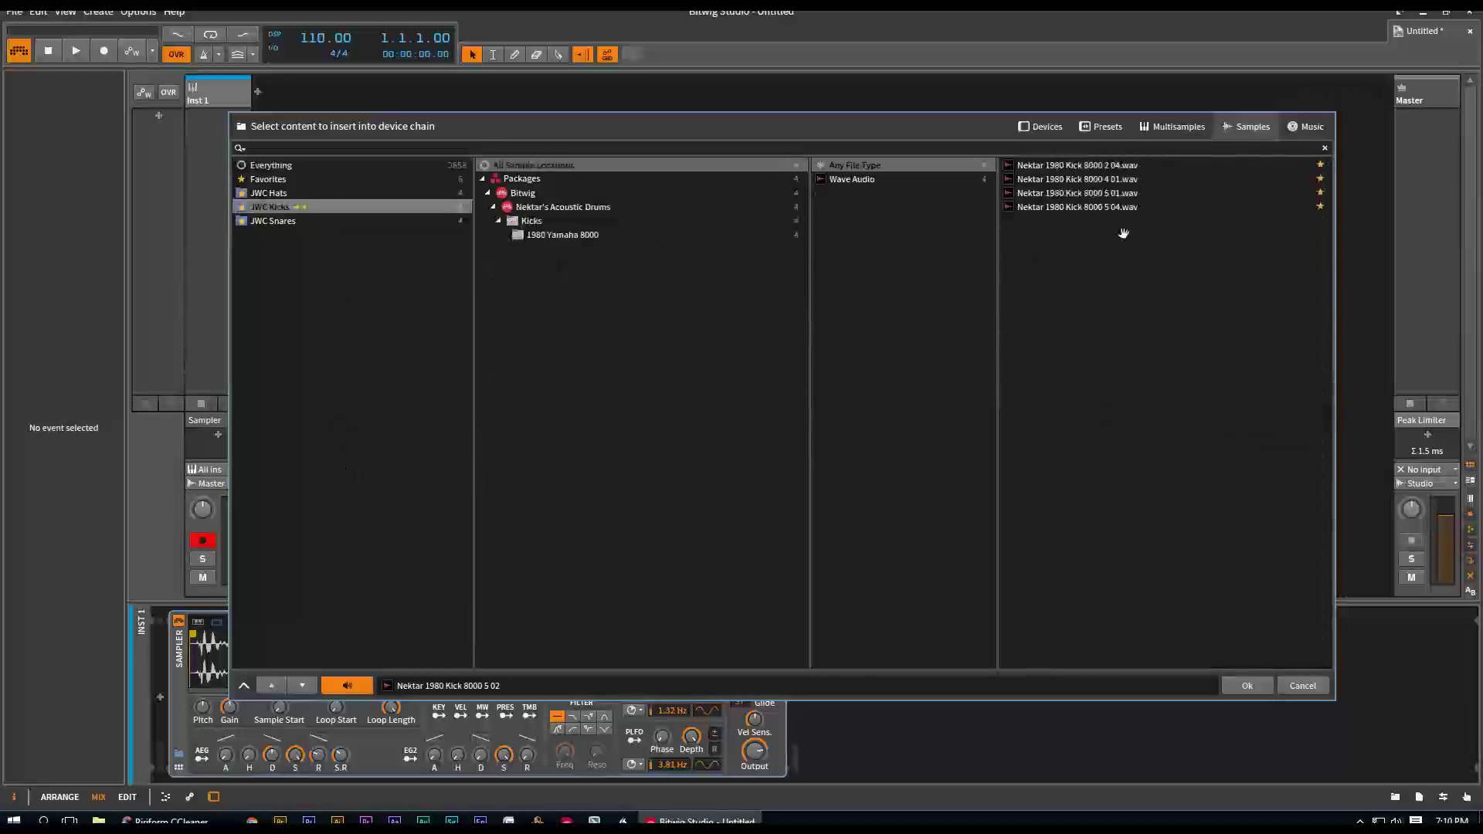
left_click(280, 221)
left_click(280, 207)
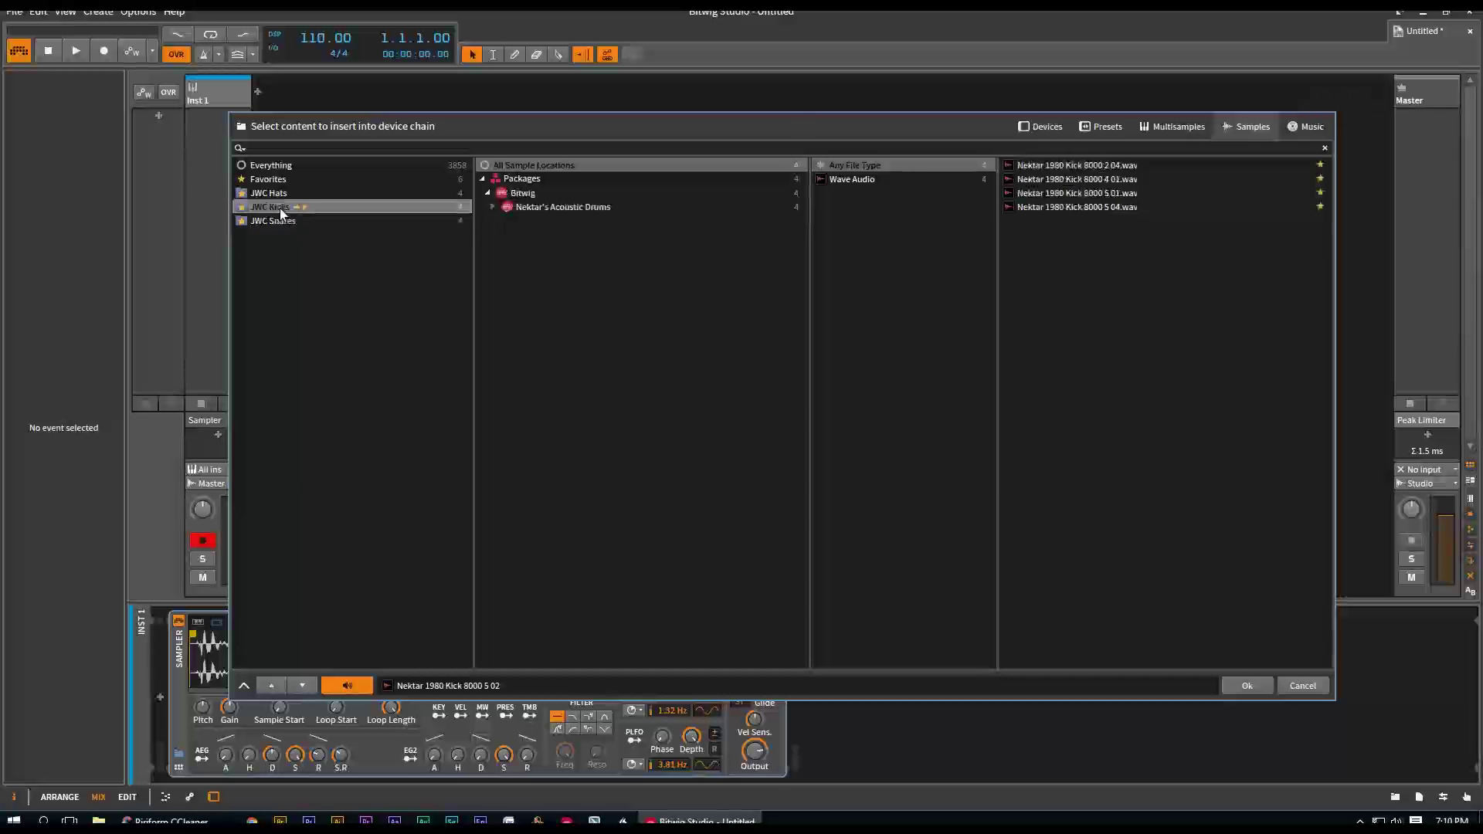
left_click(281, 190)
left_click(284, 207)
left_click(281, 221)
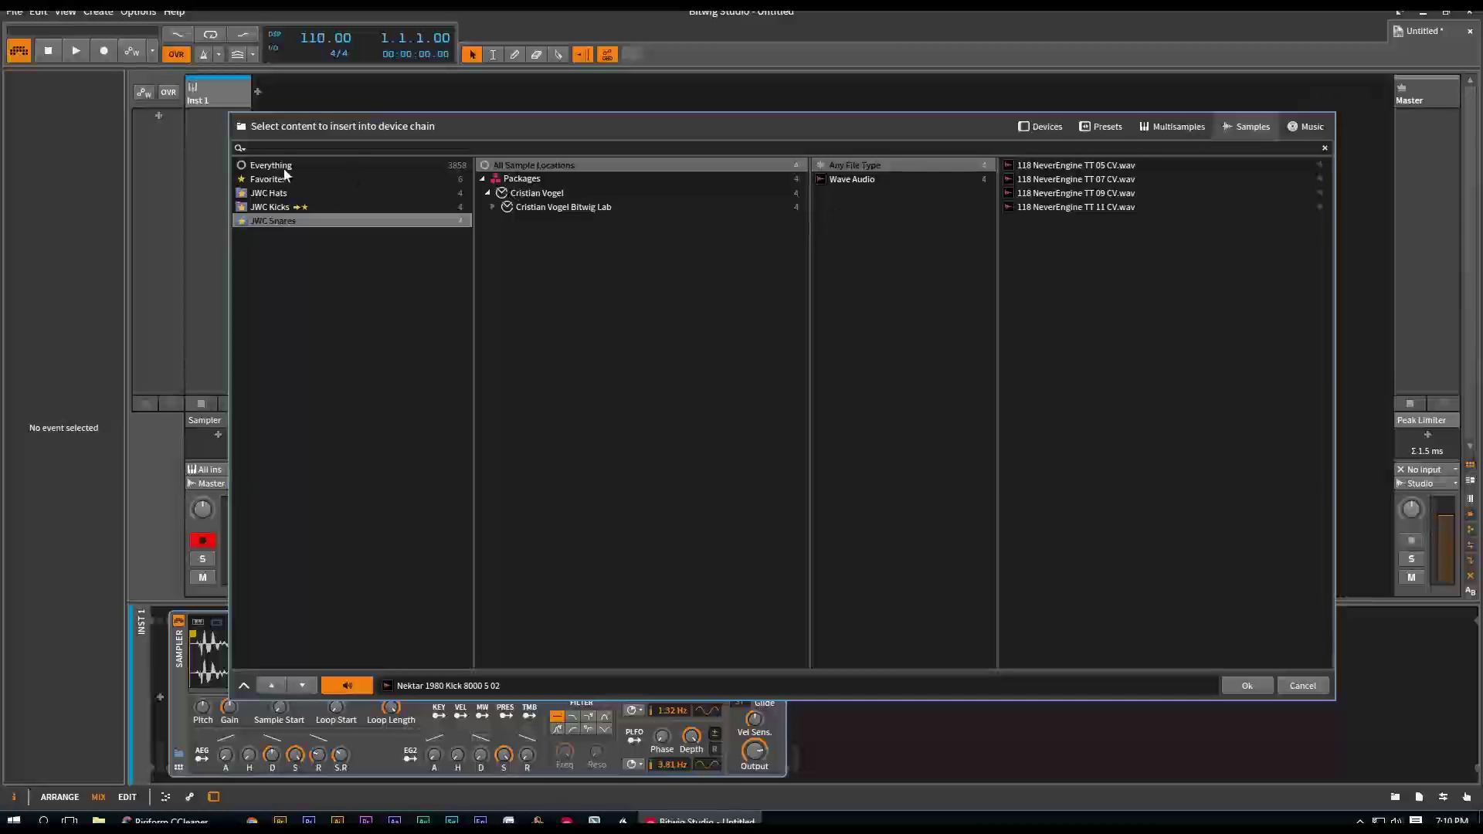
Step: Clear all filters, browse to Nektar snare Wave Audio samples, then show Multisamples
right_click(386, 378)
left_click(404, 431)
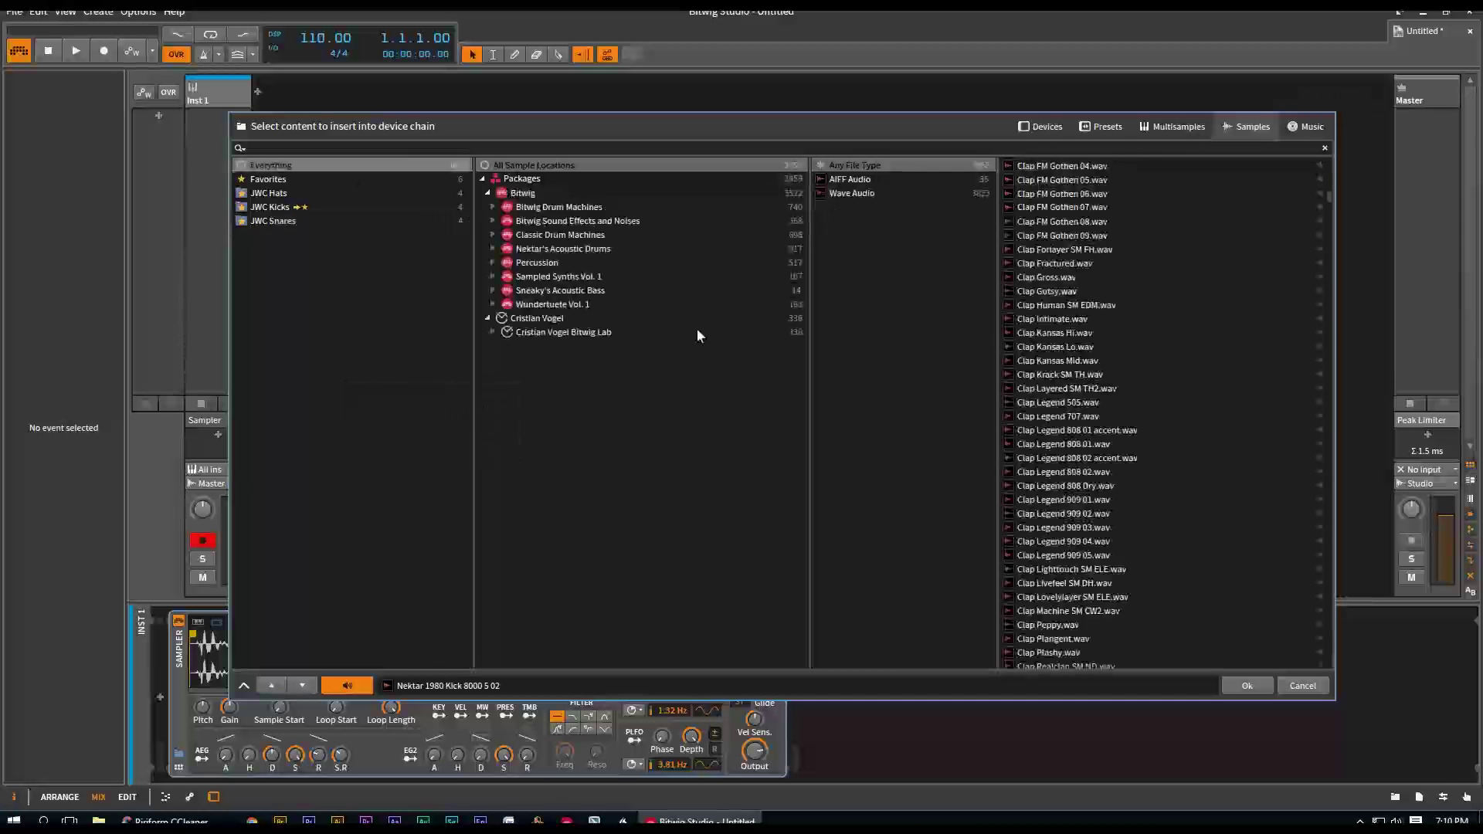
left_click(541, 222)
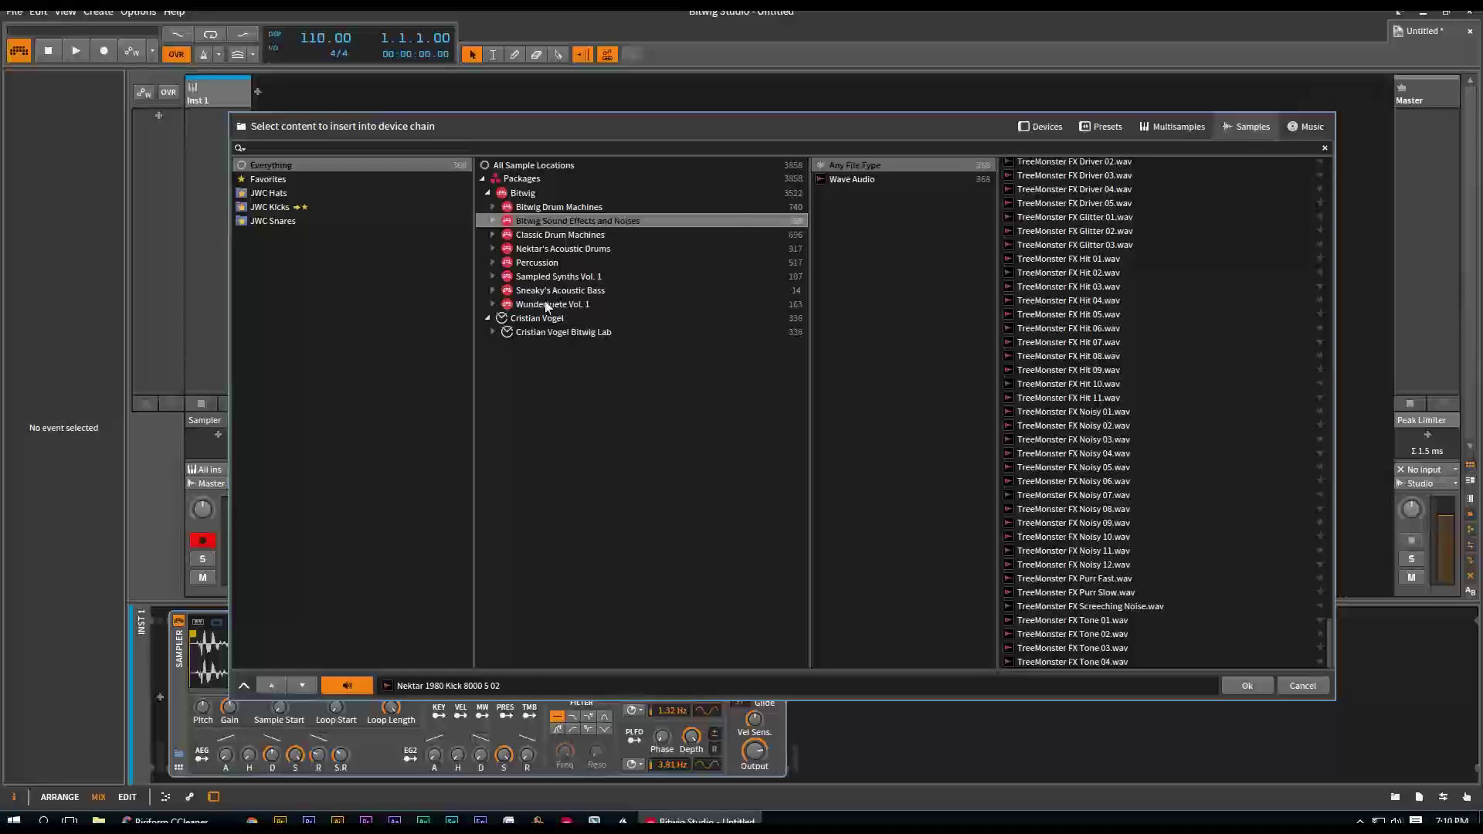
left_click(493, 290)
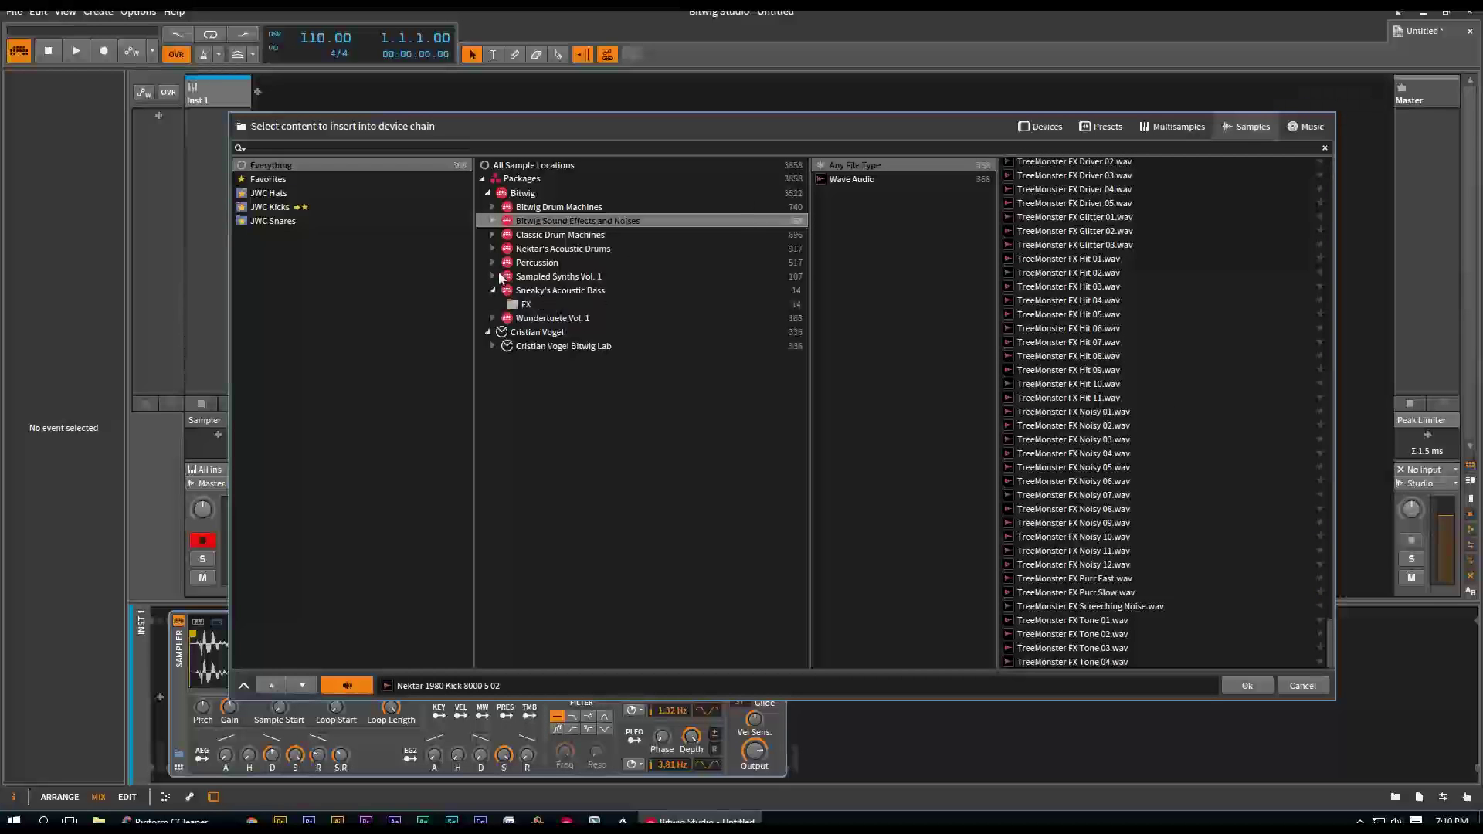
left_click(494, 249)
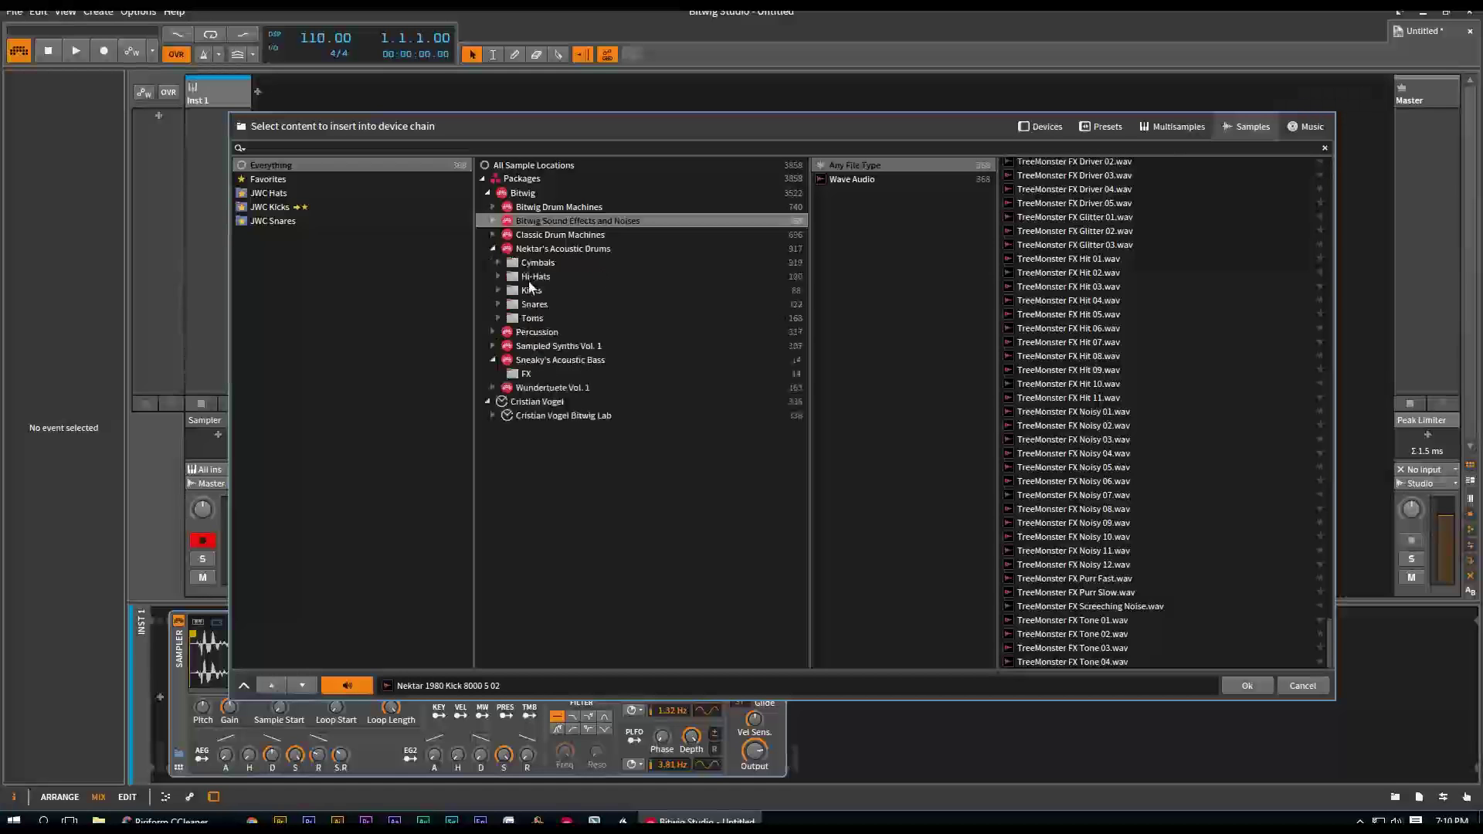
left_click(533, 303)
left_click(868, 177)
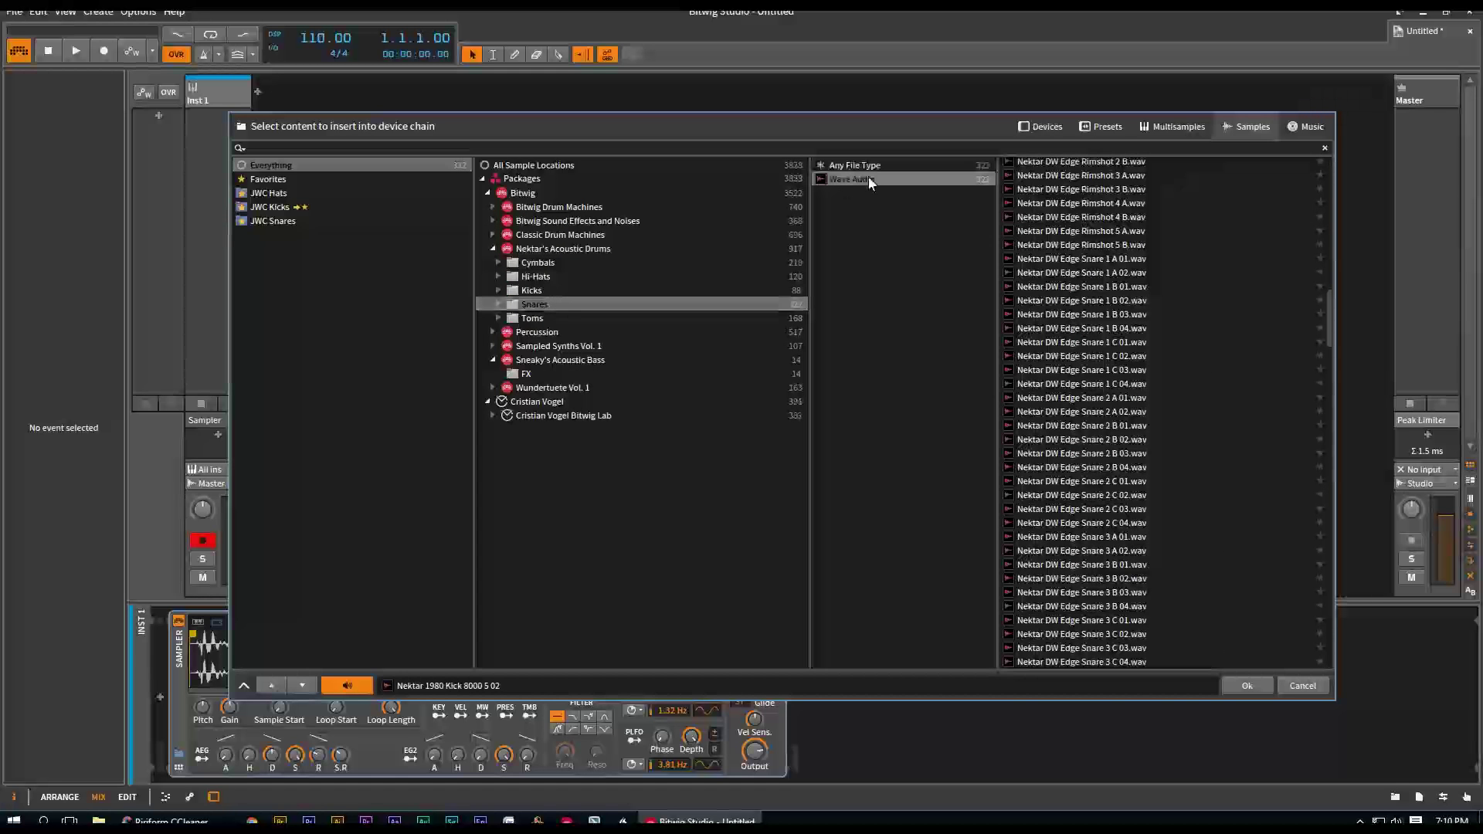
left_click(1165, 128)
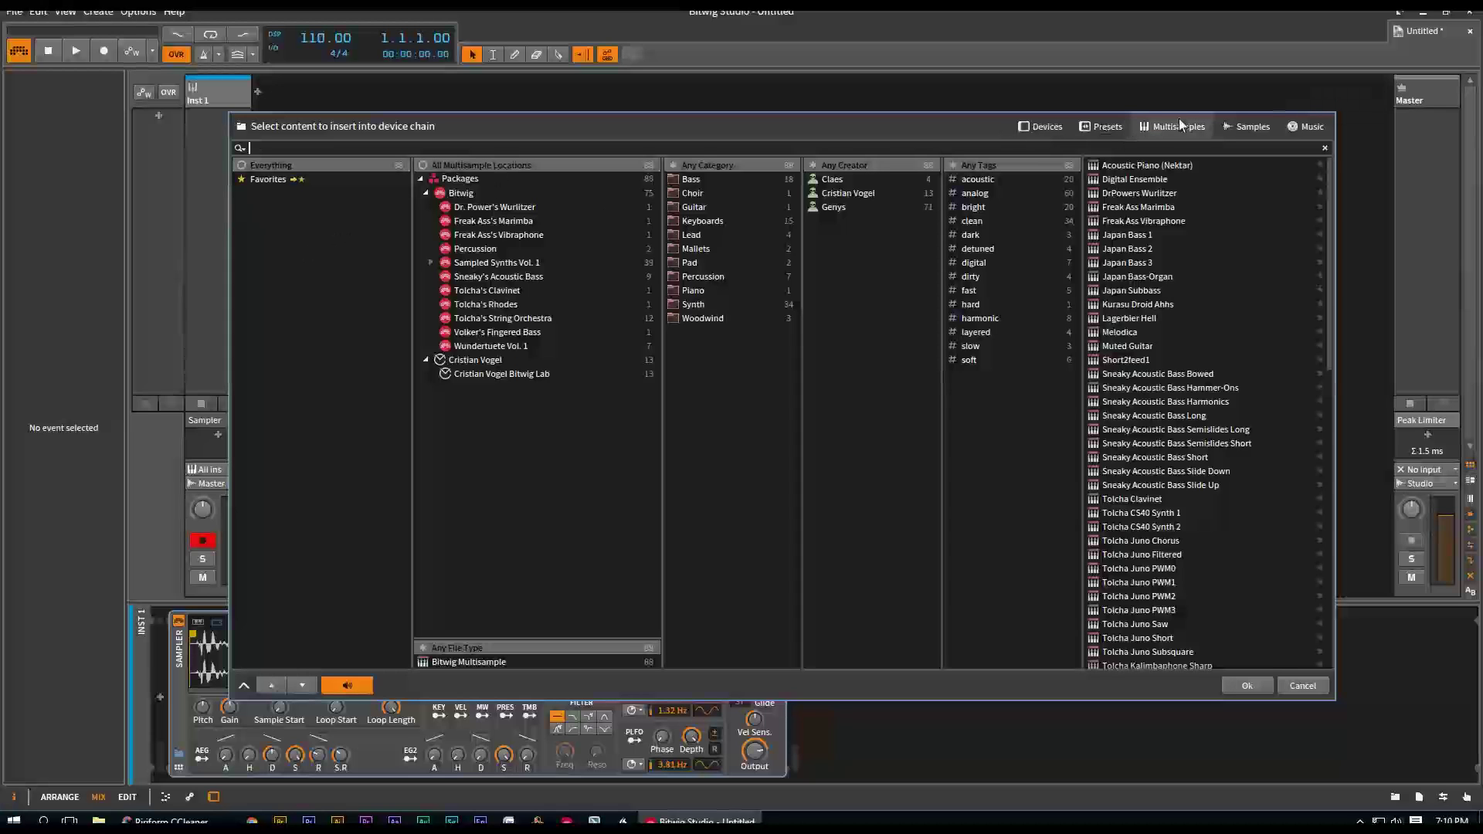
Step: In the Presets section, create new preset collections named Bass and Pads
left_click(1104, 130)
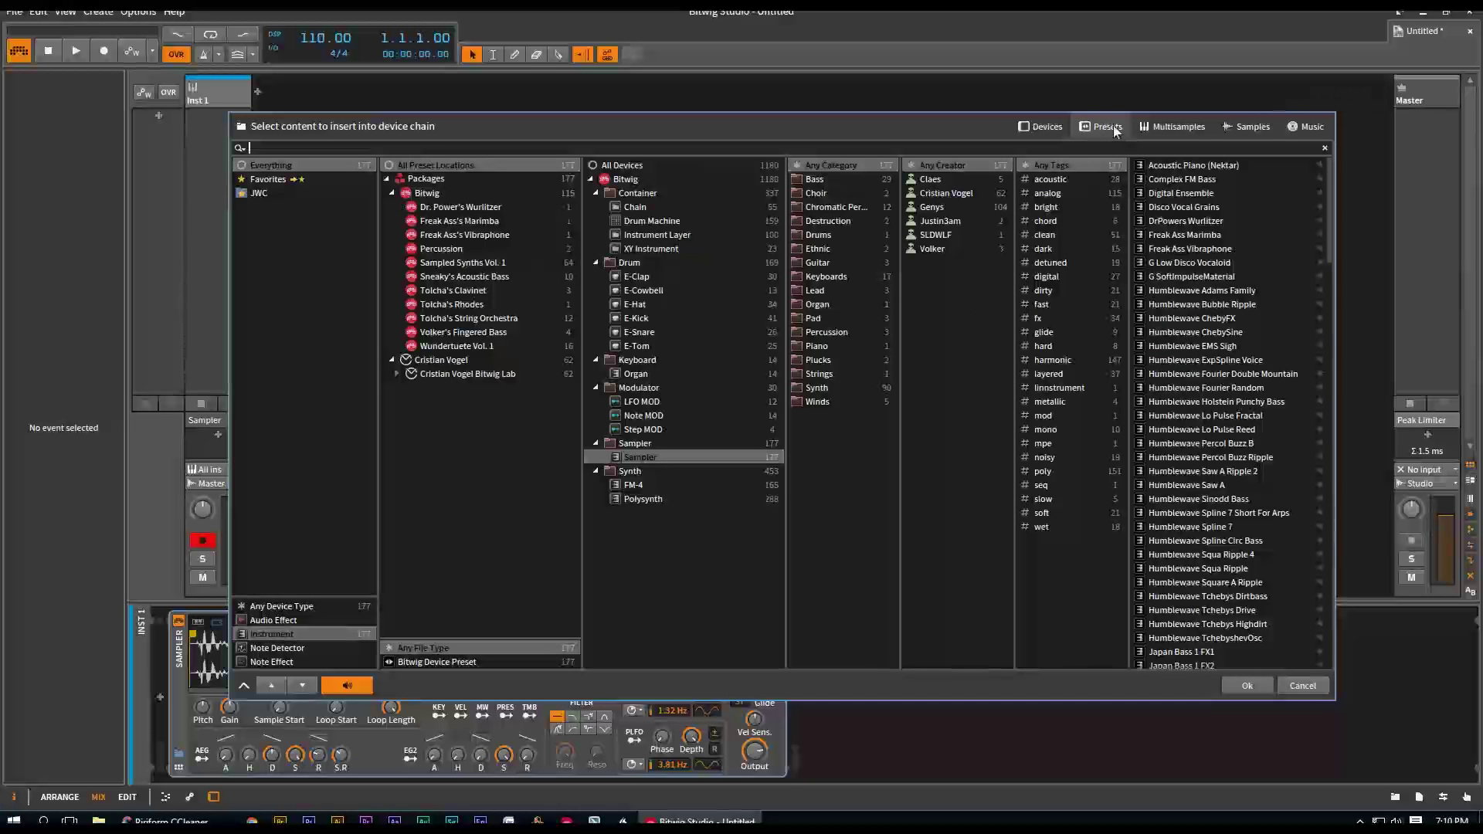
right_click(273, 228)
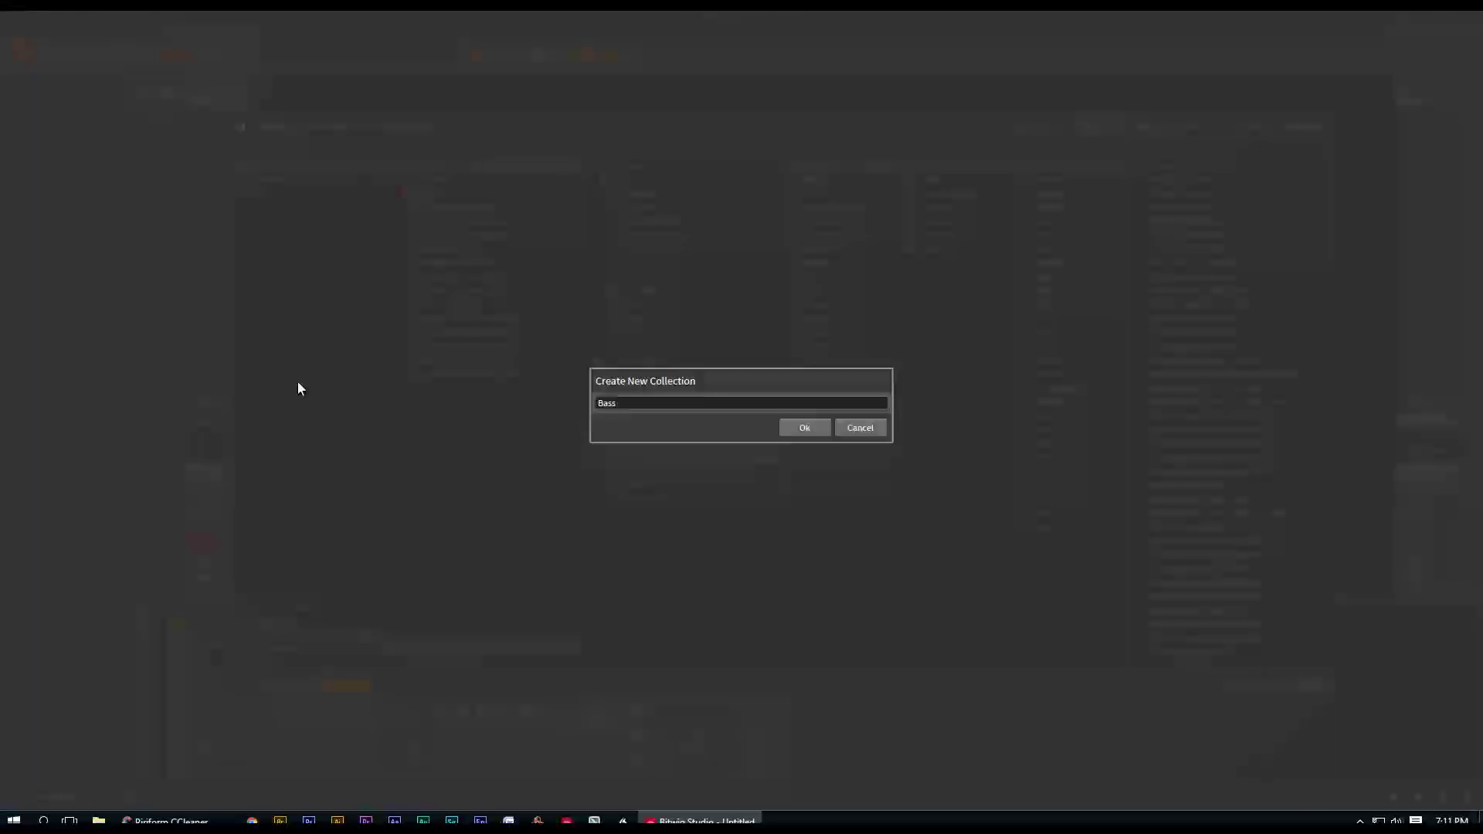
left_click(805, 428)
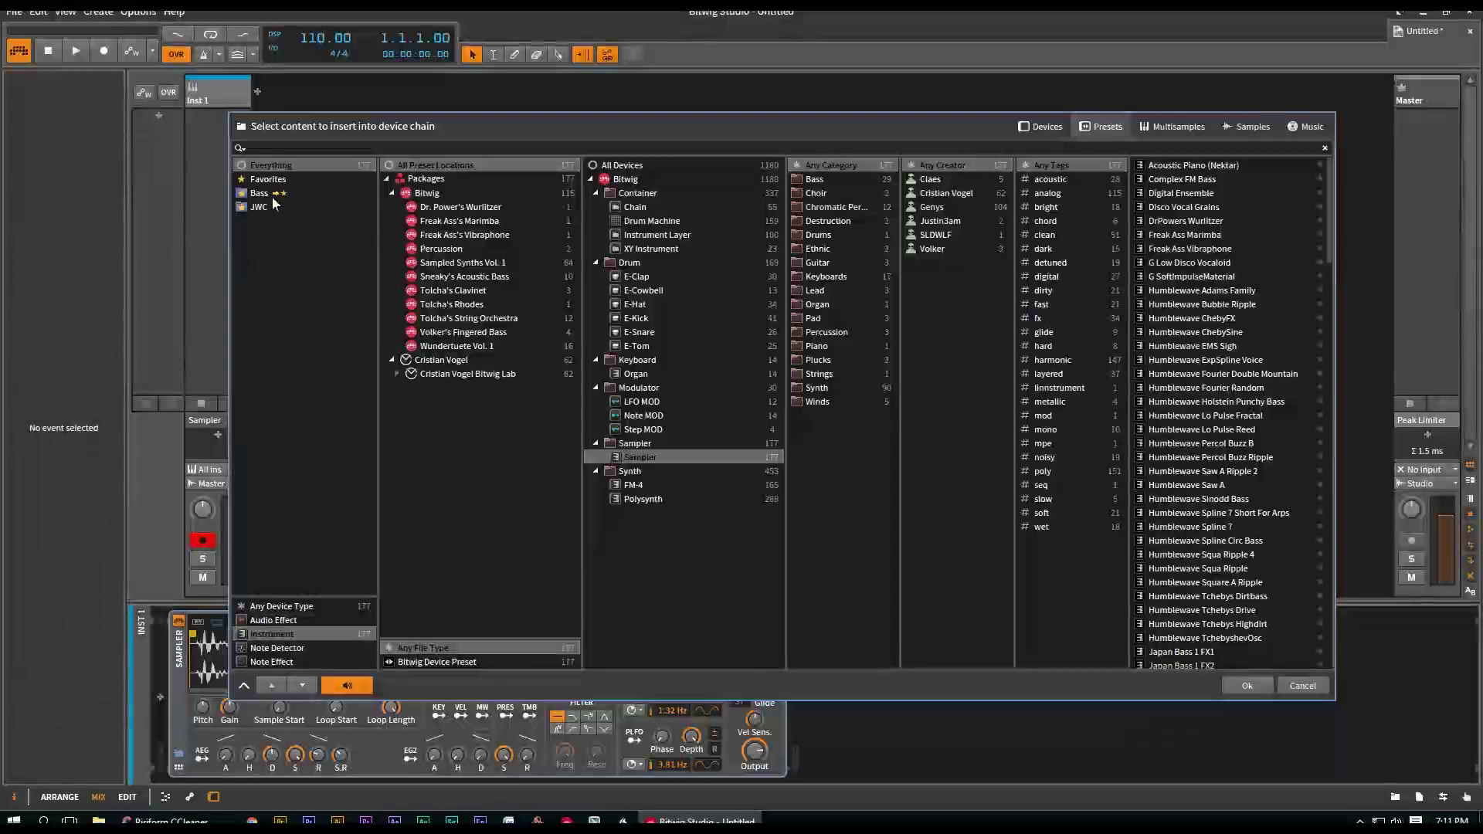
right_click(262, 244)
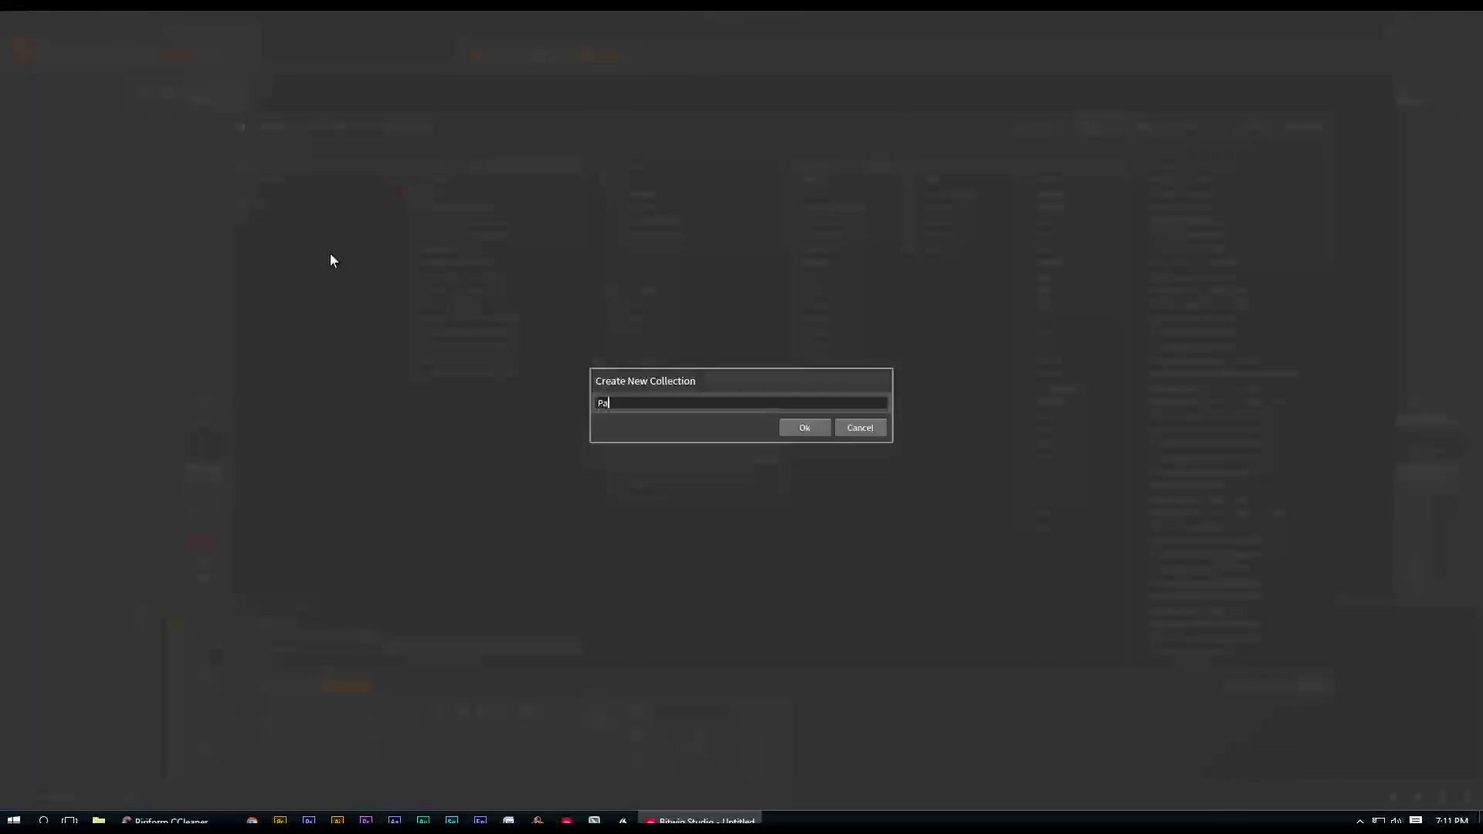
type("Pads")
left_click(811, 425)
Step: Create a third preset collection named Leads
right_click(292, 286)
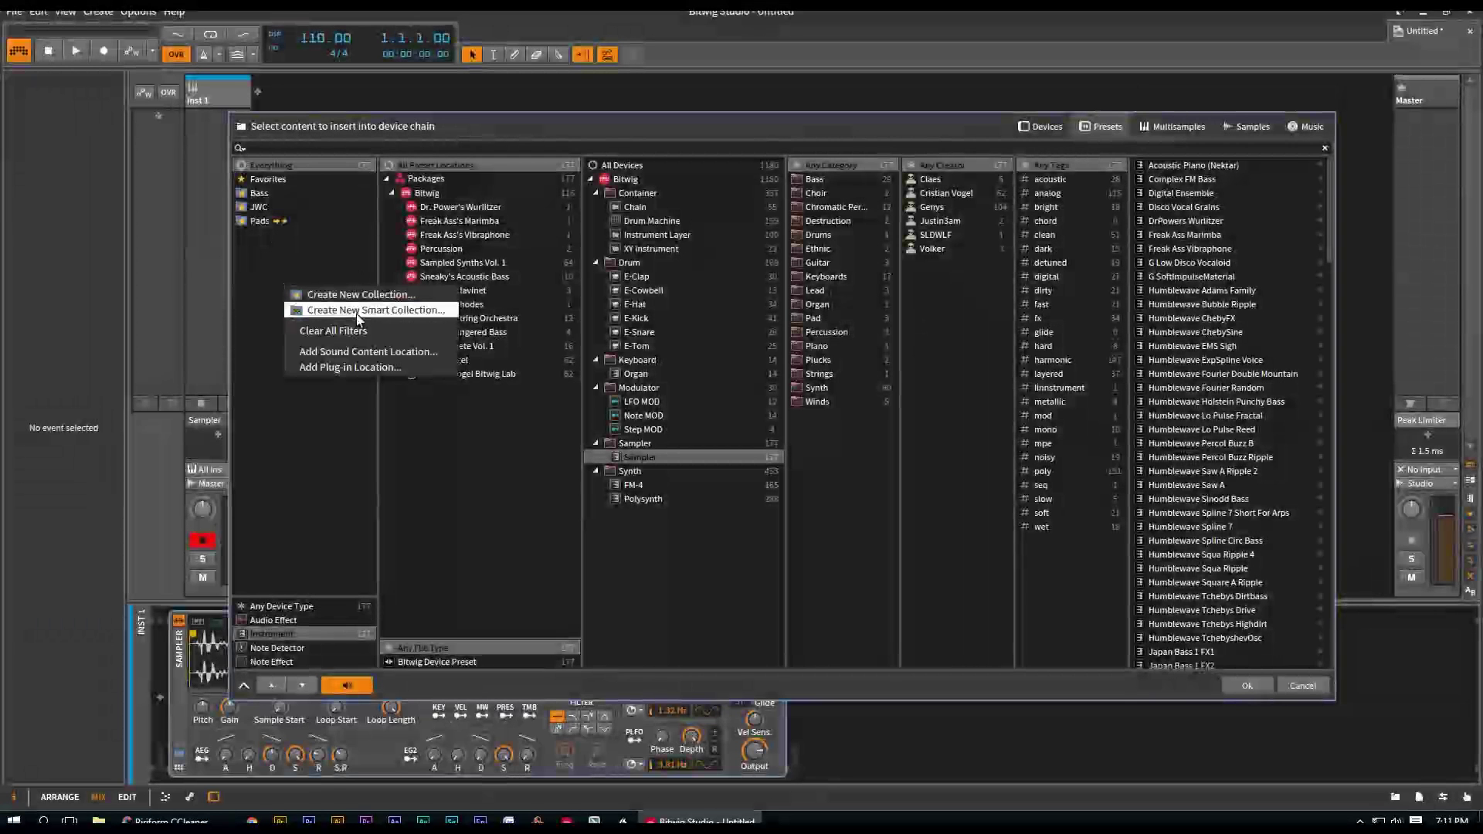
left_click(347, 292)
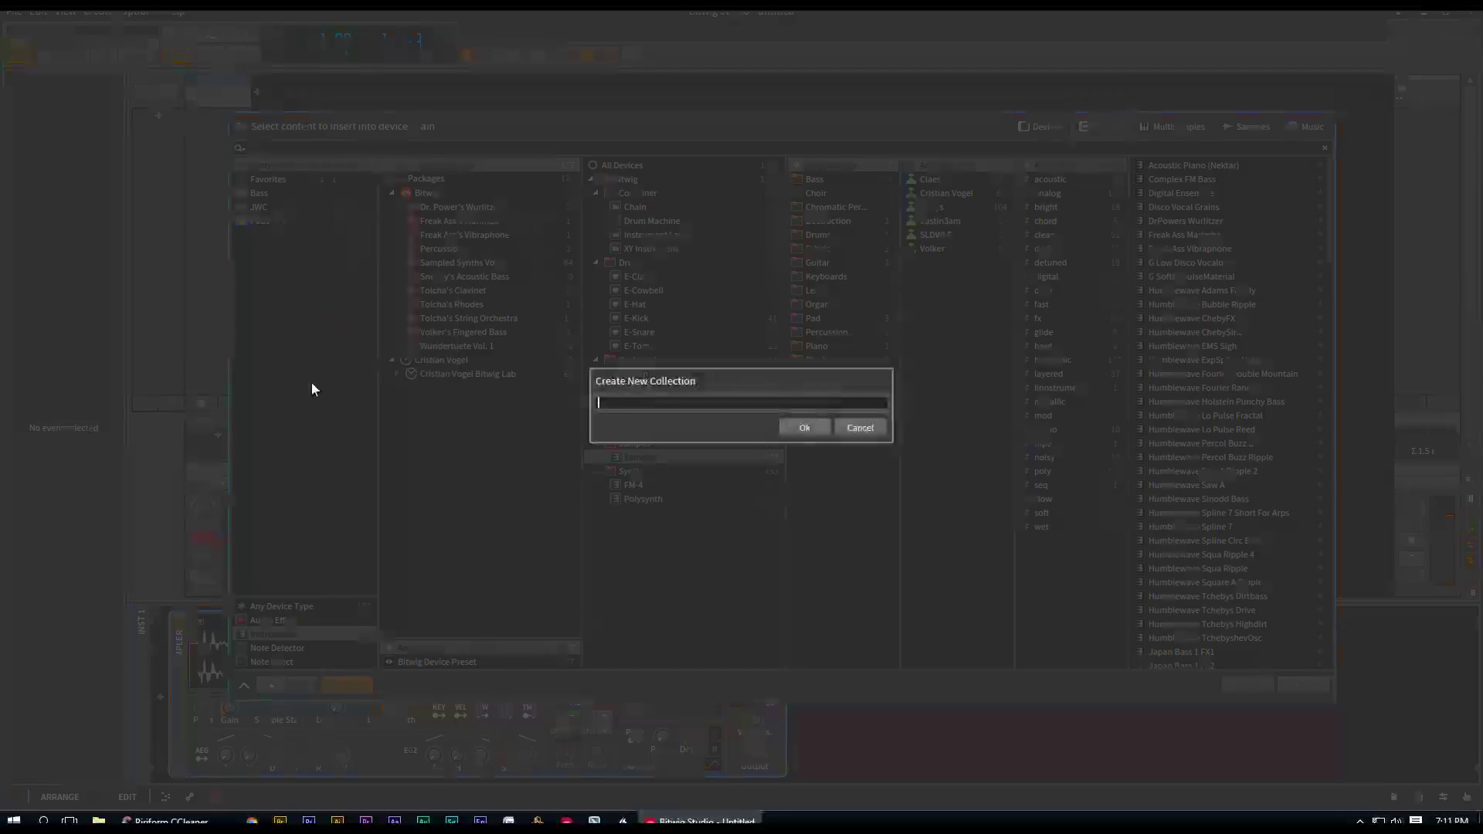
type("Leads")
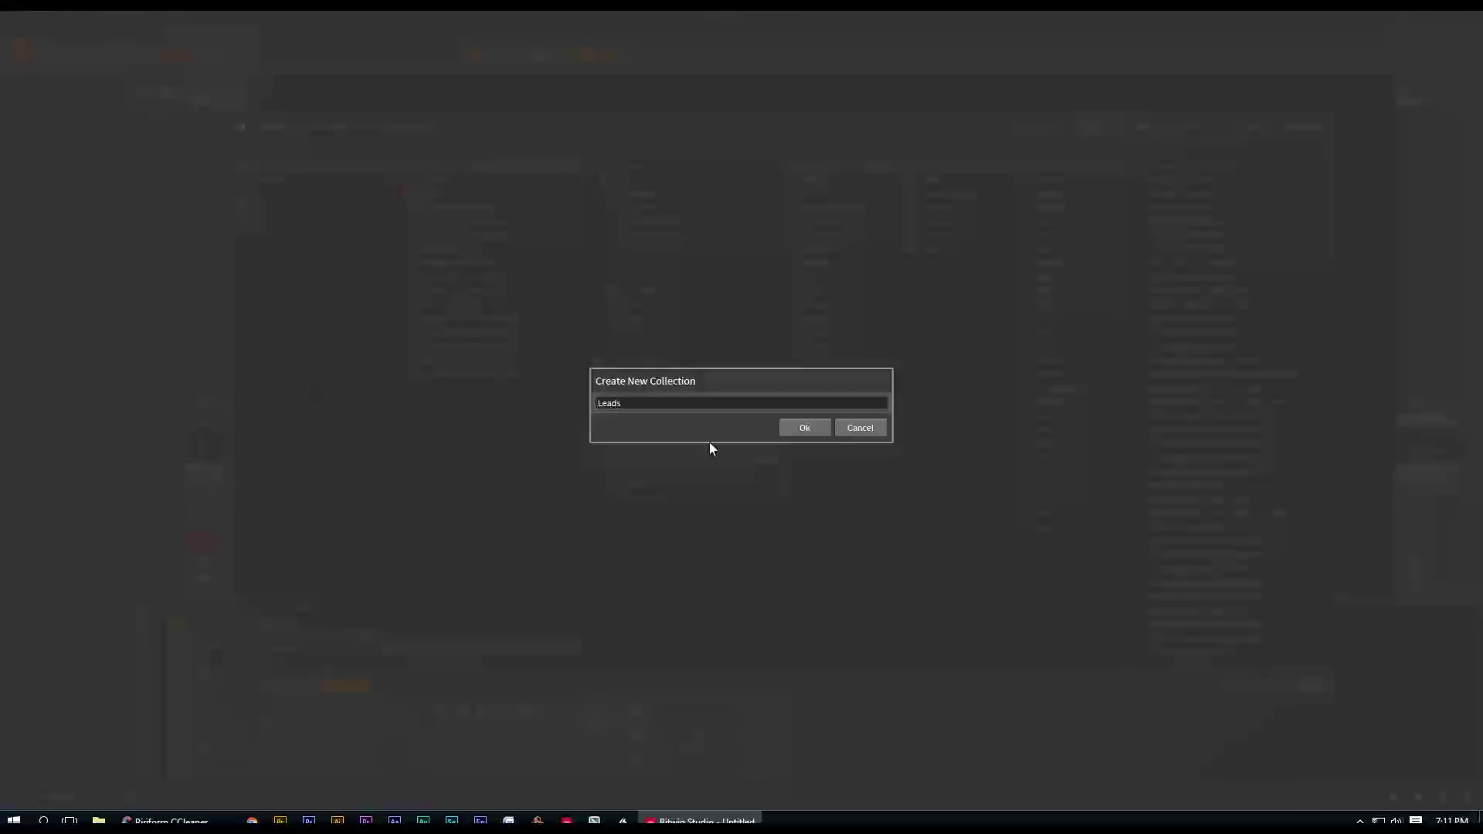
left_click(815, 423)
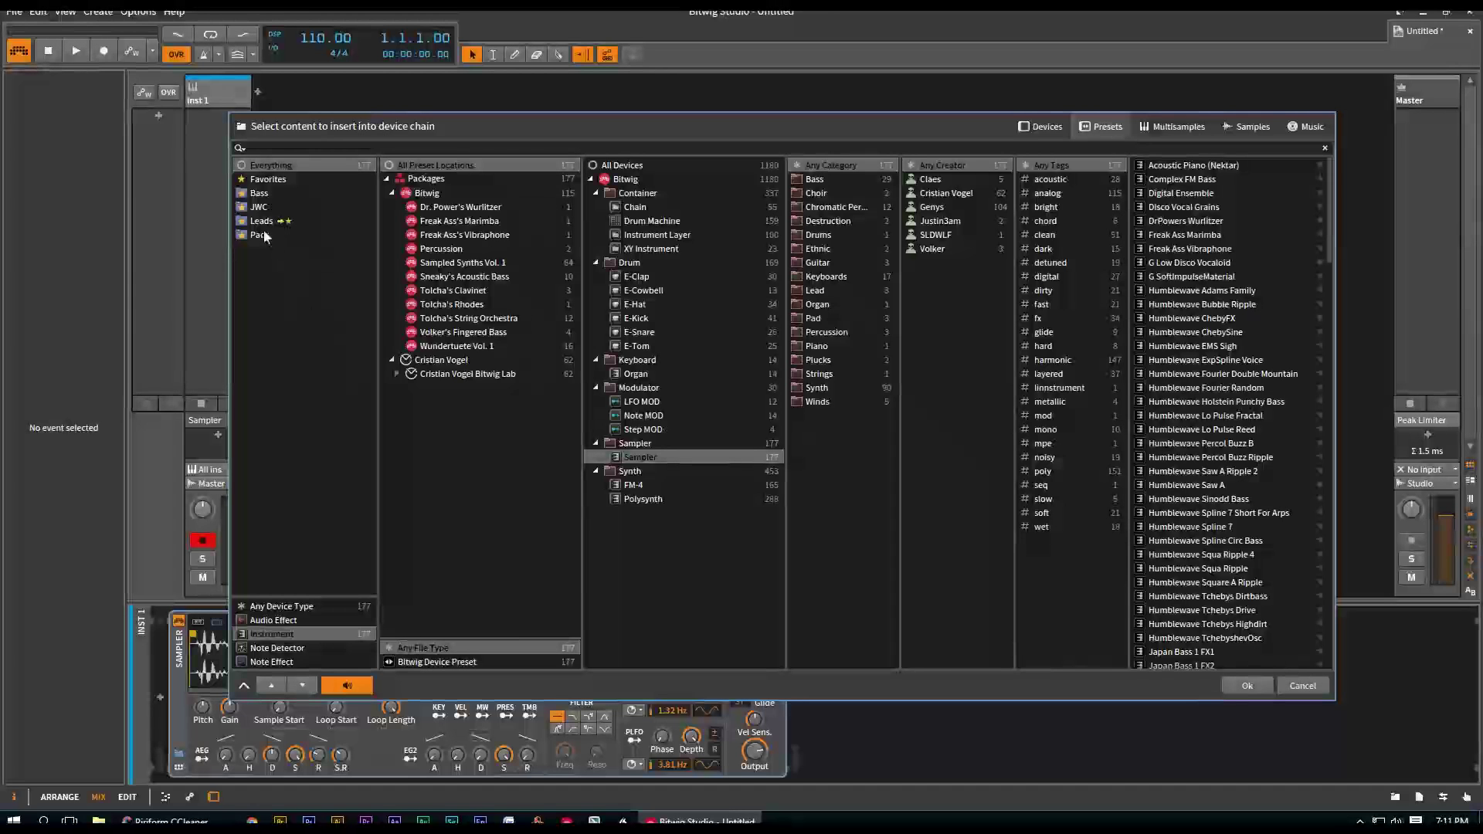
right_click(260, 235)
Step: Make Pads the target collection, clear all filters and filter presets to the Pad category
left_click(305, 259)
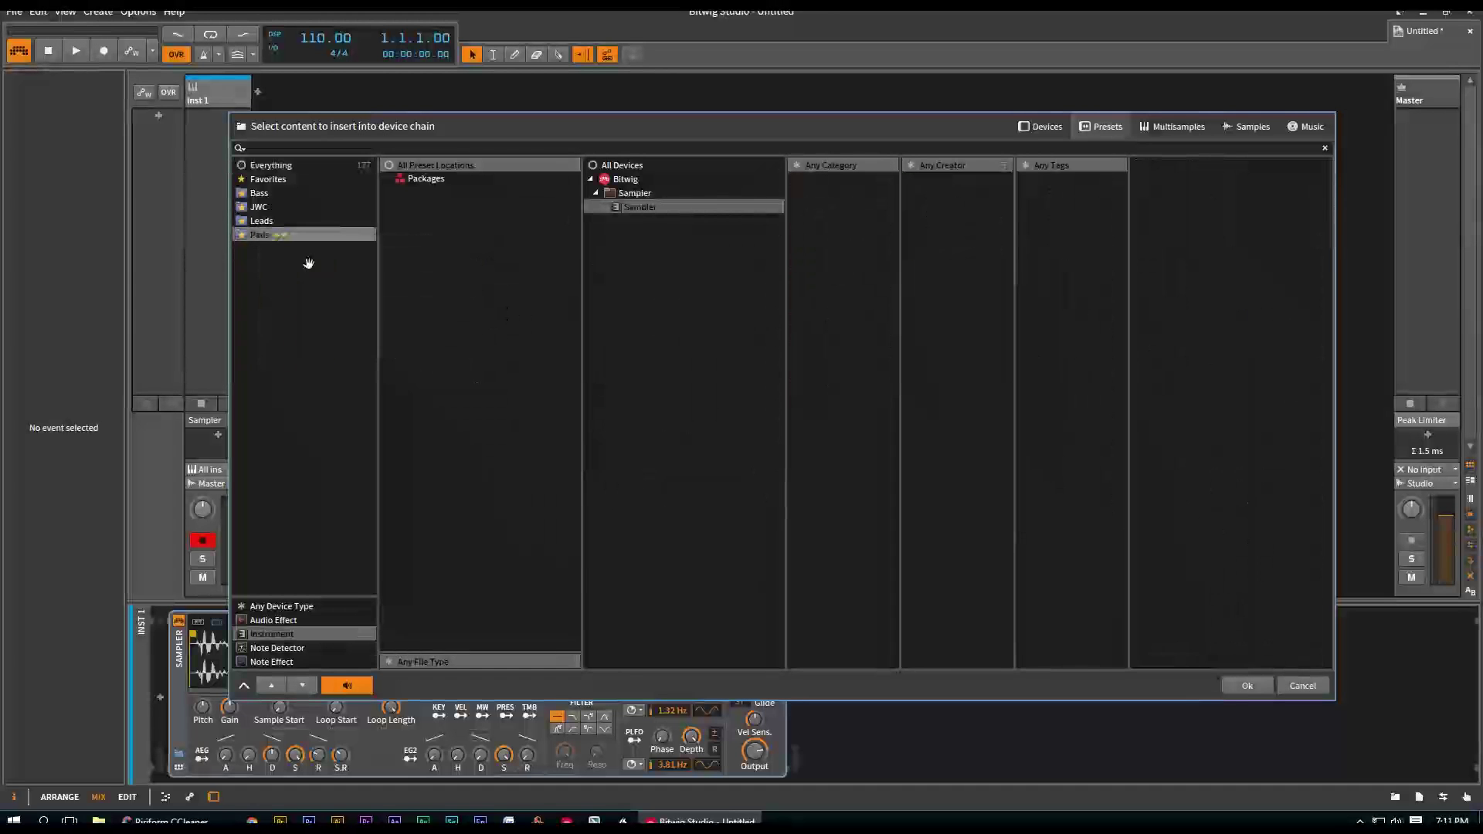
right_click(400, 302)
left_click(473, 344)
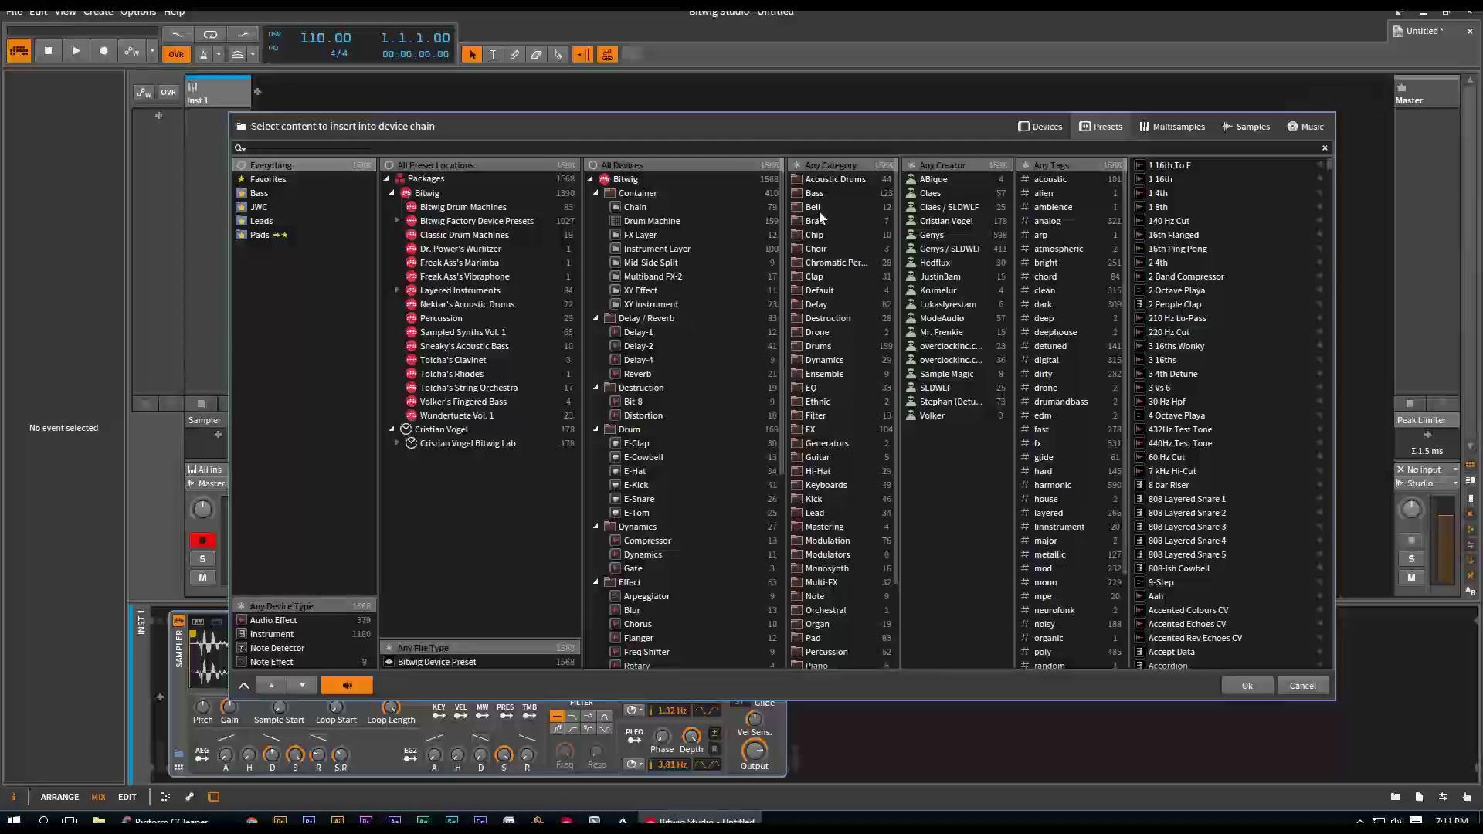
scroll(830, 374, "down", 3)
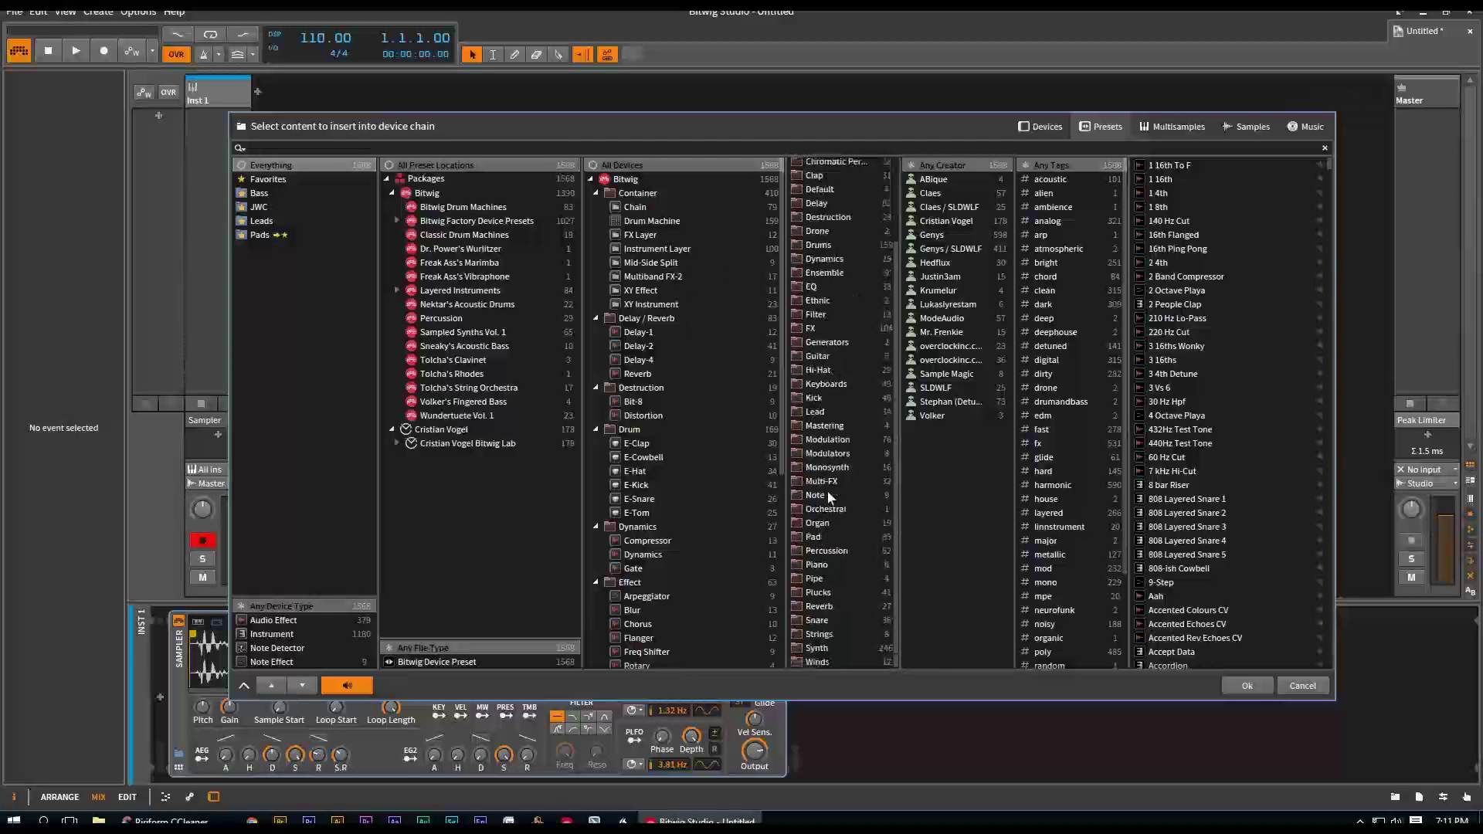
left_click(814, 539)
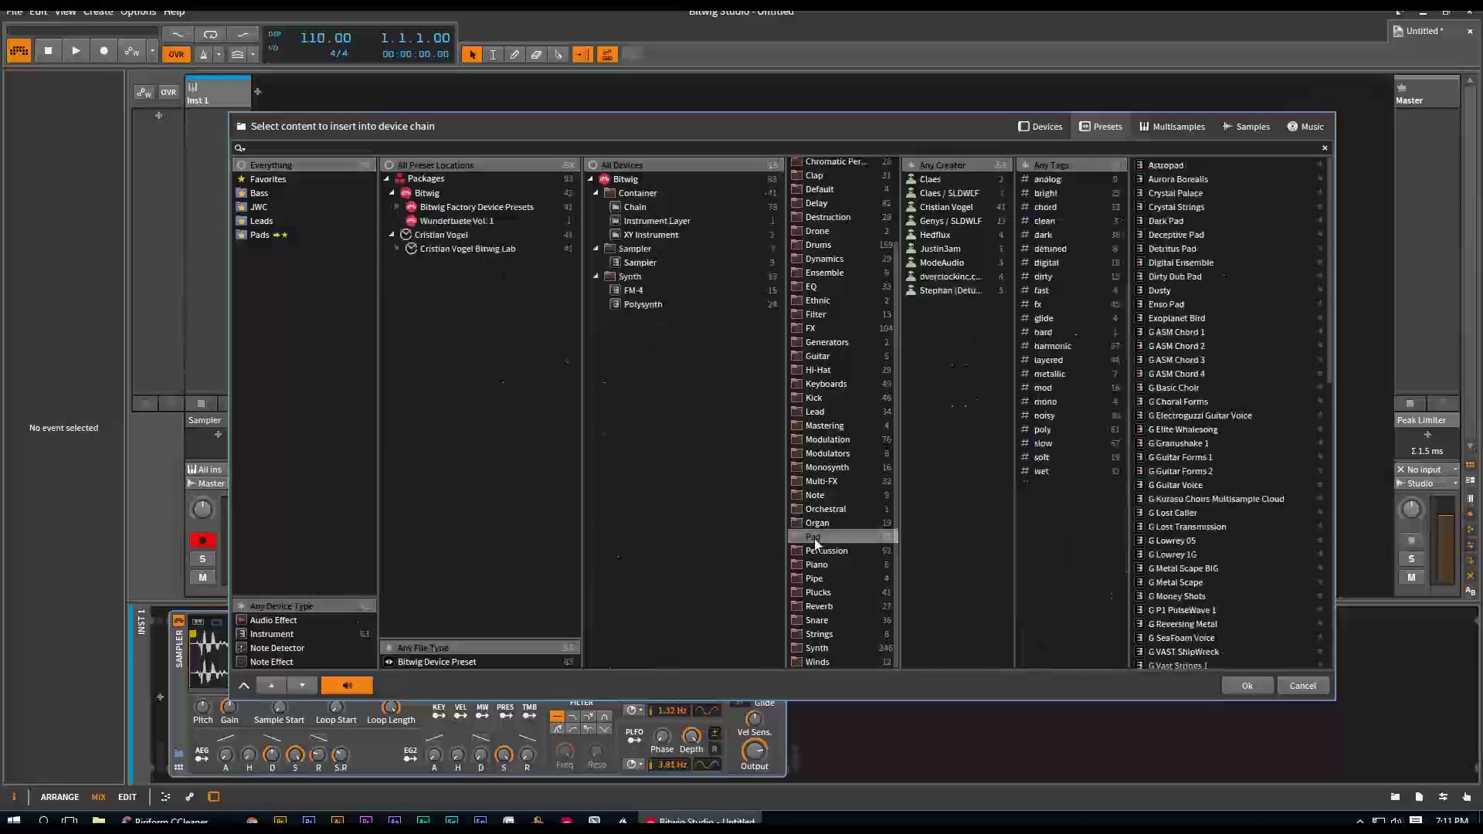
Step: Add Scene 1 with an Inst 1 clip holding one F#1 note stretched to 2.2.1.00, and play it
left_click(159, 116)
double_click(210, 118)
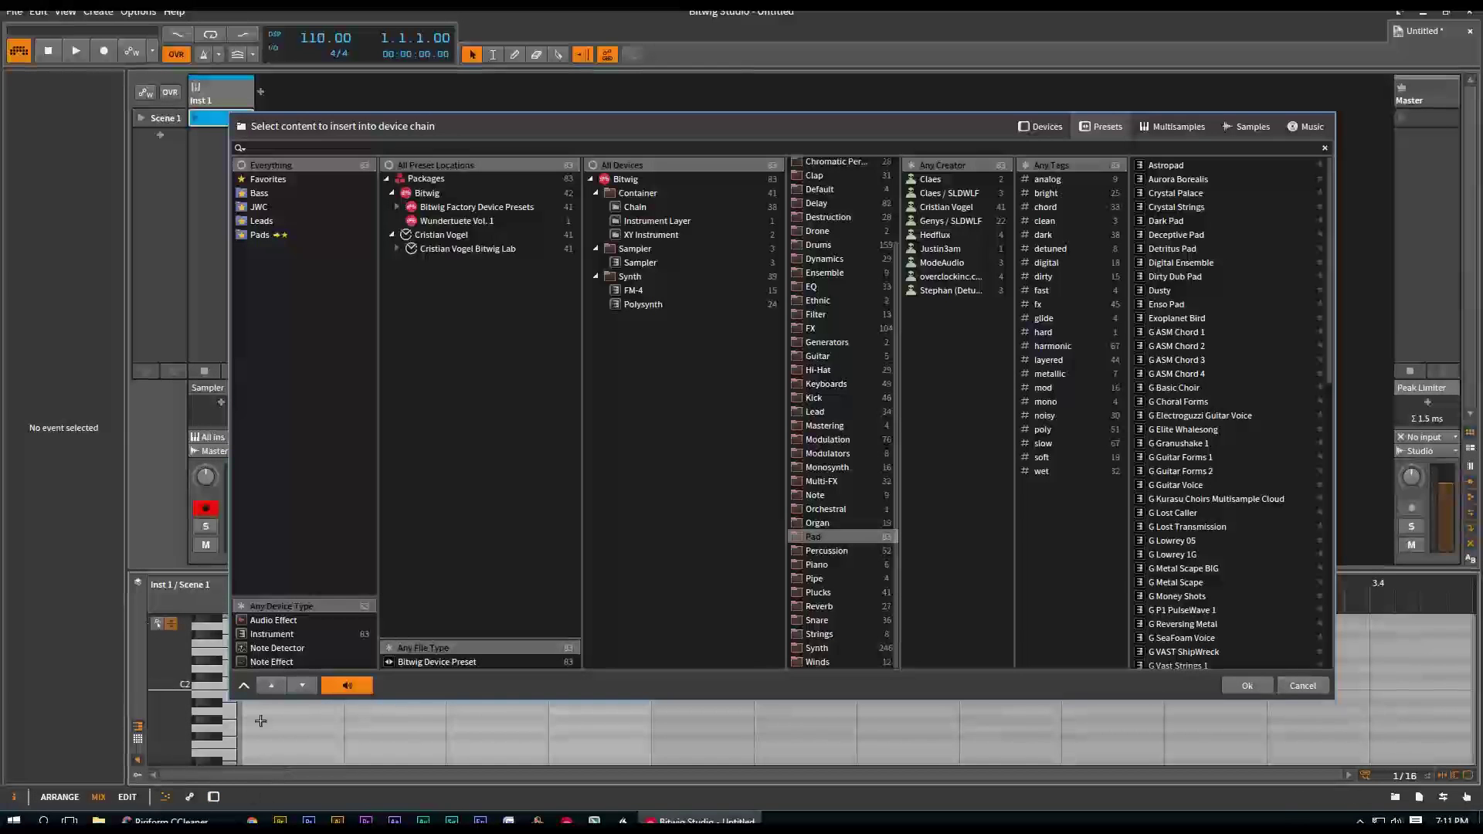
double_click(374, 736)
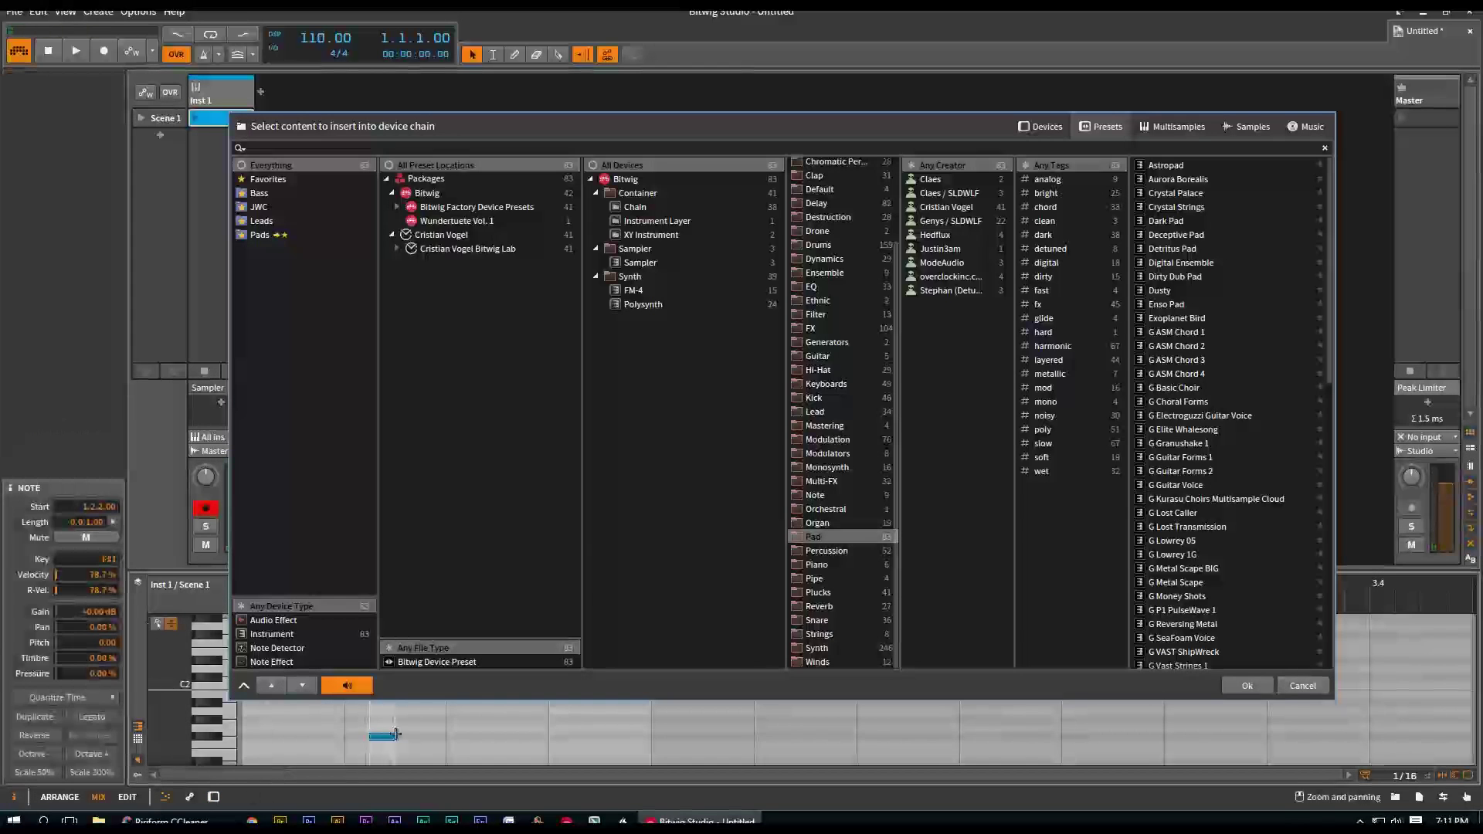
left_click_drag(393, 737, 1415, 778)
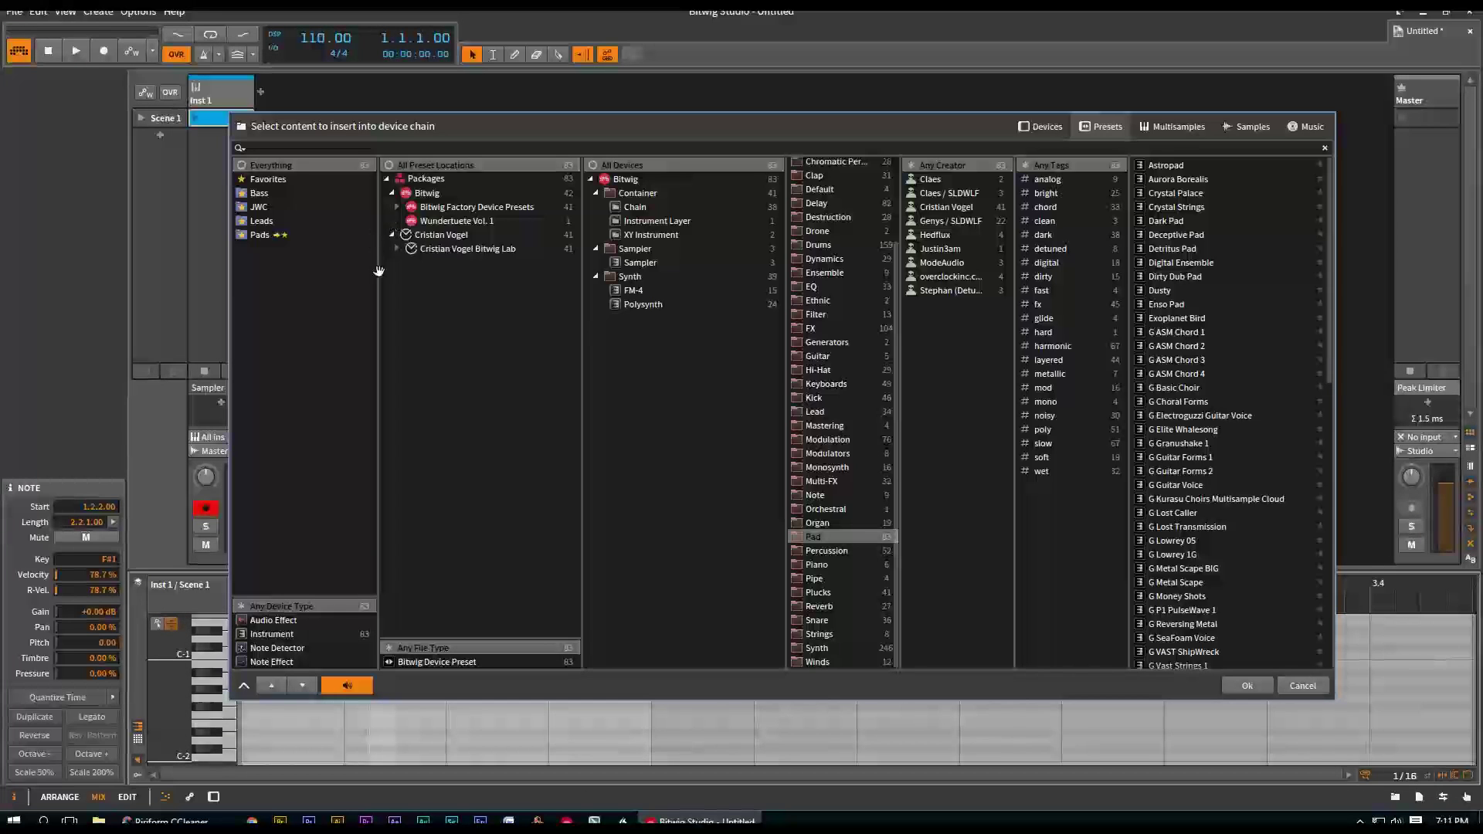
key("space")
left_click(1174, 373)
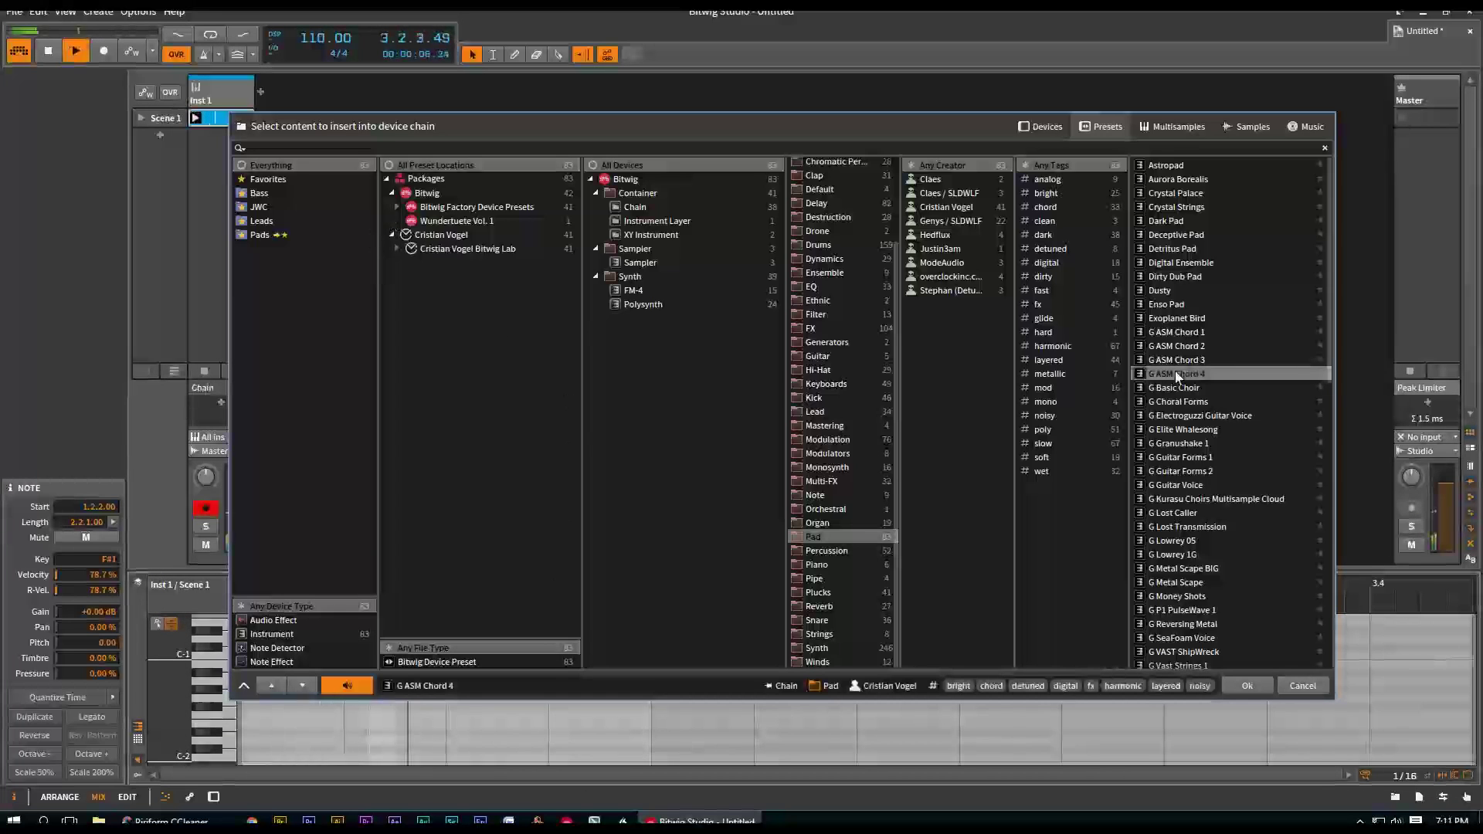
Step: Preview and star the Enso Pad, Dark Pad, Crystal Strings and Aurora Borealis presets
left_click(1166, 306)
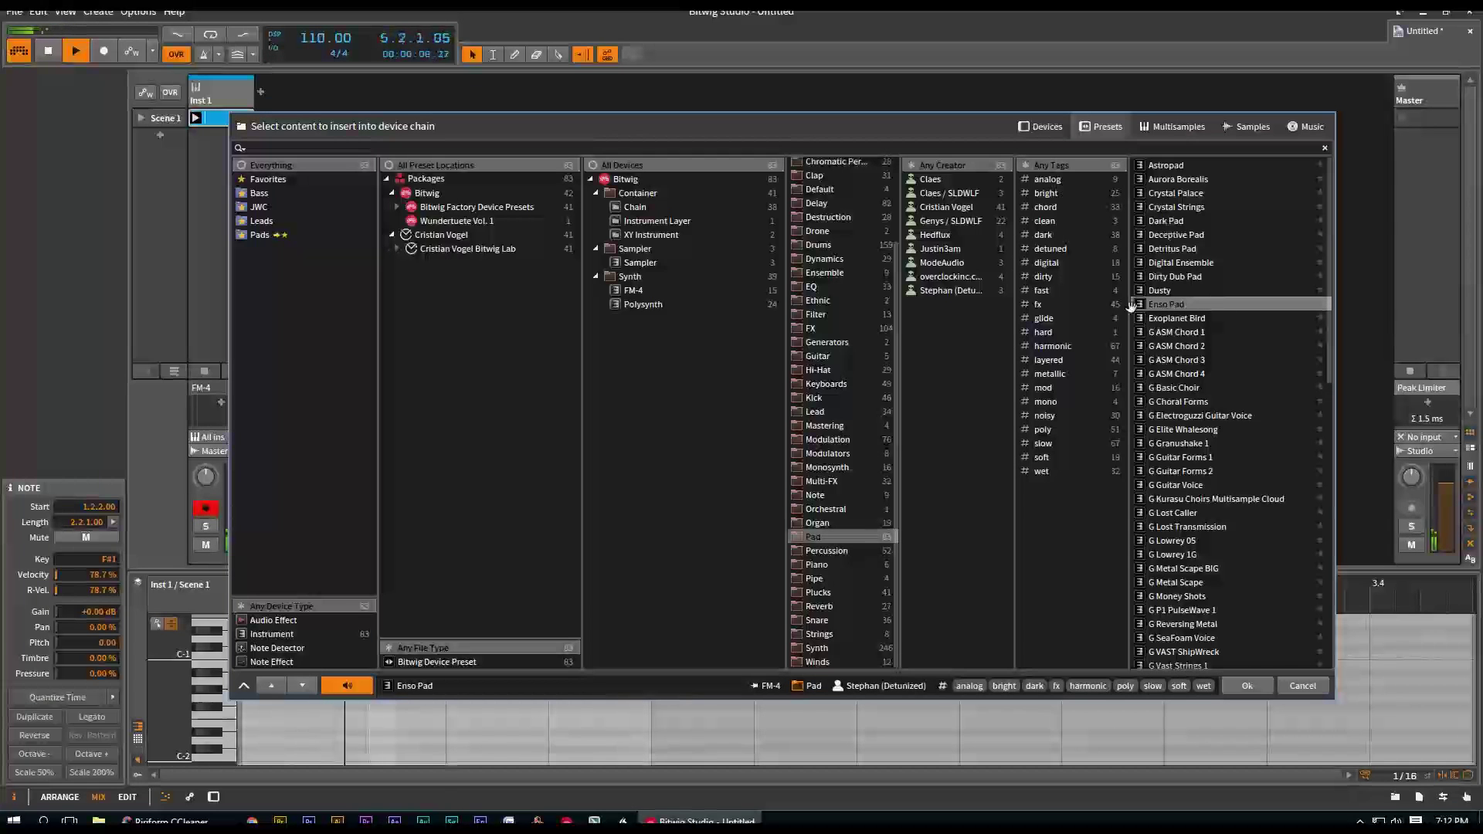
left_click(1320, 303)
left_click(1170, 221)
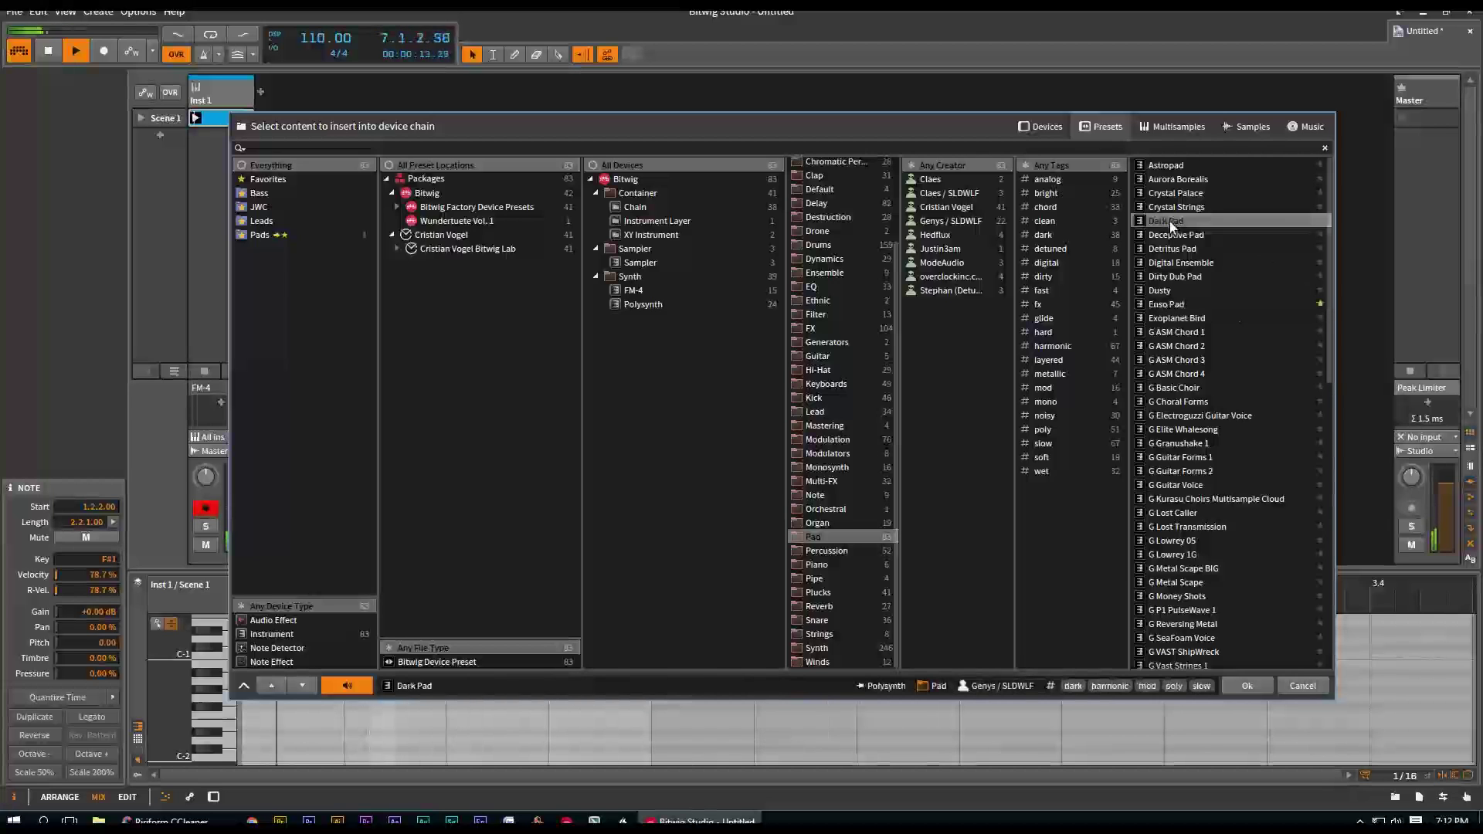
left_click(1320, 221)
left_click(1265, 207)
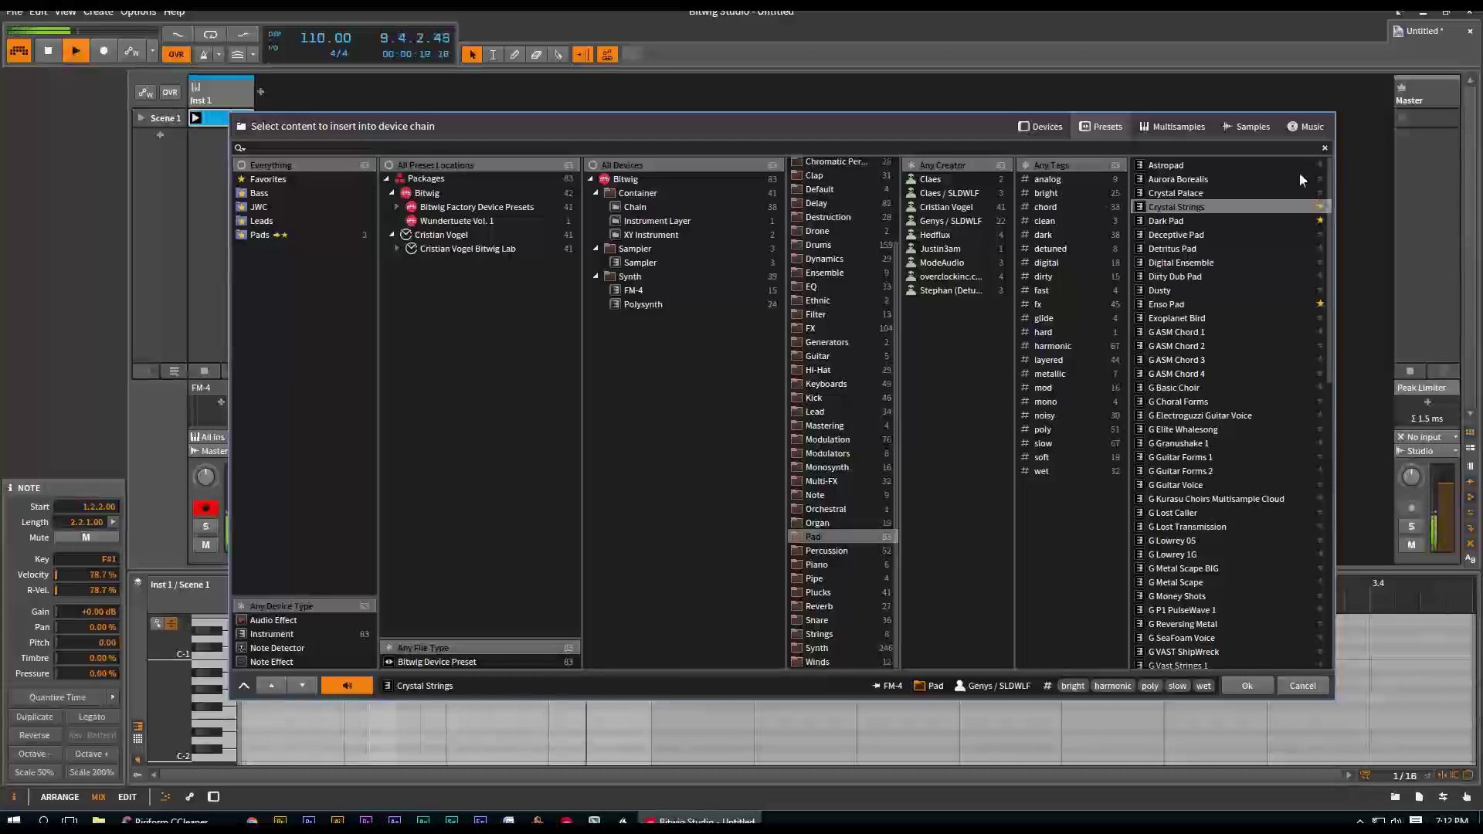
left_click(1197, 180)
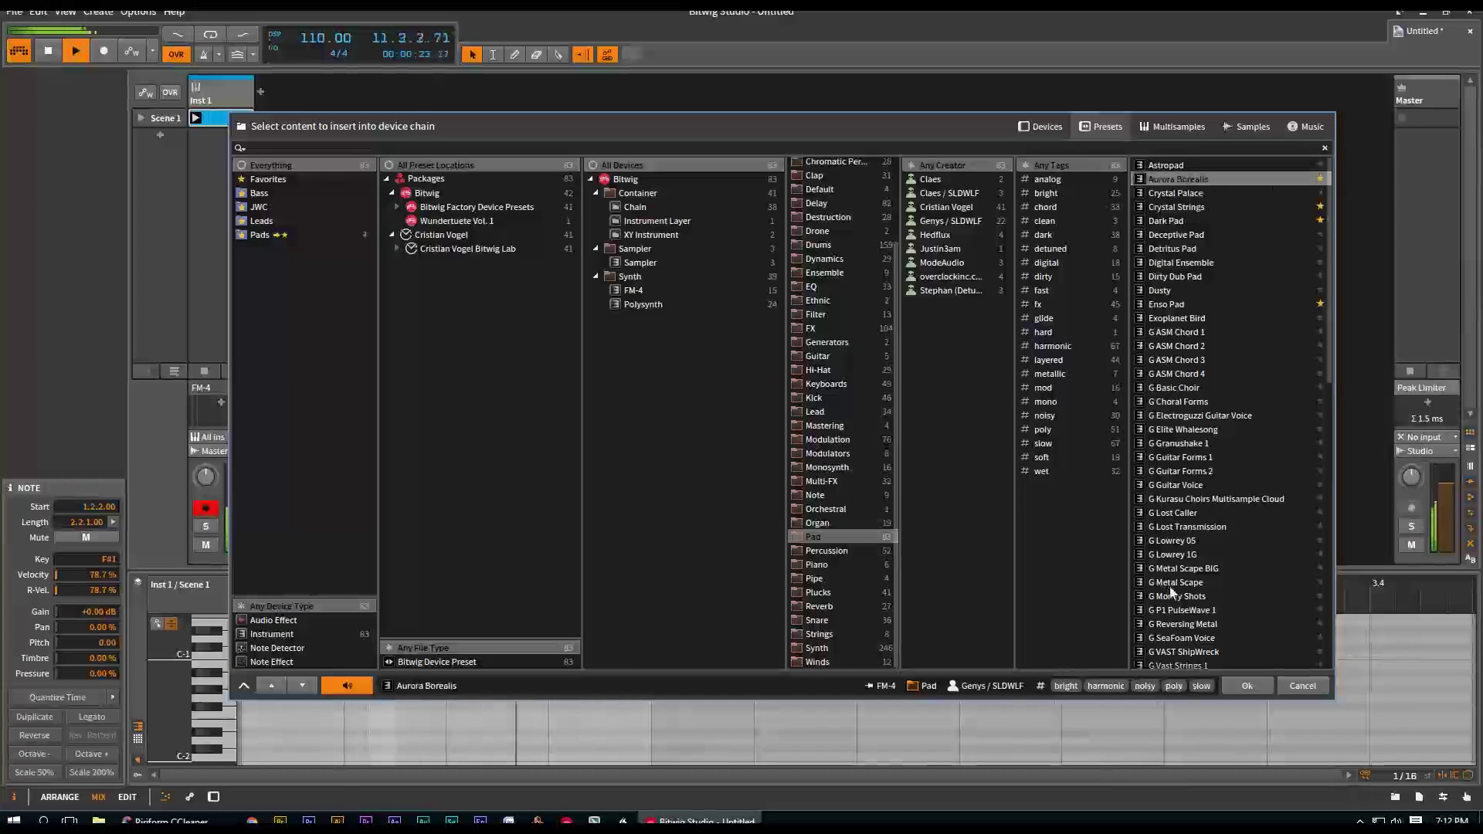
Step: Clear all filters and display the Pads collection's contents
right_click(487, 377)
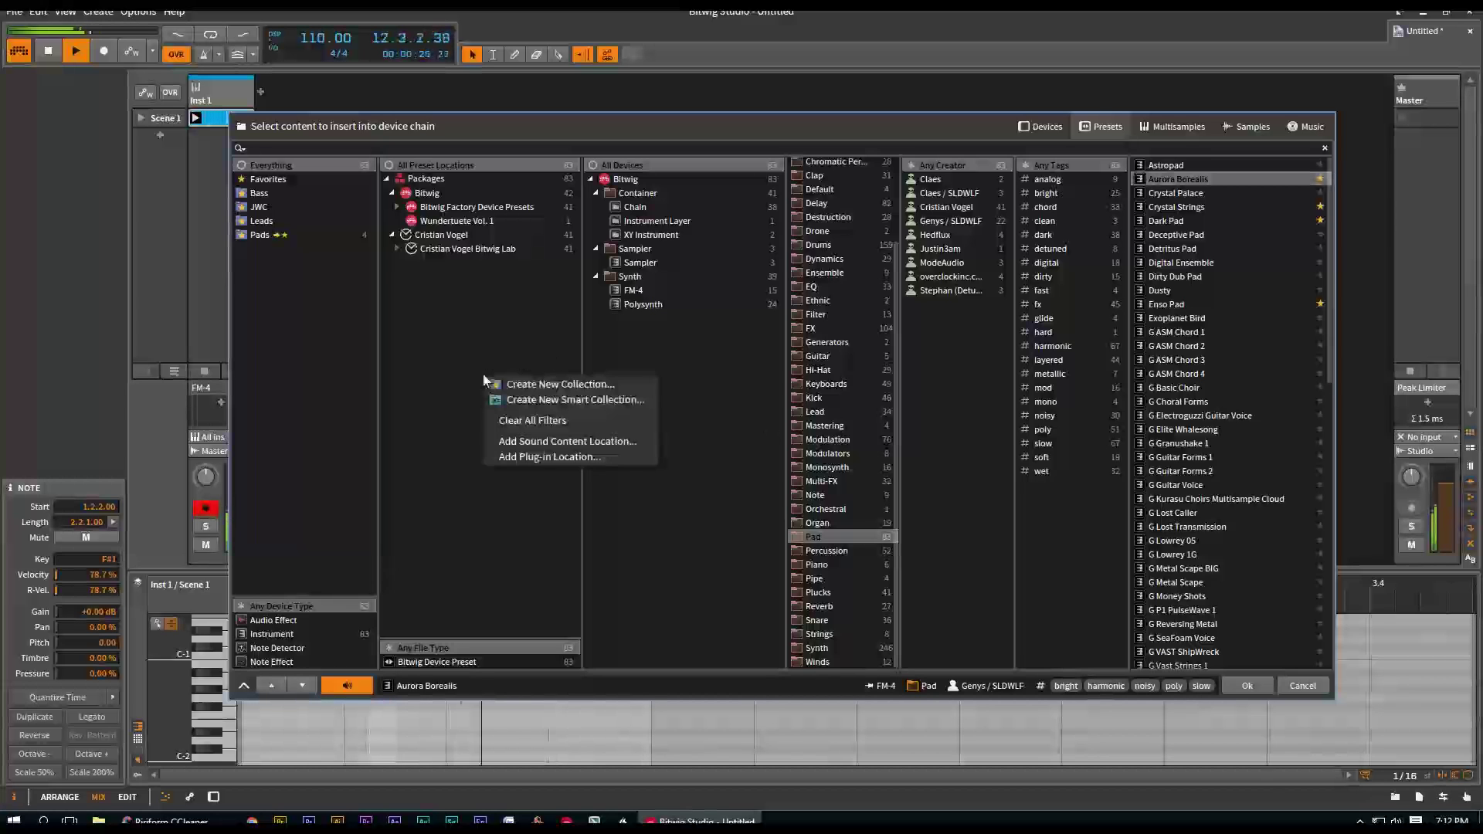
left_click(550, 421)
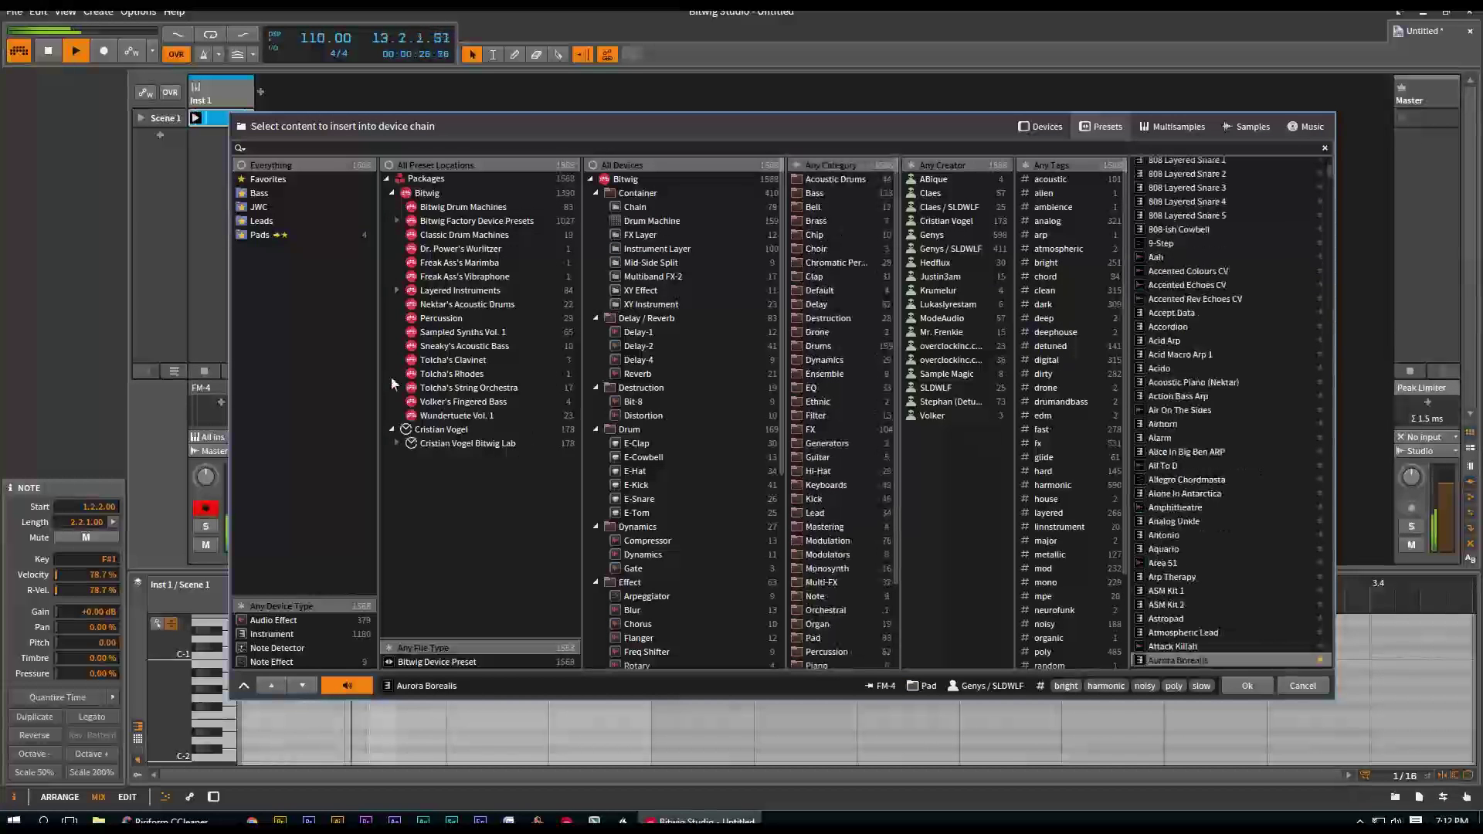
left_click(266, 235)
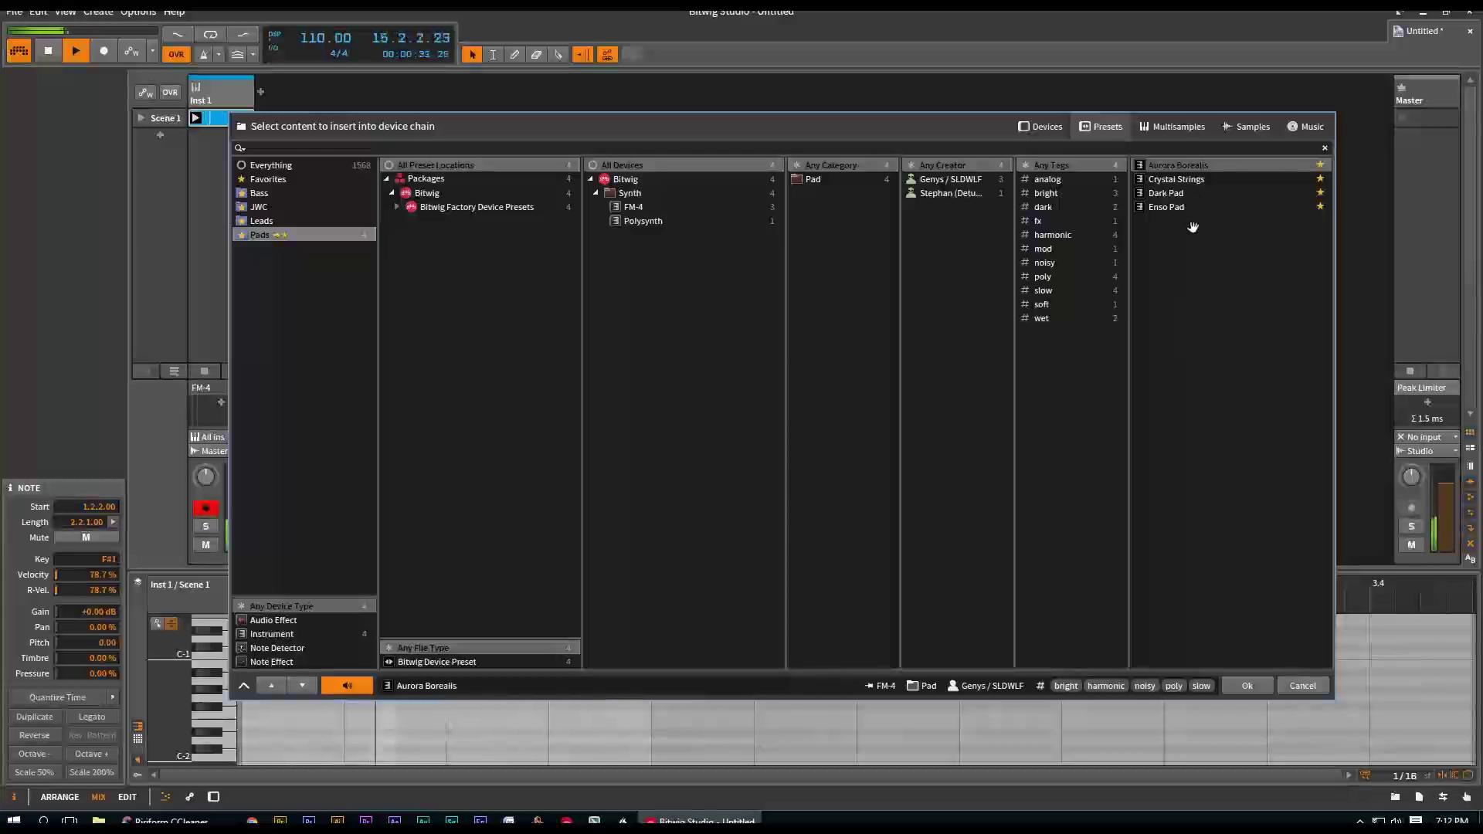
Step: Set Bass as the target preset collection, clear all filters, and filter to the Bass category
left_click(254, 195)
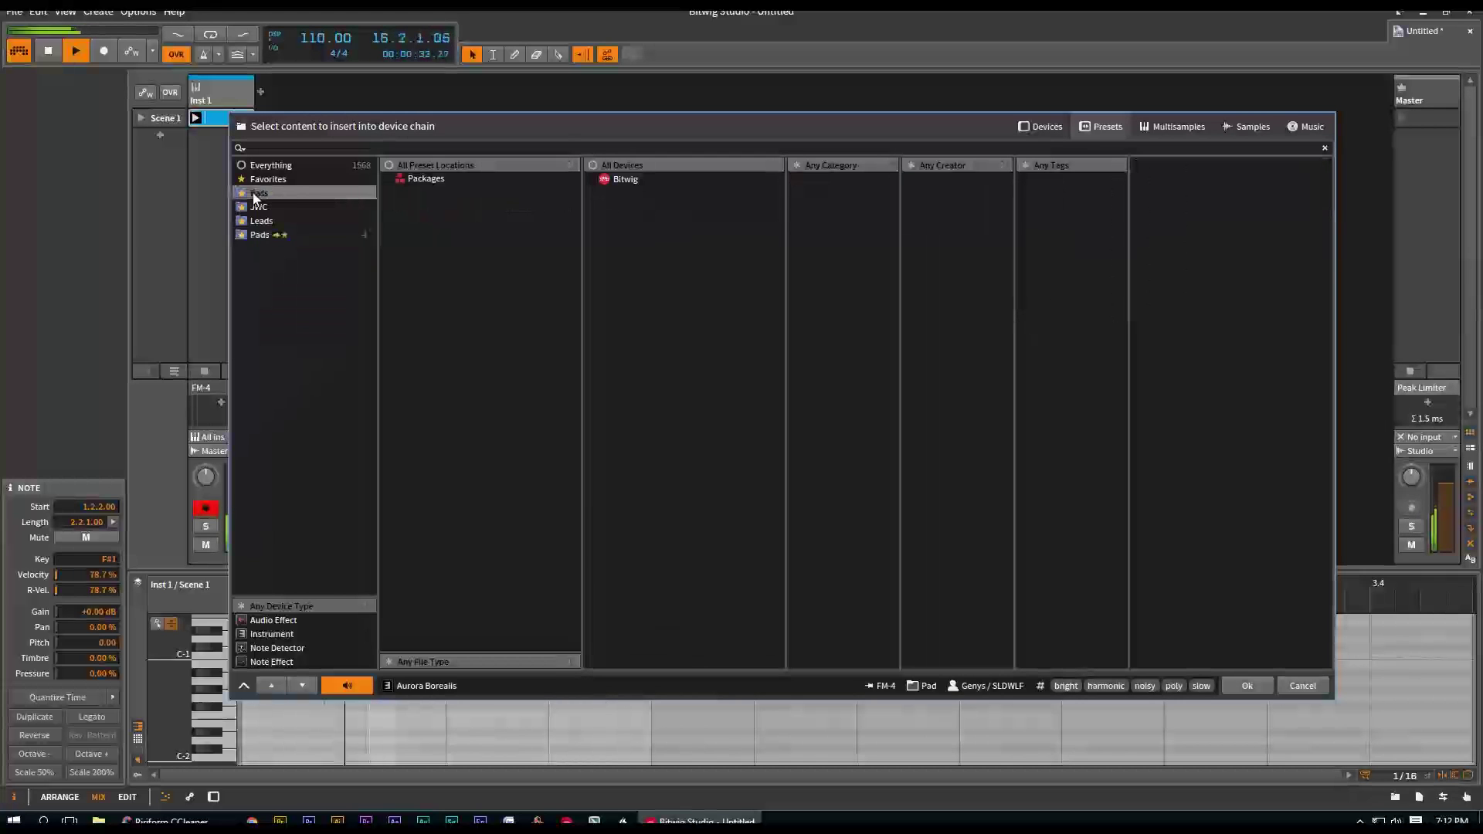
right_click(473, 301)
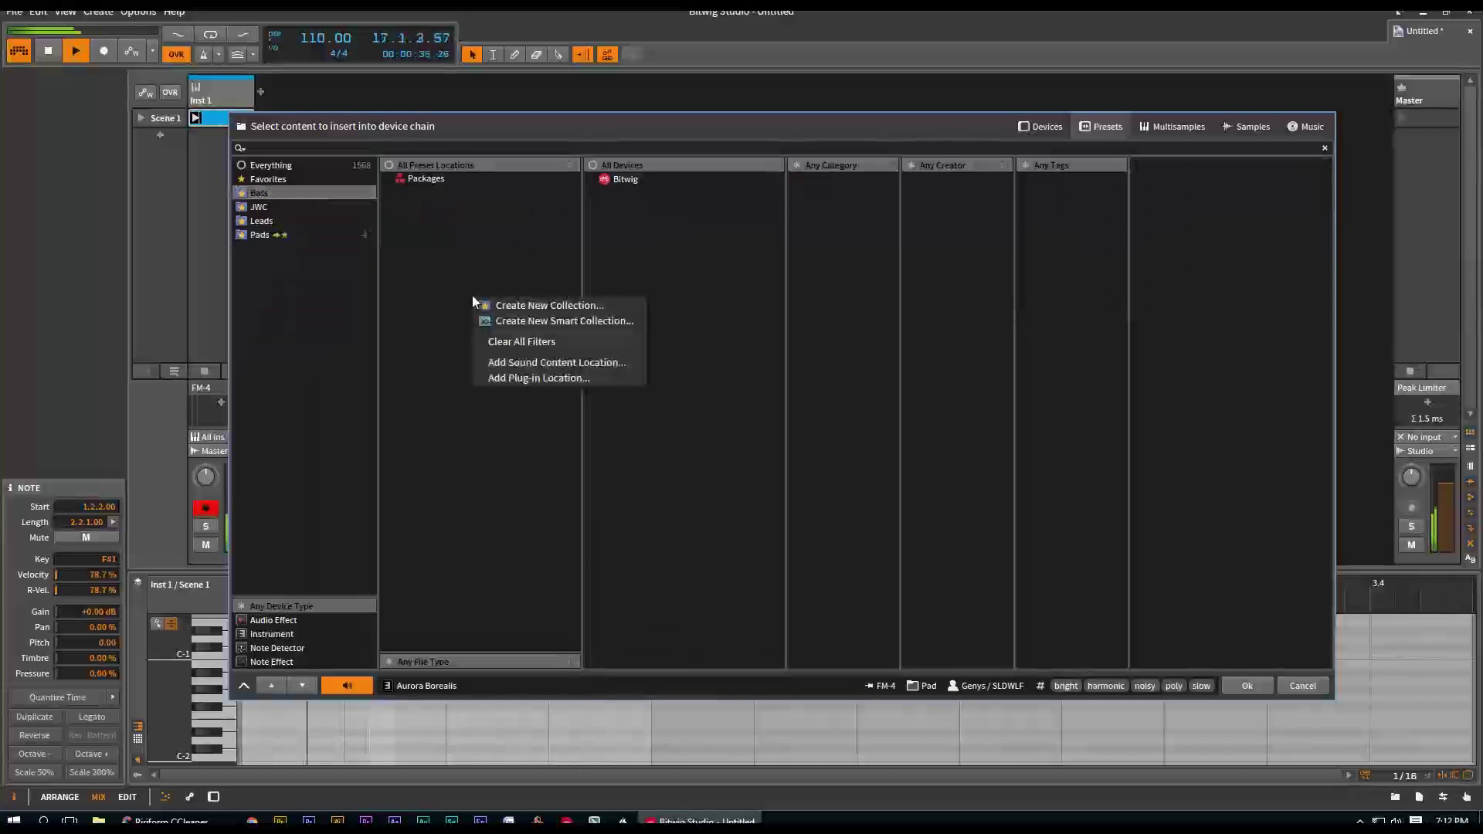
left_click(526, 341)
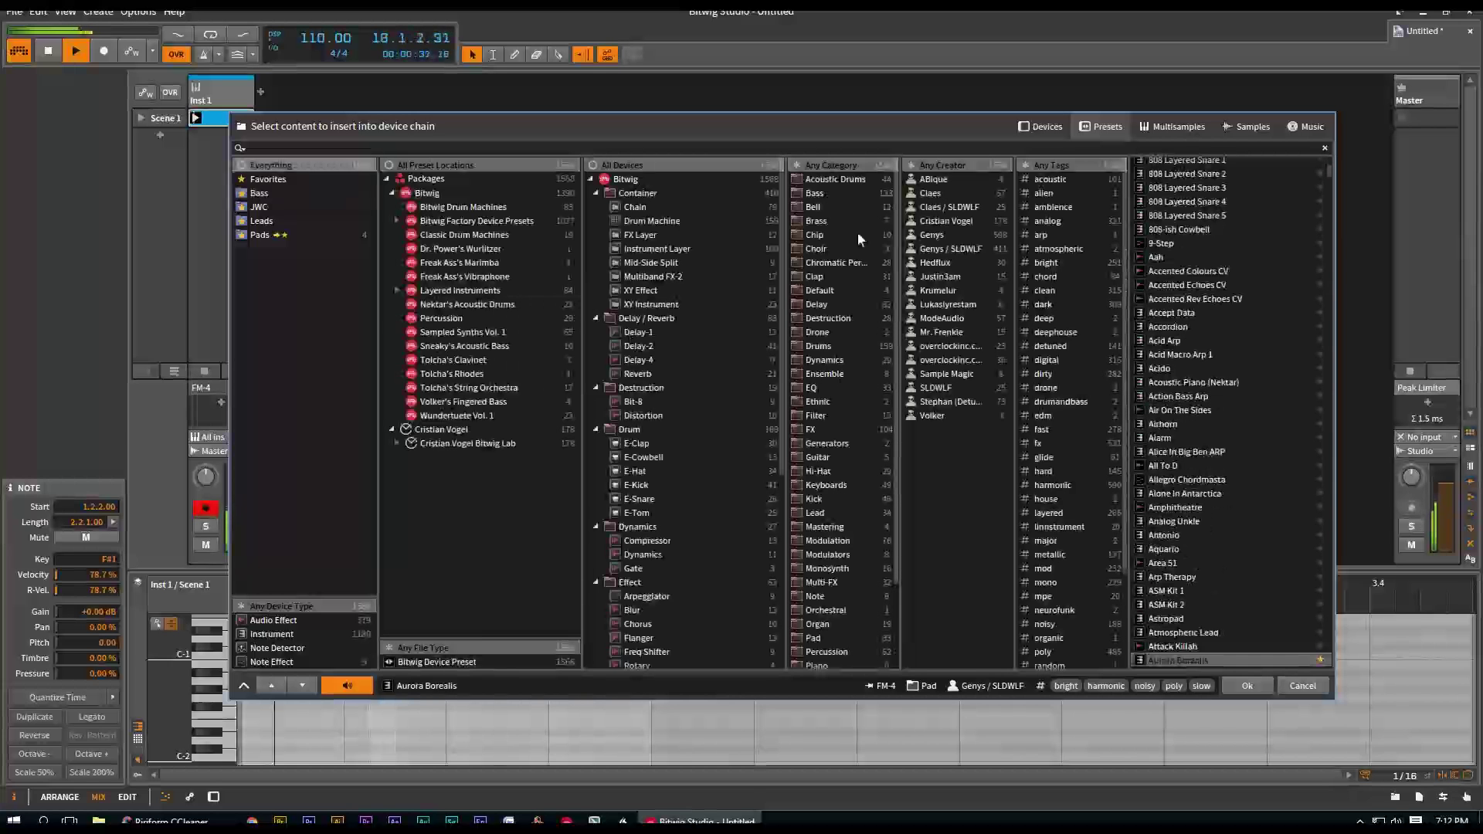
left_click(259, 193)
right_click(268, 193)
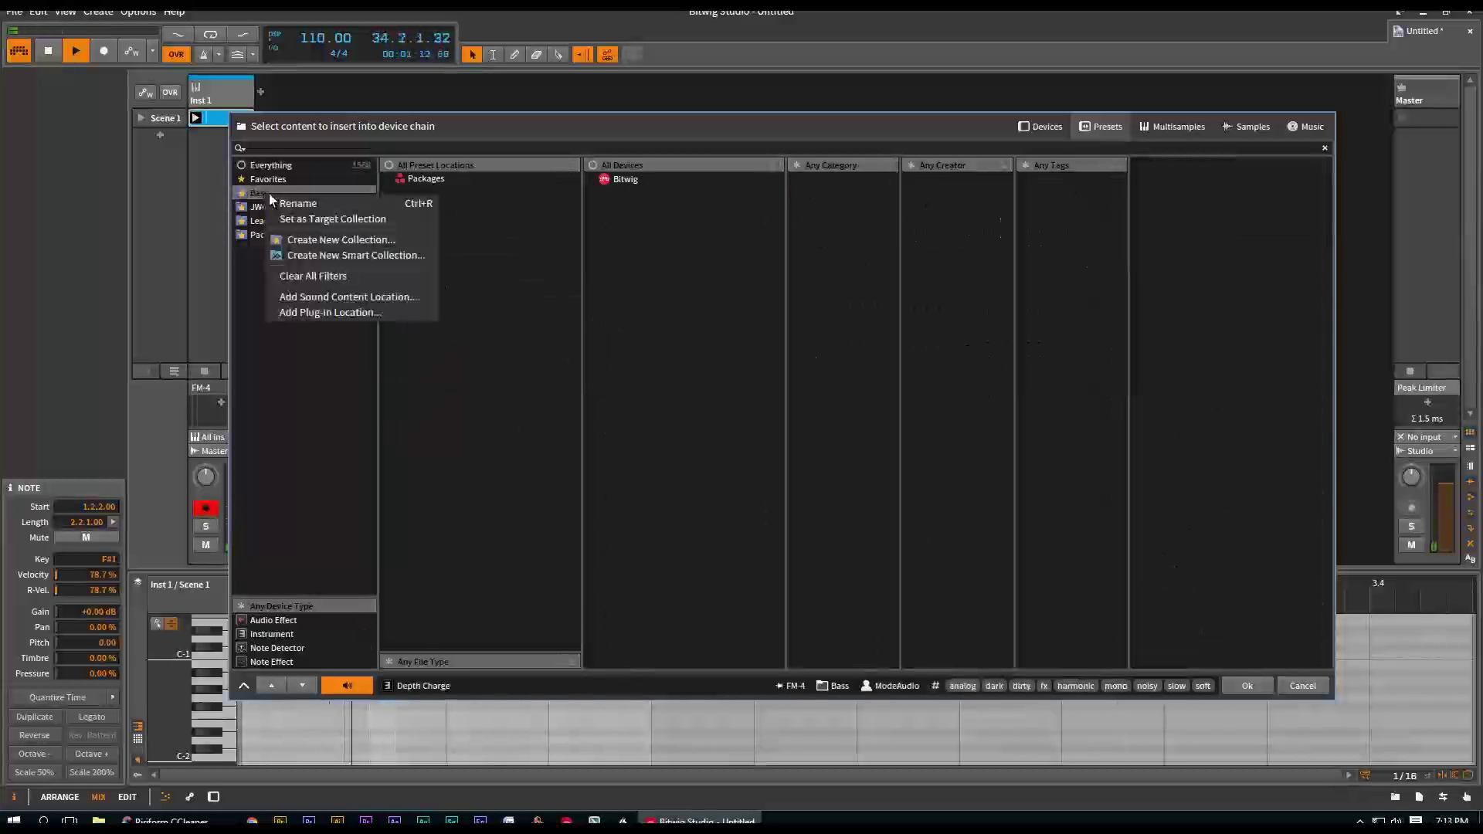
left_click(307, 220)
right_click(310, 285)
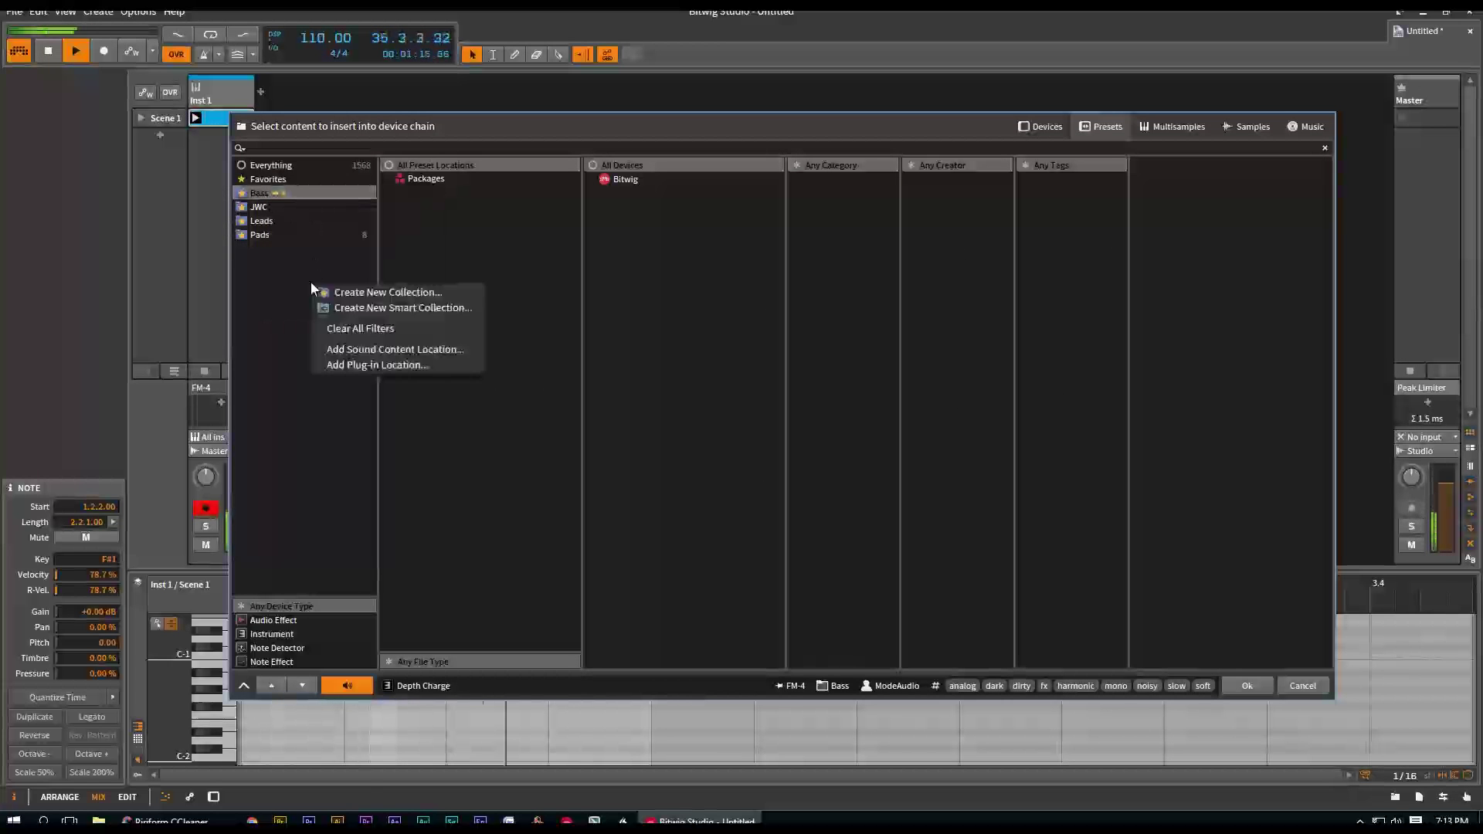
left_click(361, 328)
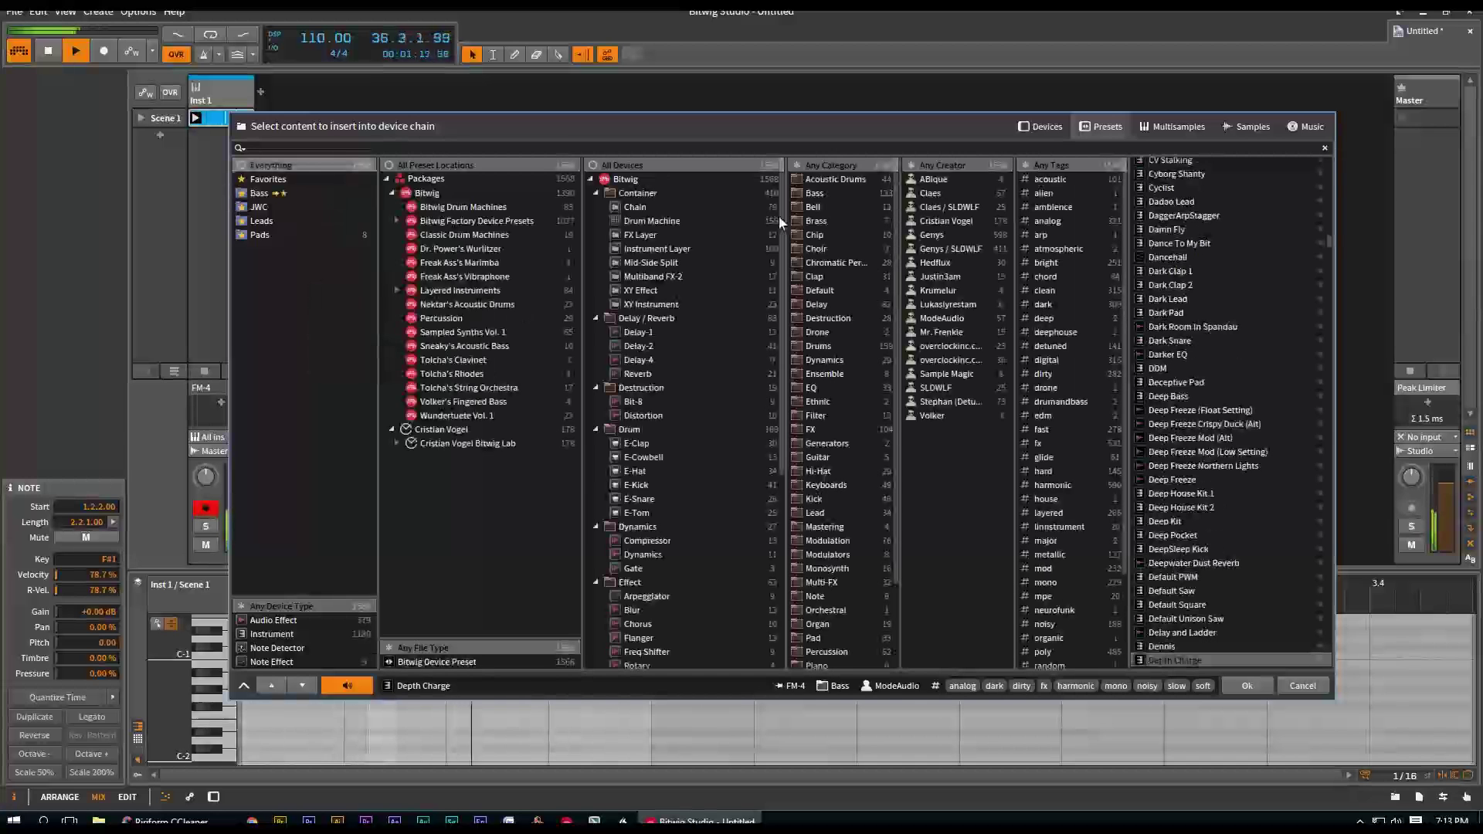
left_click(814, 193)
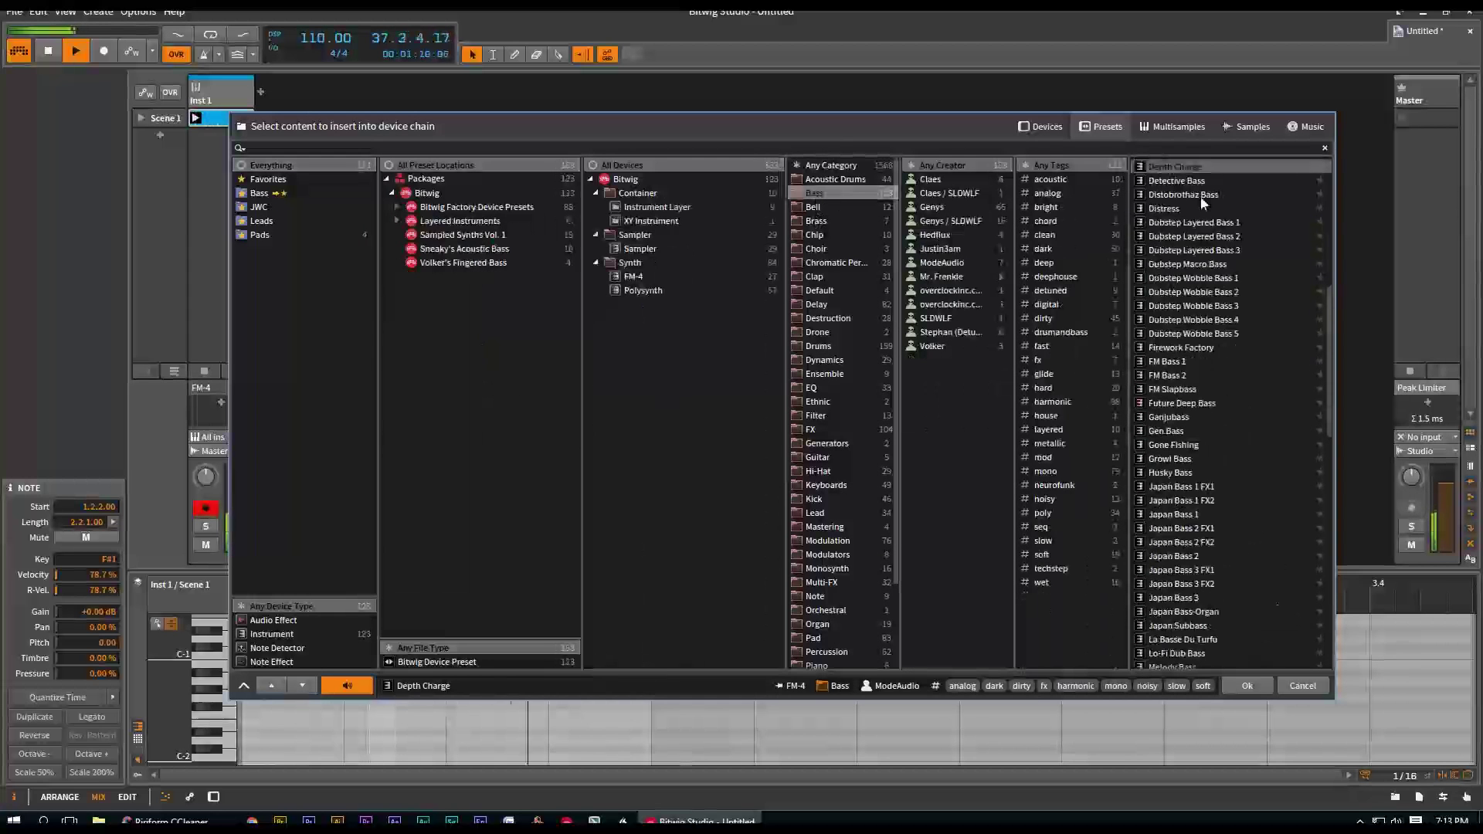
Step: Star the Dubstep Layered Bass 1 and Bassline 2 presets
left_click(1319, 222)
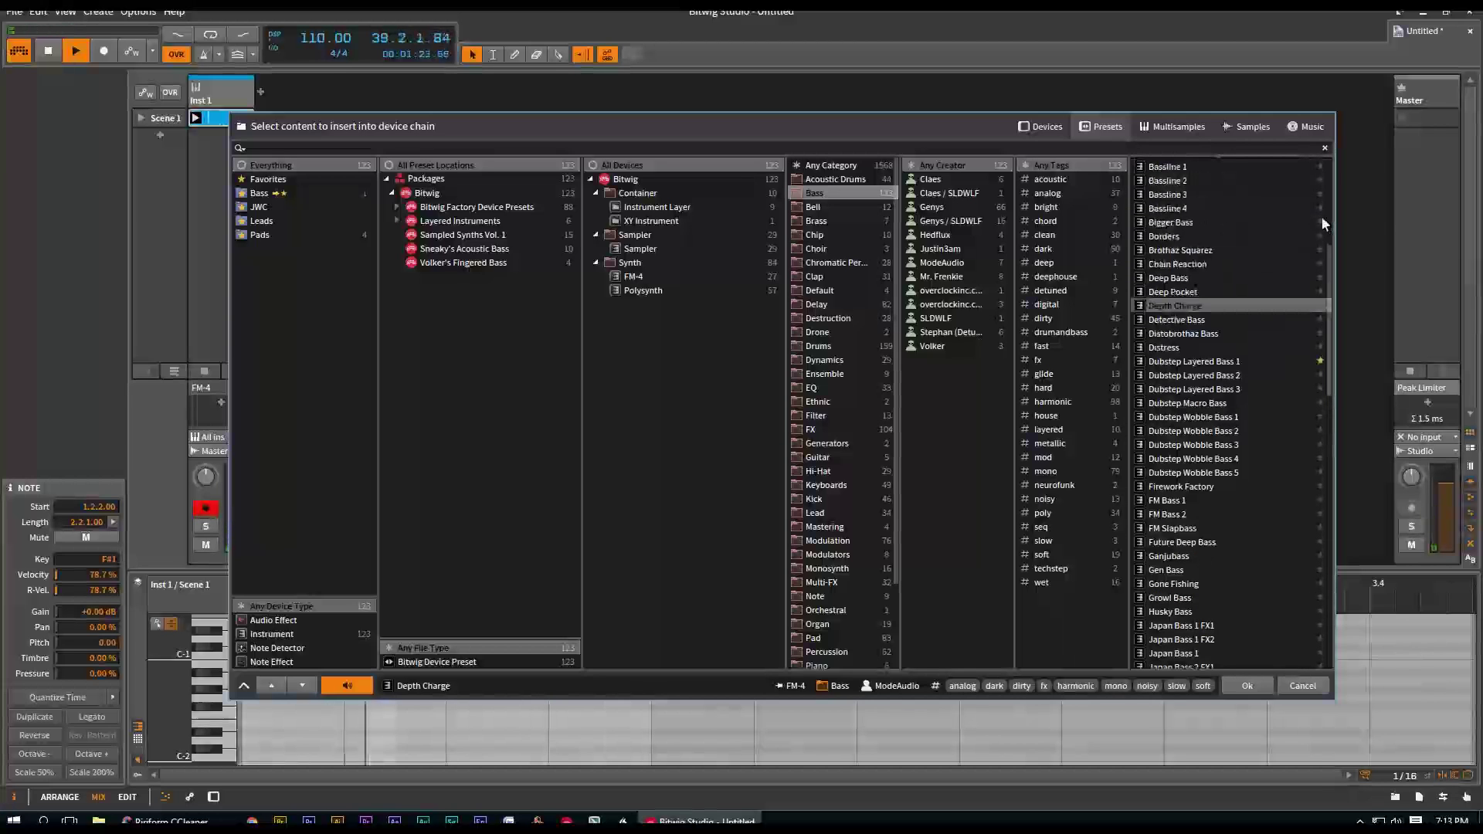
left_click(1177, 181)
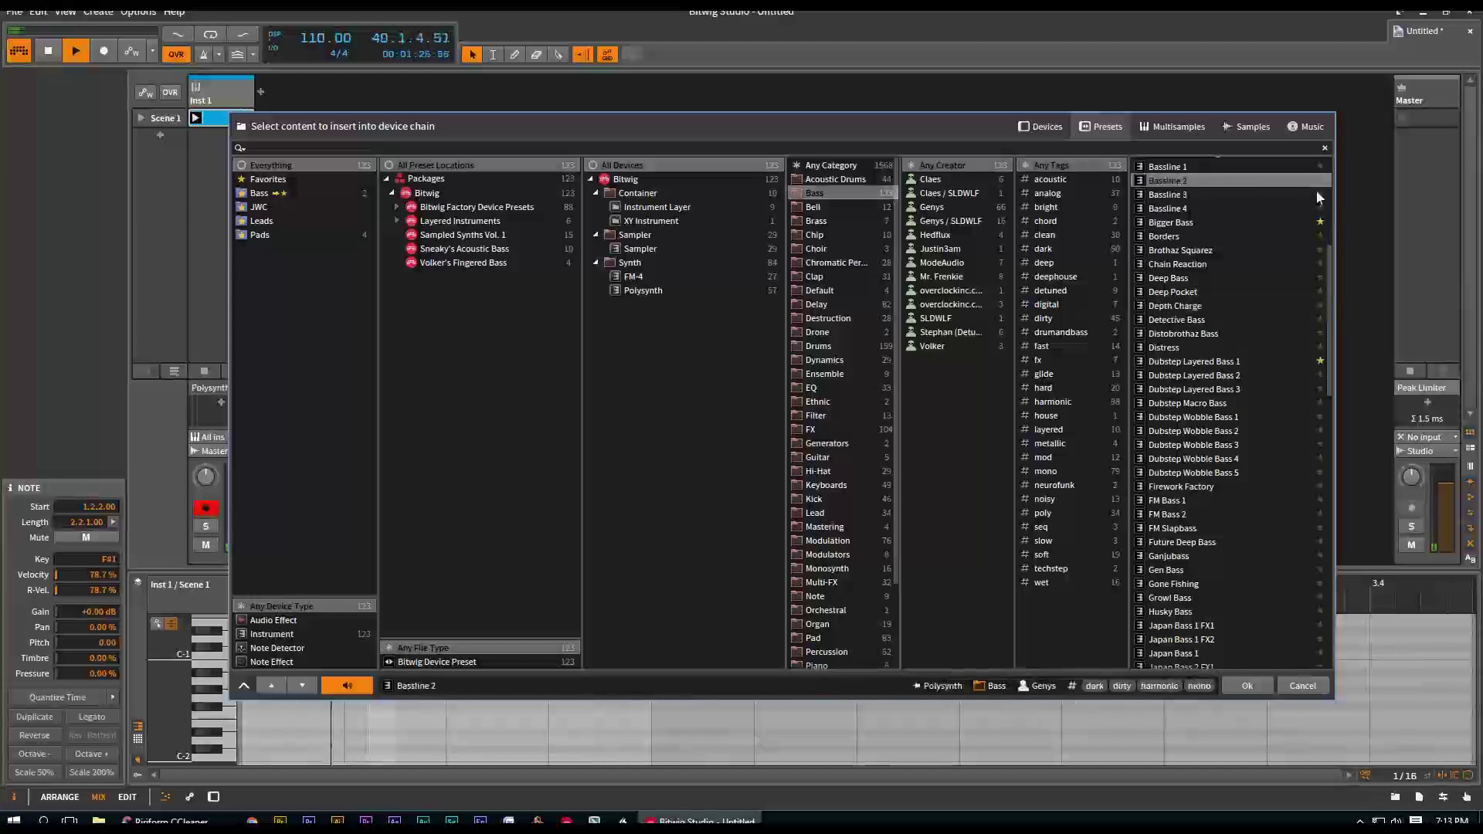
left_click(1321, 179)
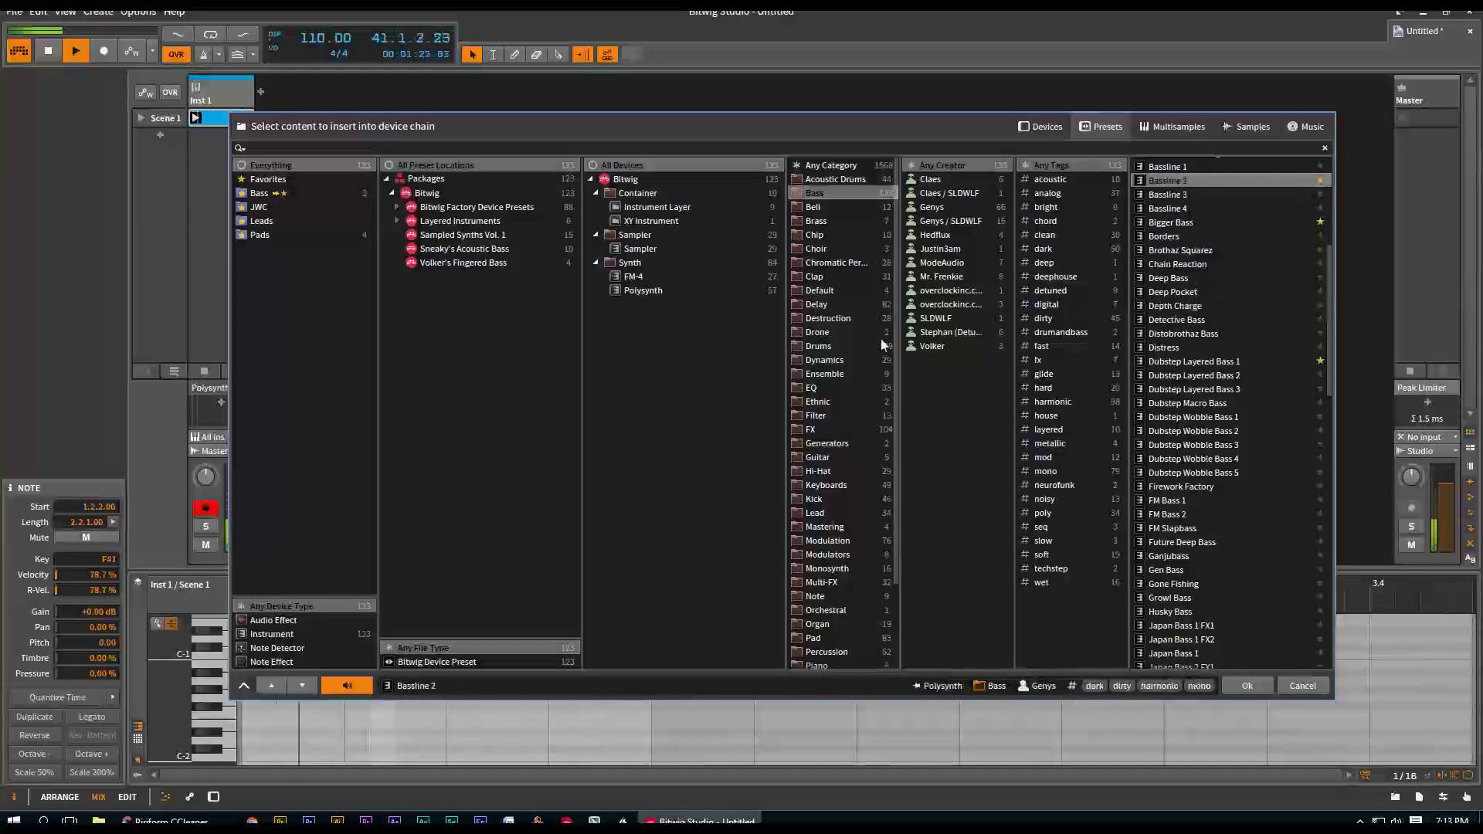
Step: Clear all filters, view the Bass collection, then switch the browser to devices
right_click(481, 415)
left_click(559, 461)
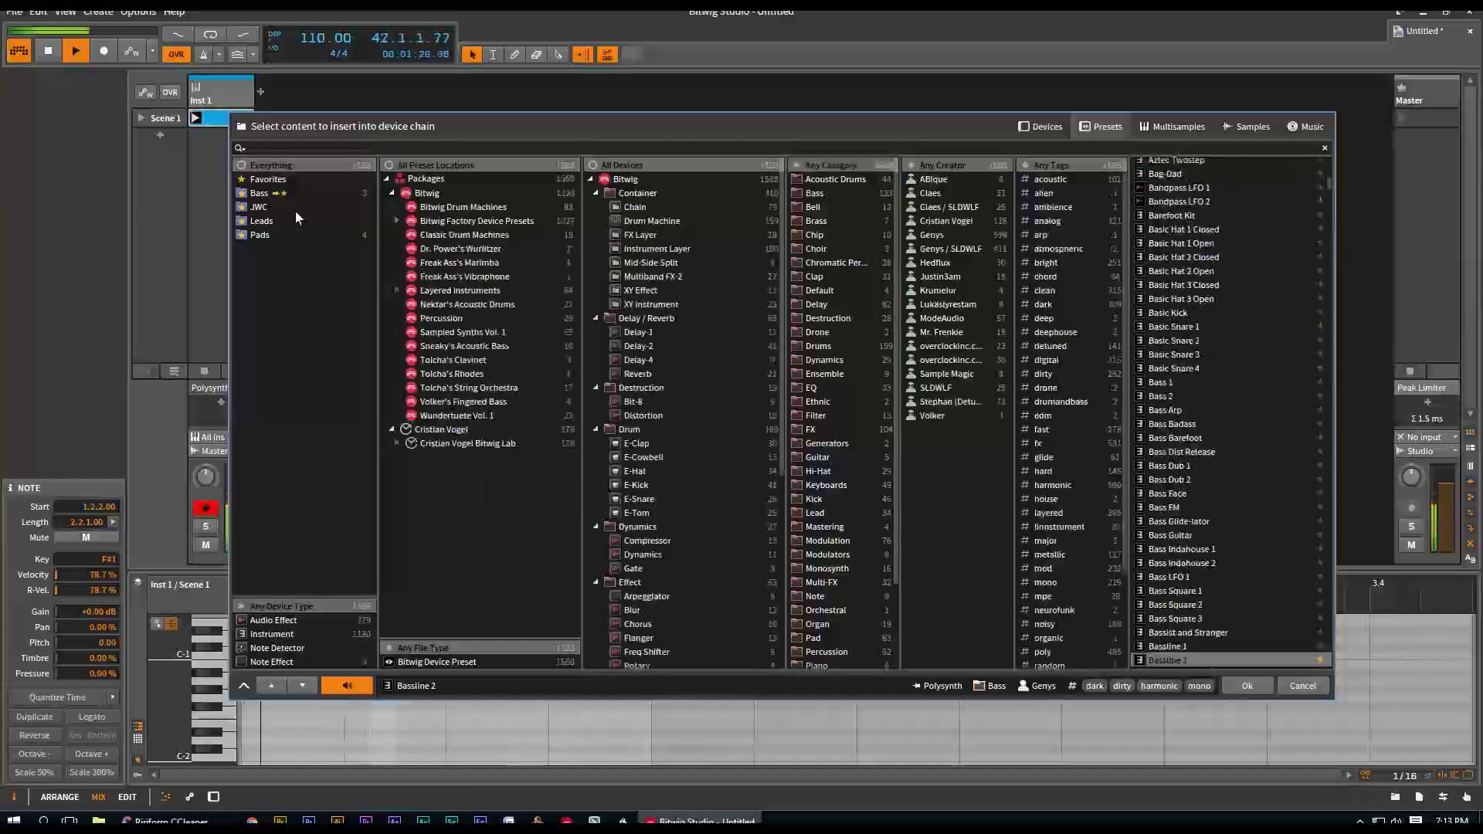
left_click(285, 193)
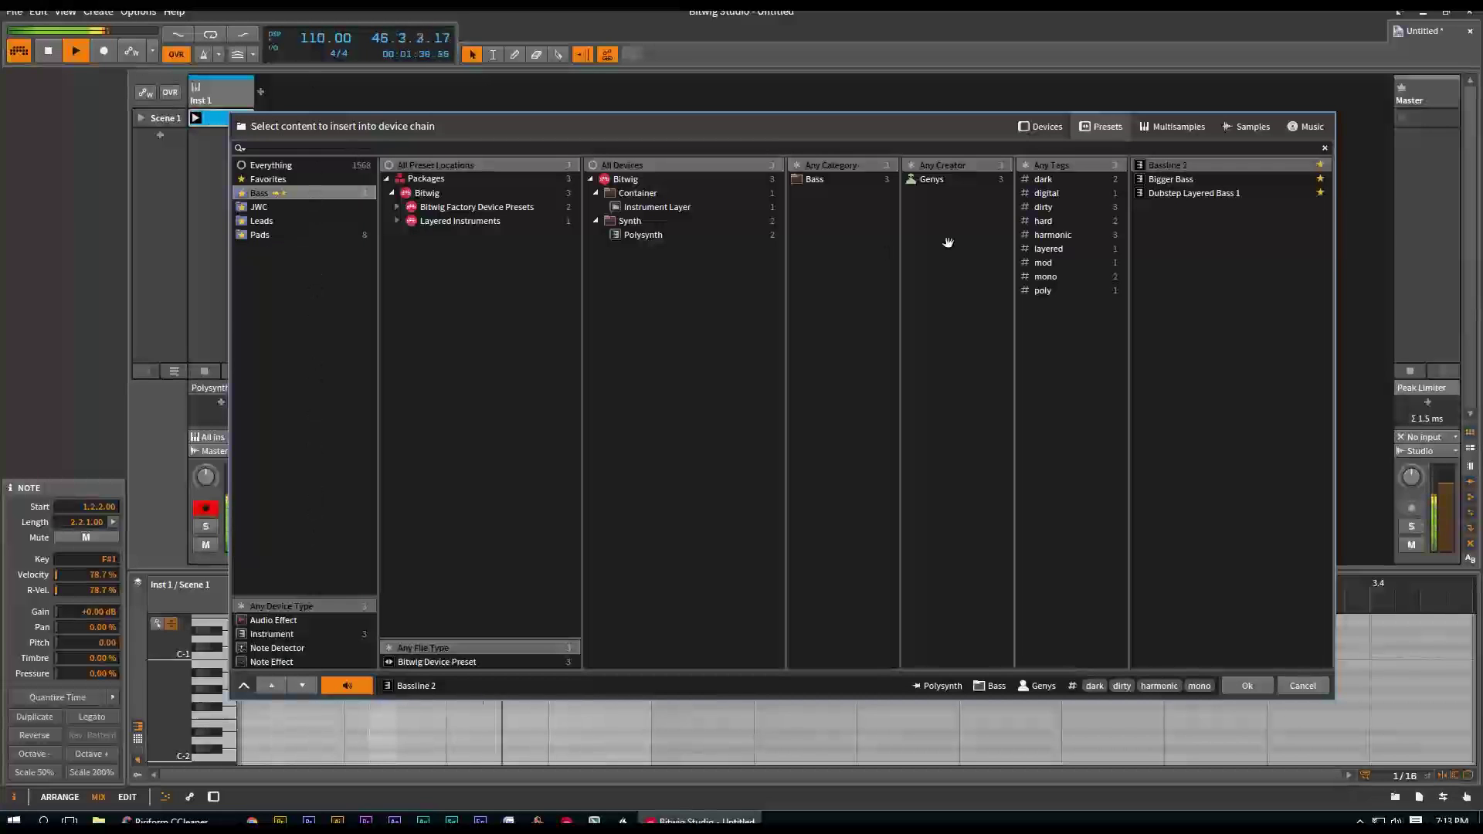
left_click(1038, 127)
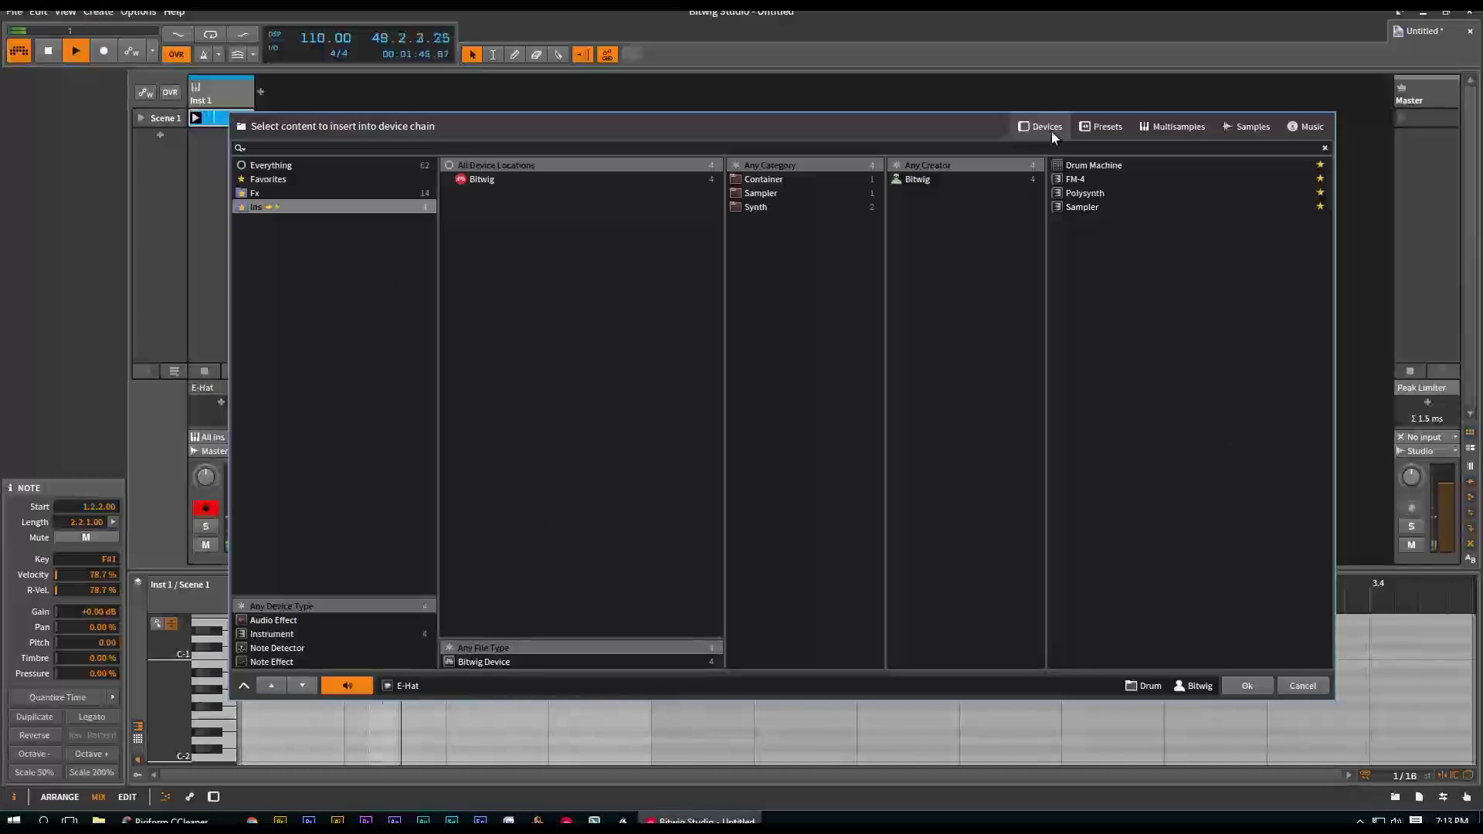
left_click(1102, 127)
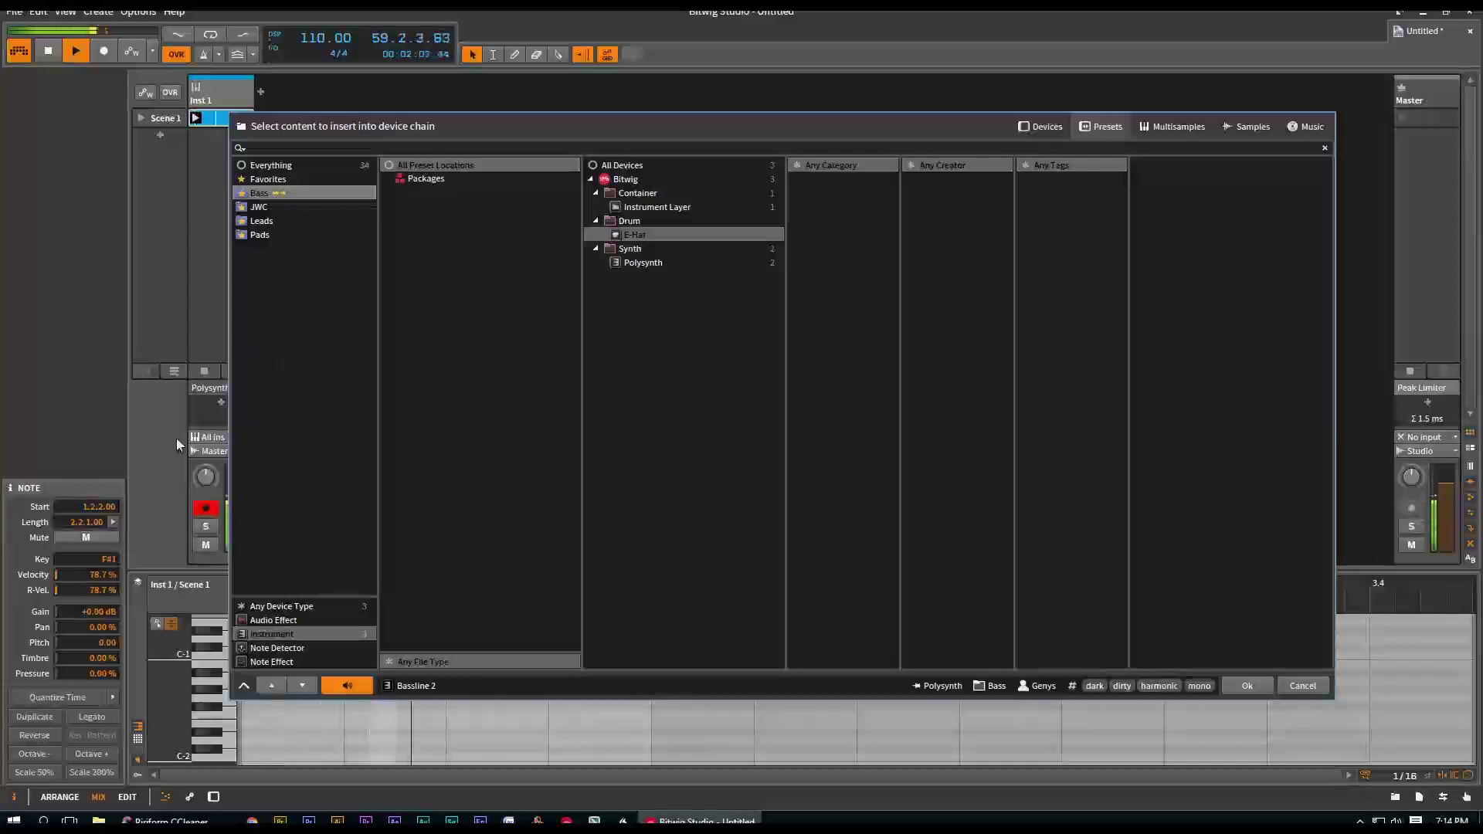
left_click(1182, 127)
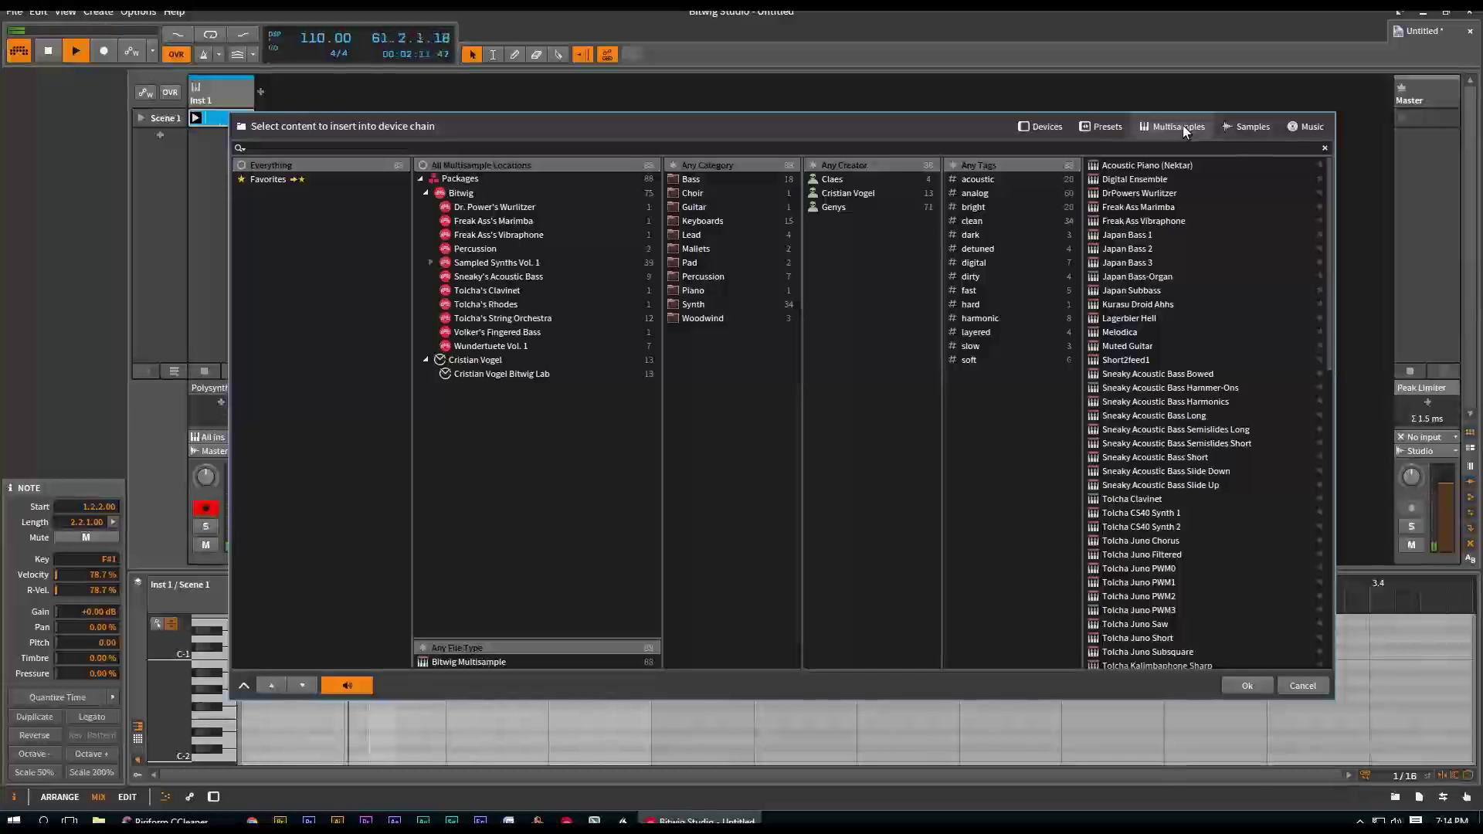
left_click(1259, 122)
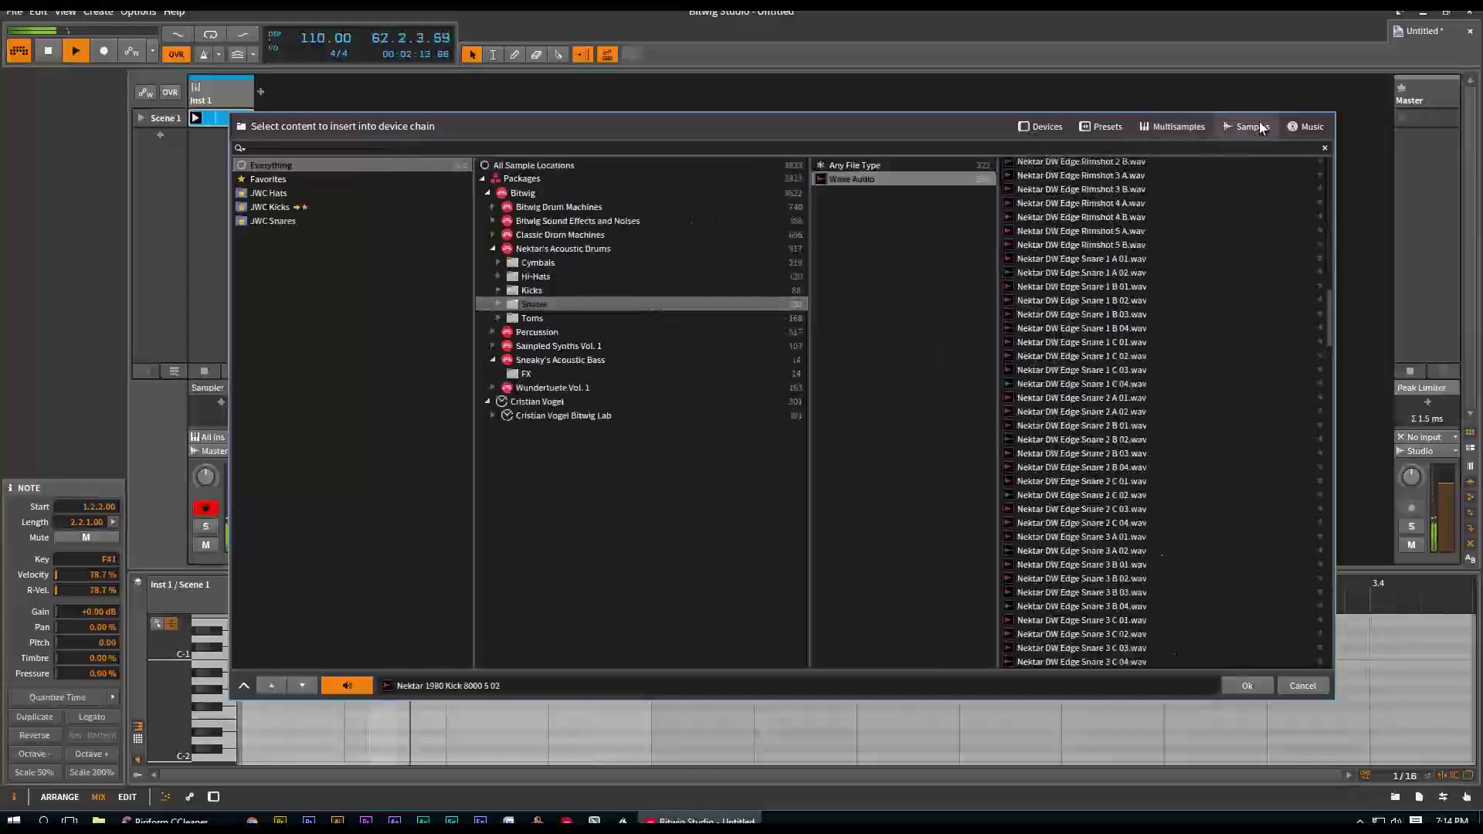
left_click(1305, 128)
left_click(1046, 126)
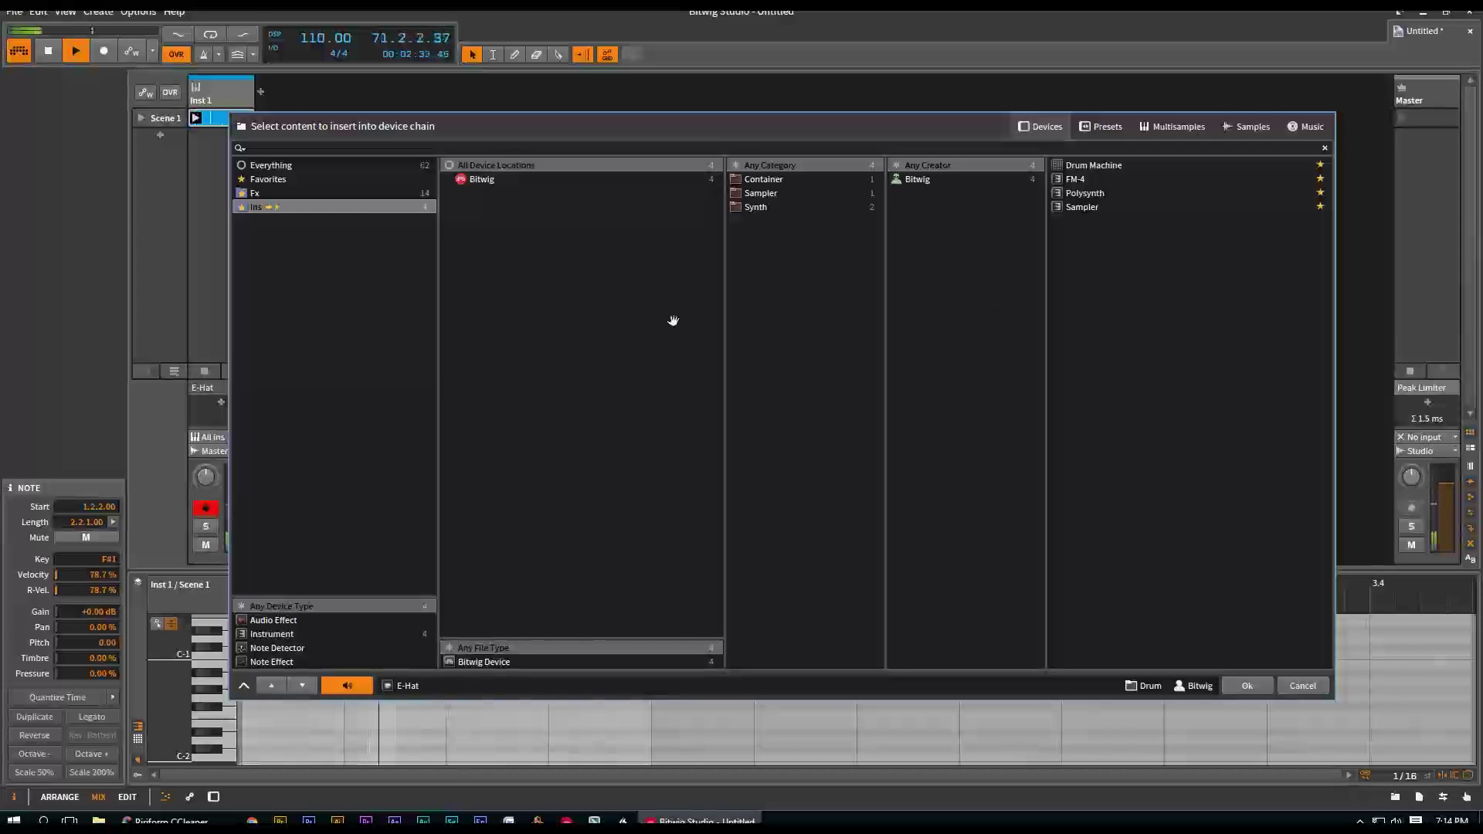
Step: Clear all device filters, then filter devices to Note Detector type and Modulator category
right_click(596, 316)
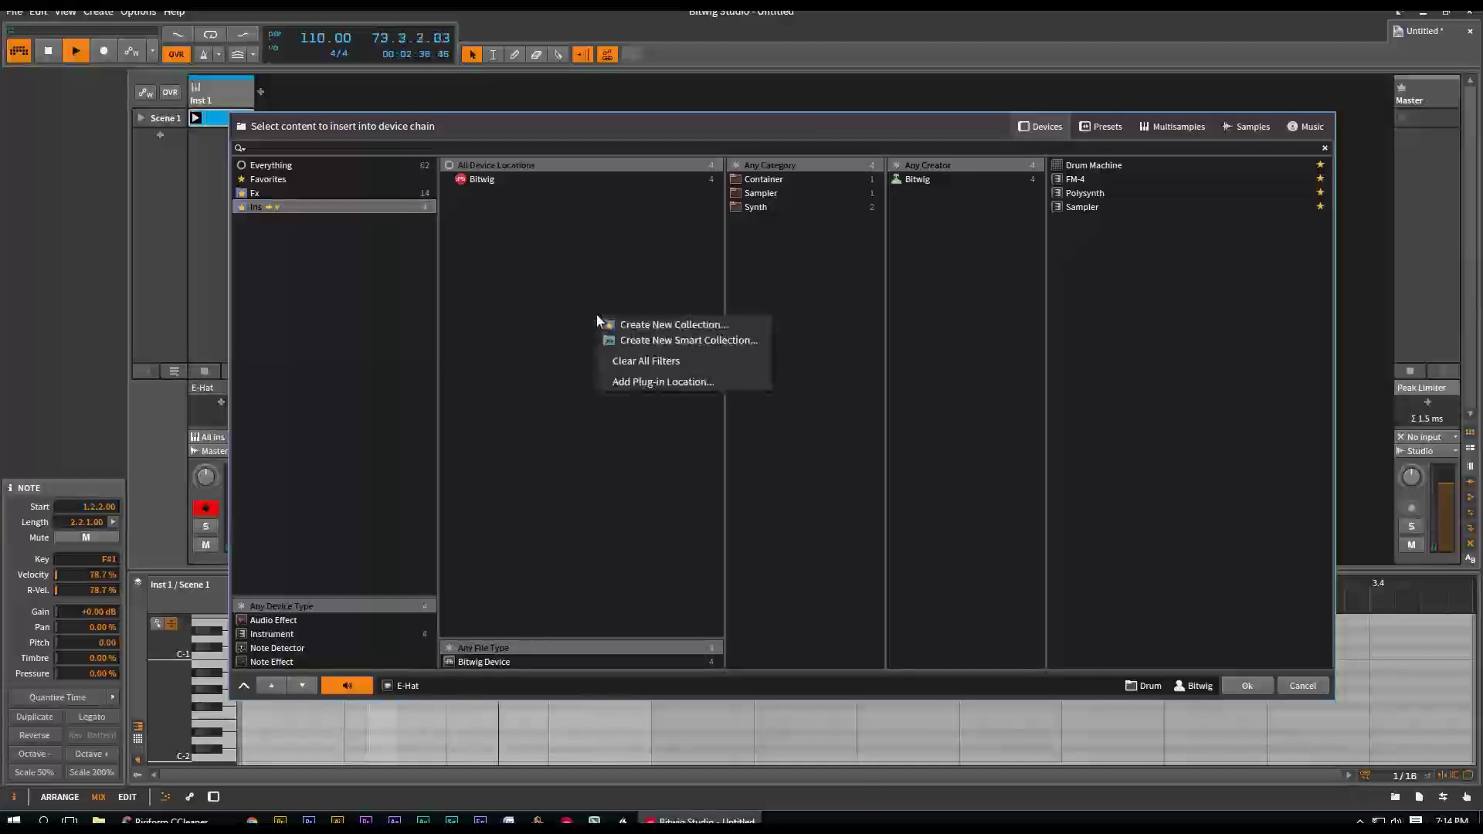
left_click(647, 367)
right_click(577, 349)
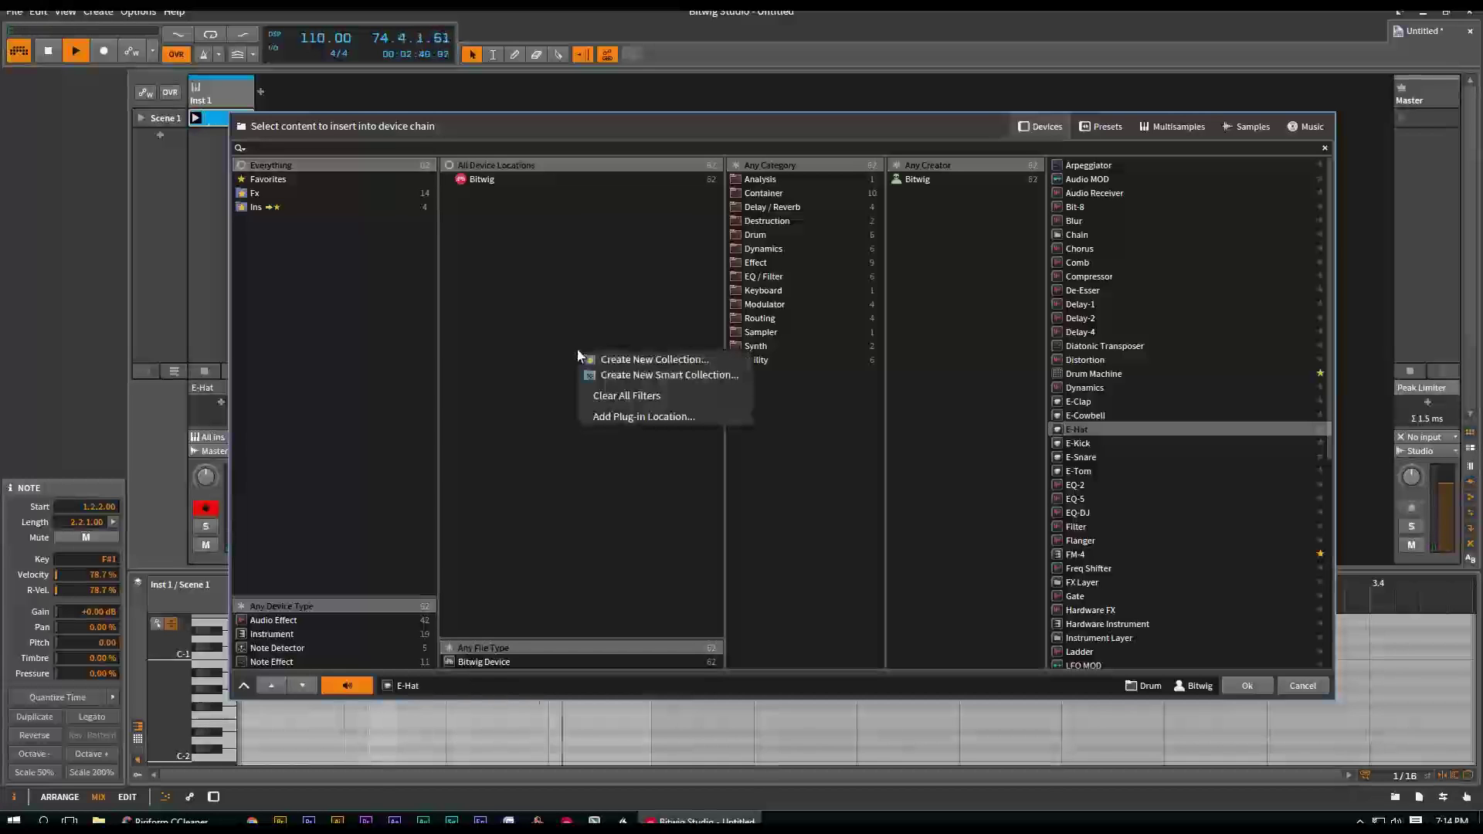
left_click(633, 394)
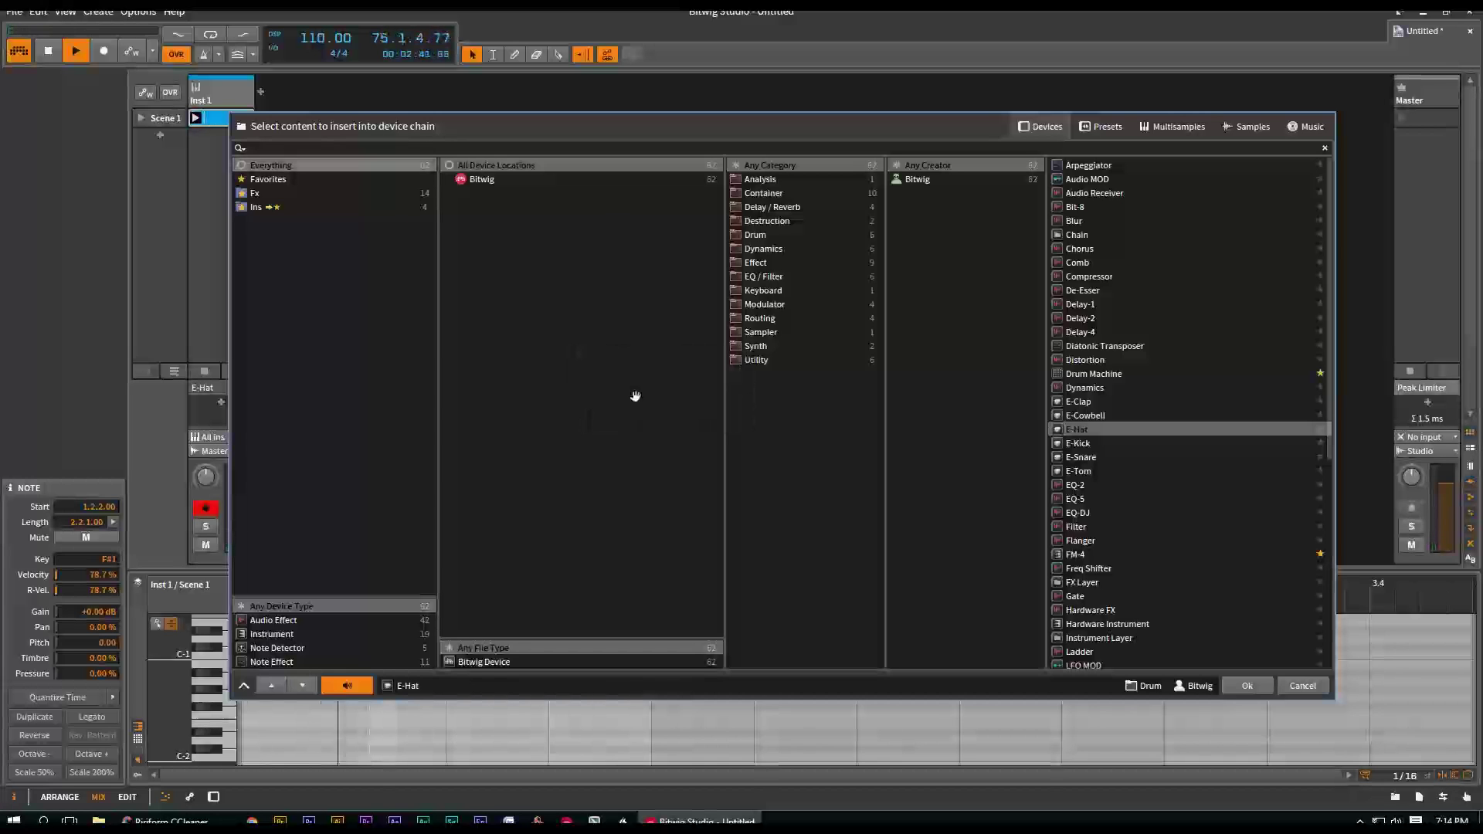
left_click(270, 647)
left_click(764, 194)
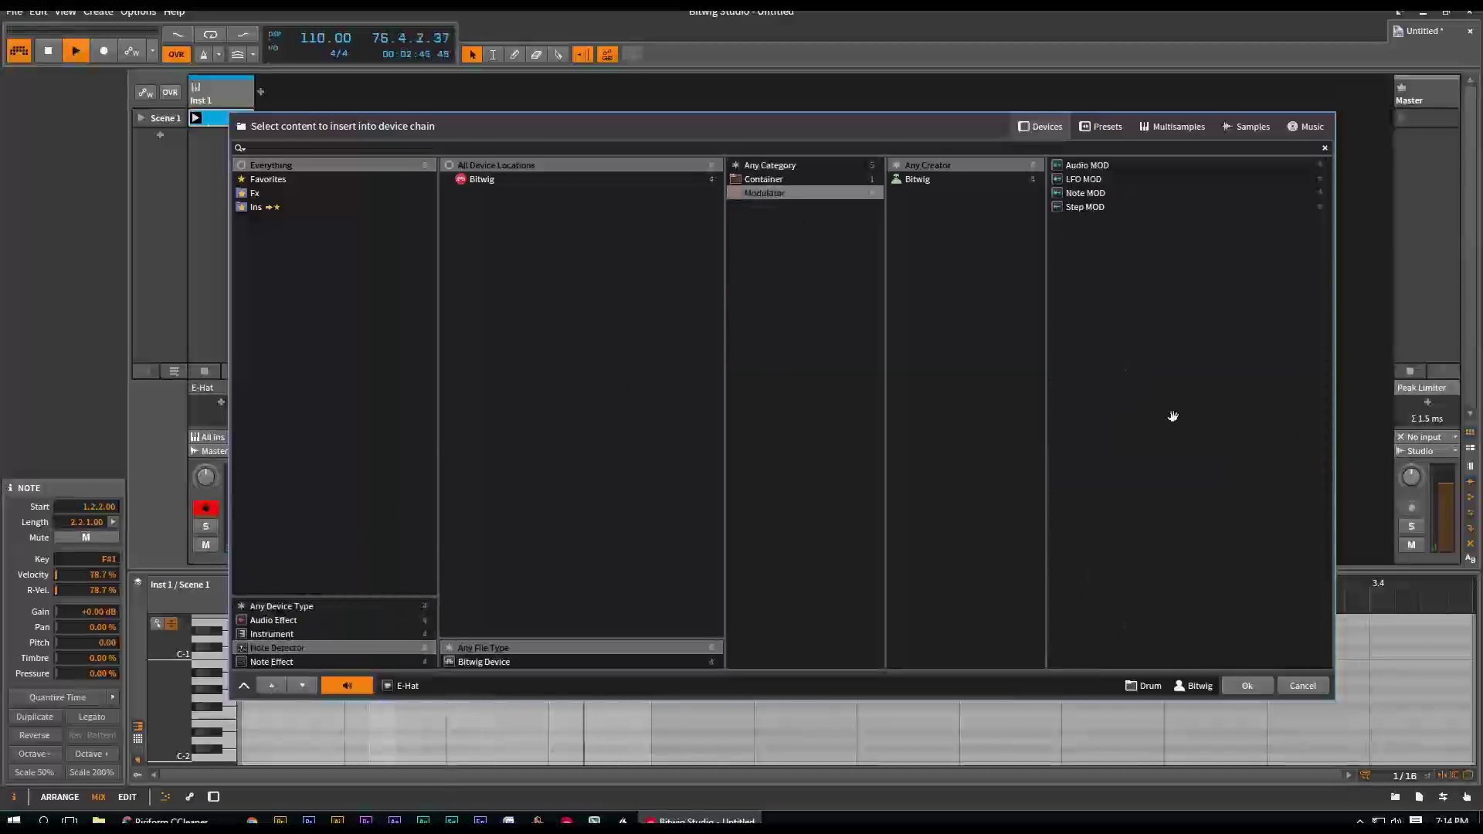
Step: Switch to the Samples section and show only the JWC Kicks collection
left_click(1100, 126)
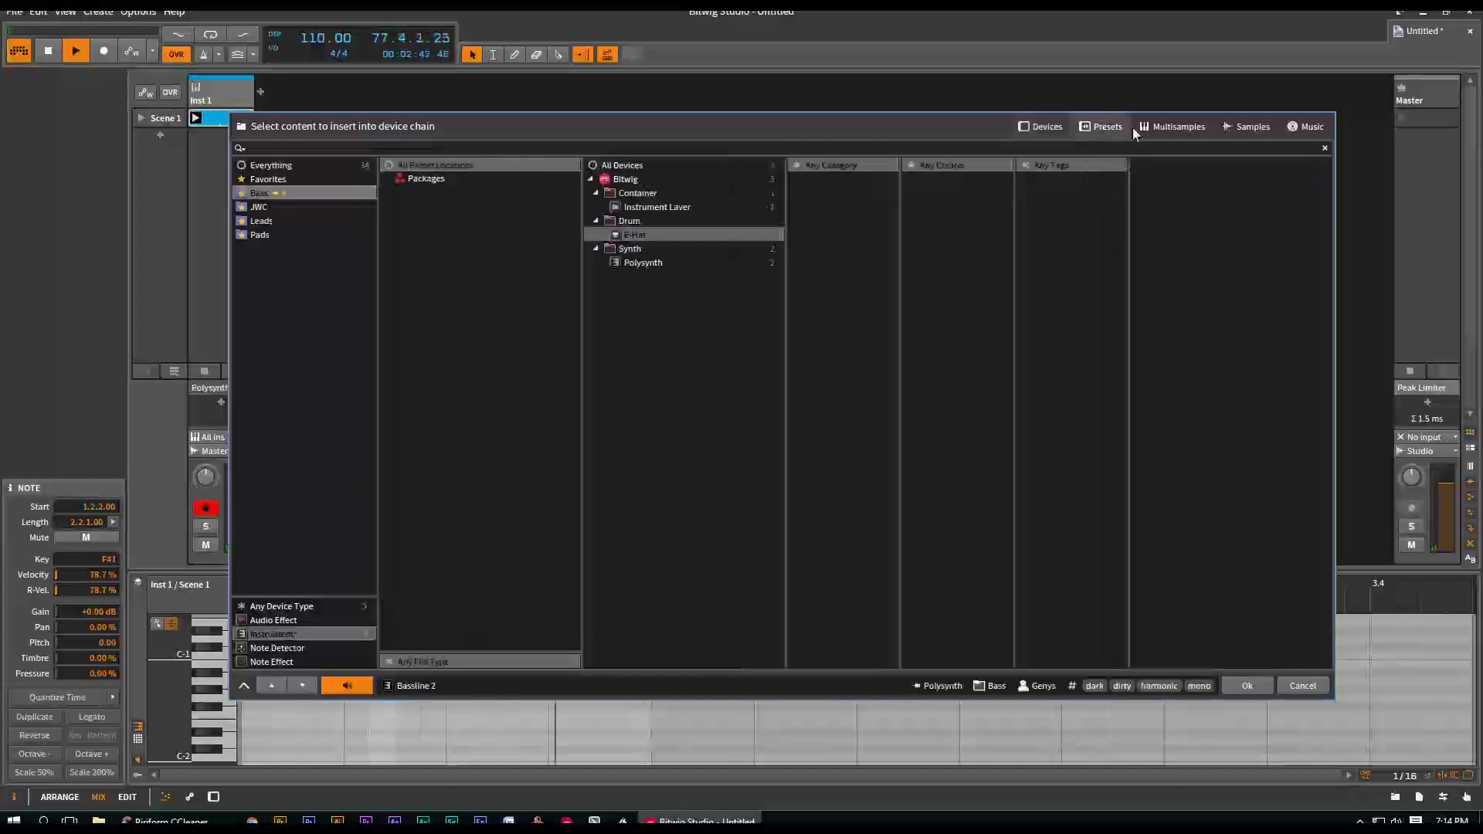
left_click(1249, 128)
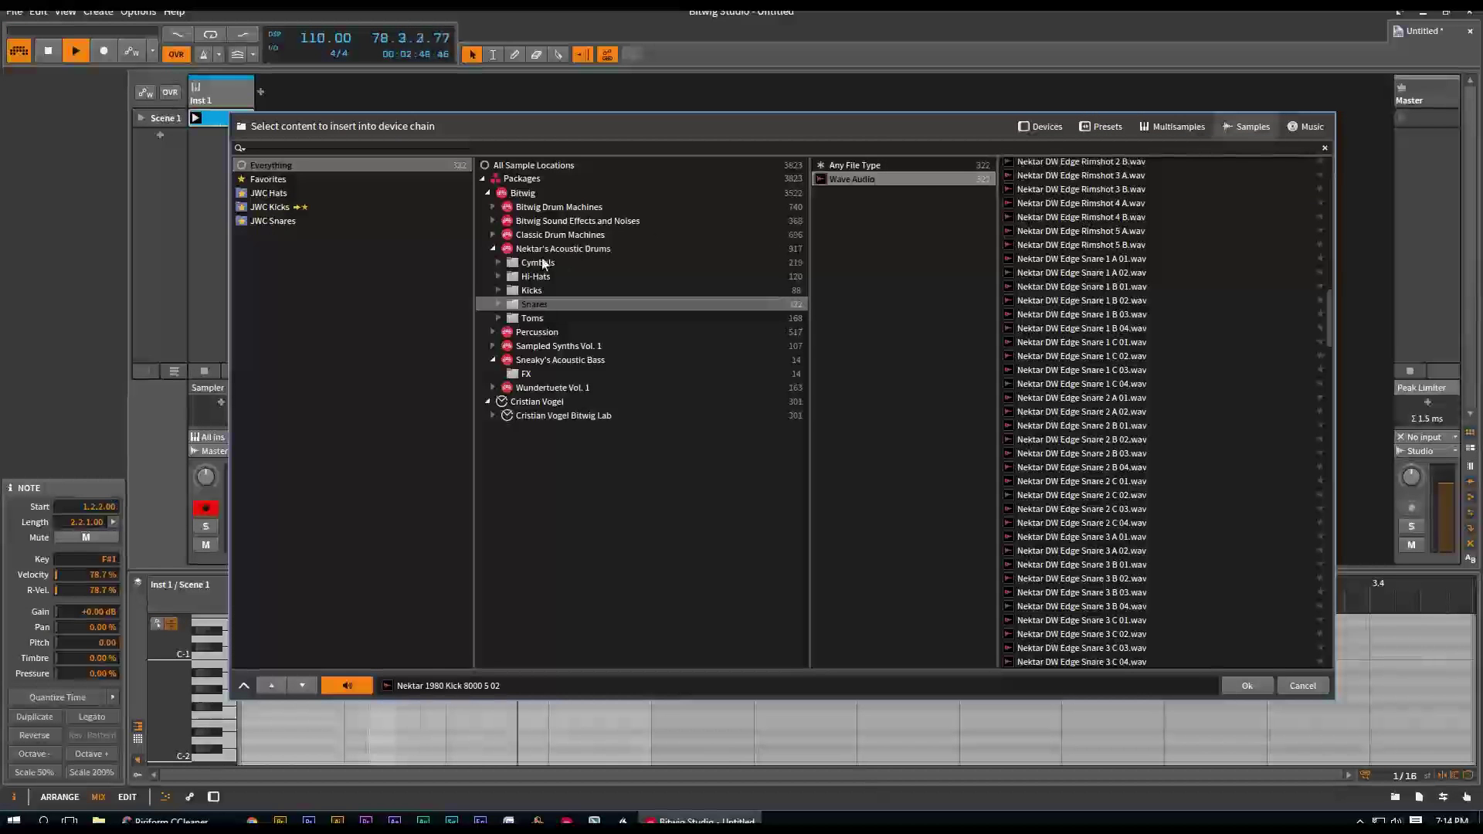
left_click(257, 205)
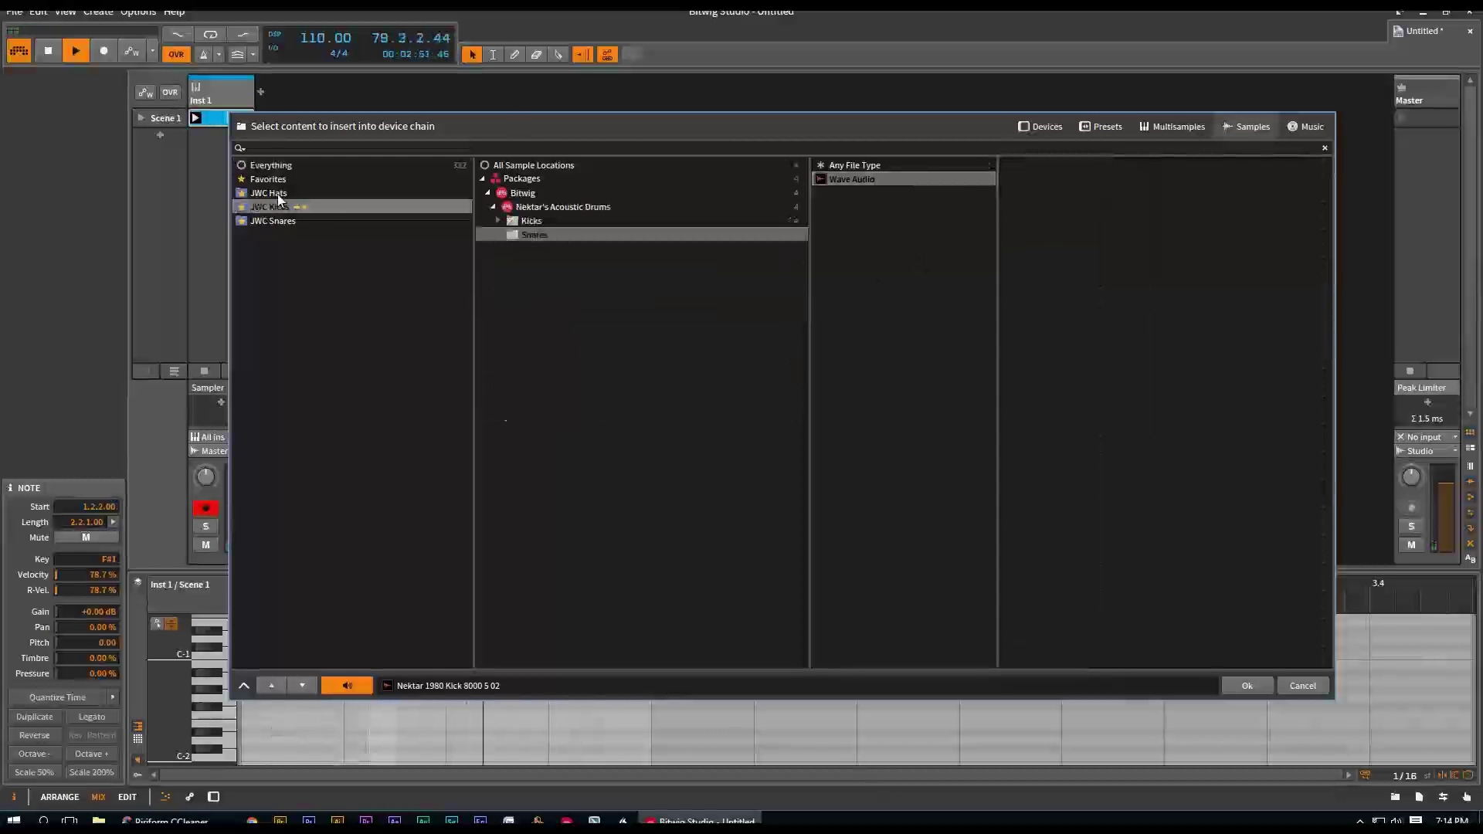
right_click(570, 402)
Step: Add the five Nektar 1980 Kick 8000 samples to JWC Kicks, check it, and clear filters
left_click(618, 437)
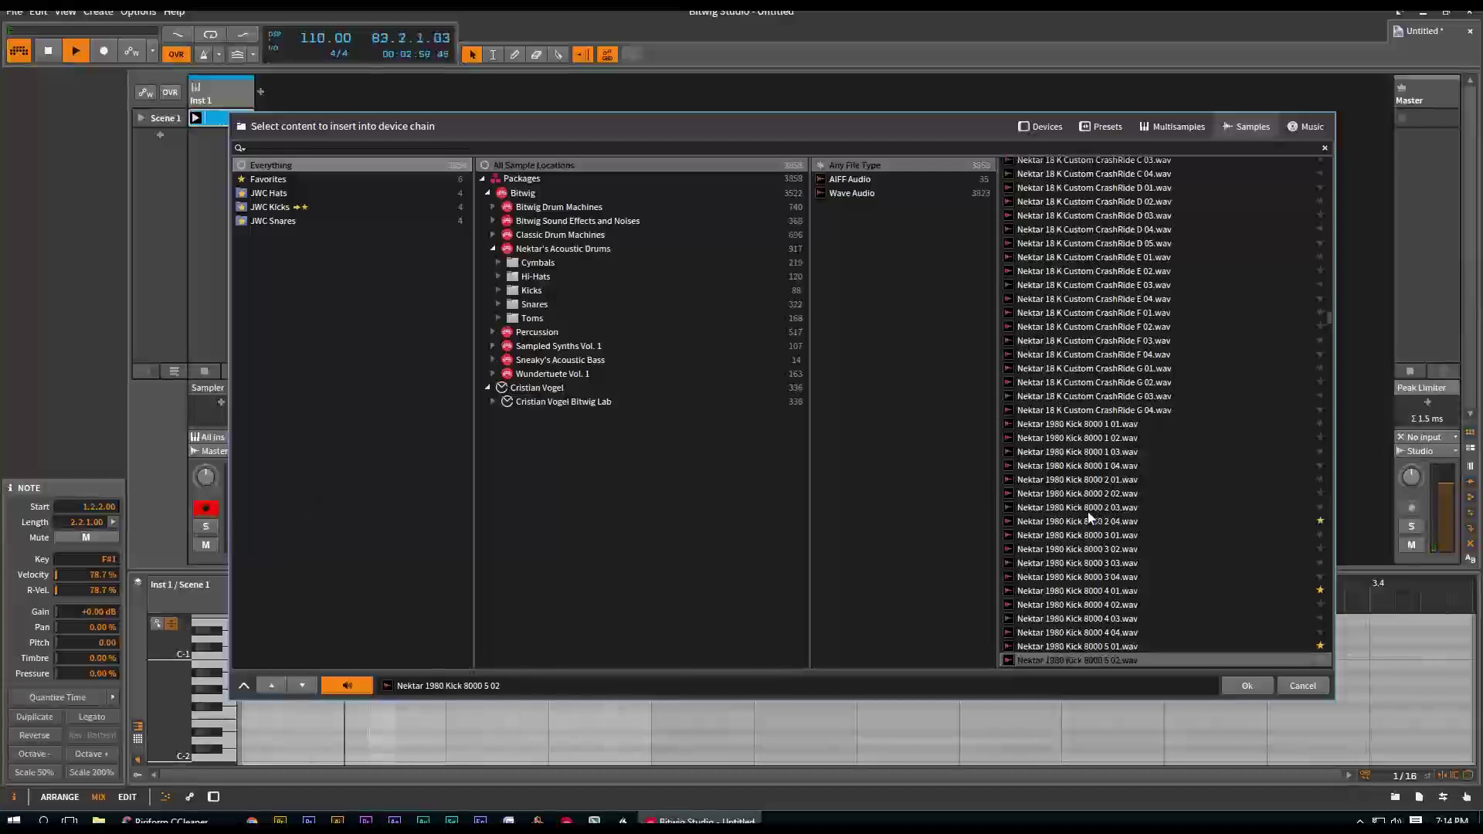
left_click(1087, 425, "shift")
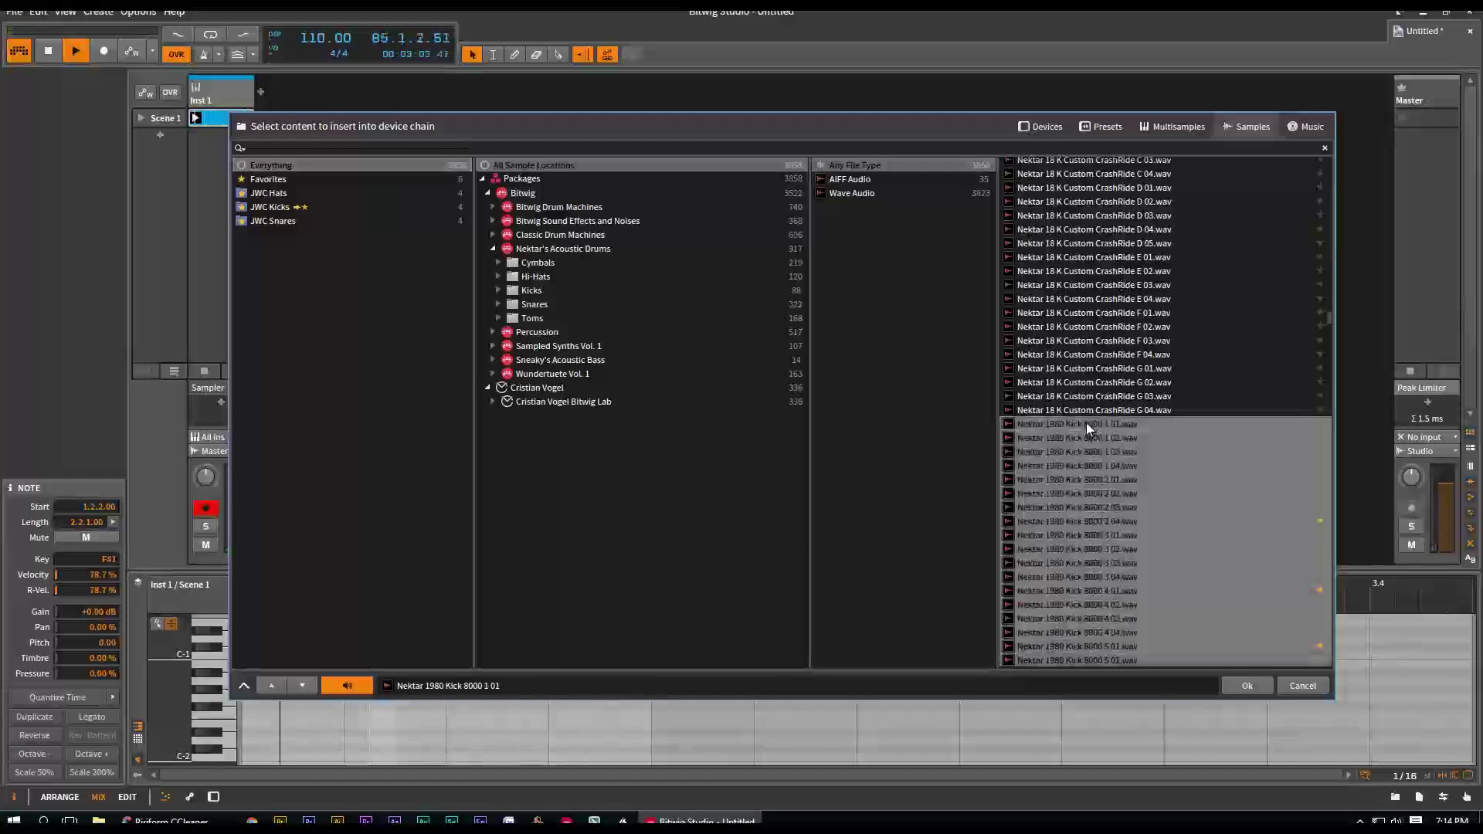
left_click_drag(1008, 427, 276, 209)
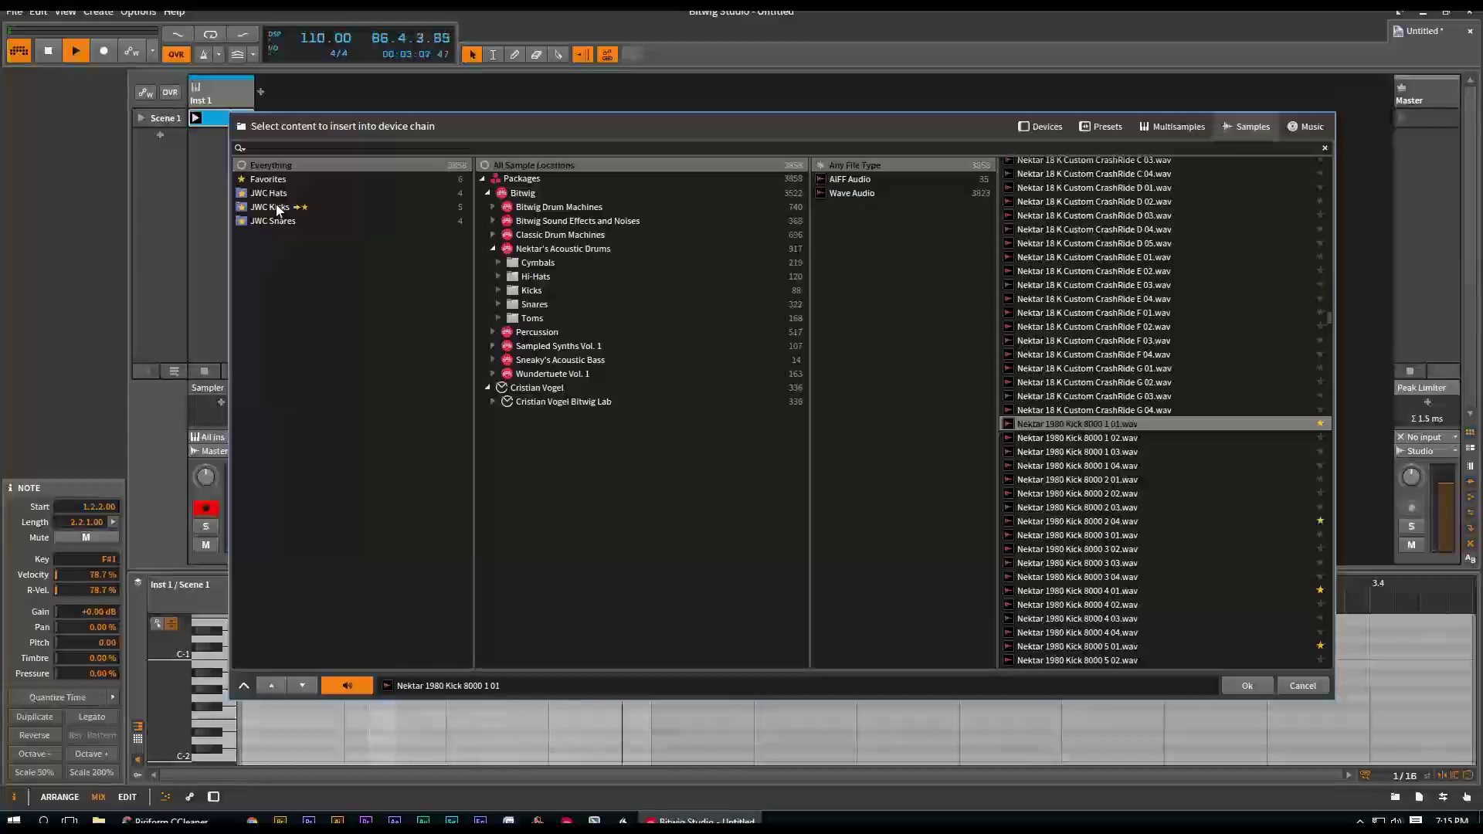
left_click(267, 207)
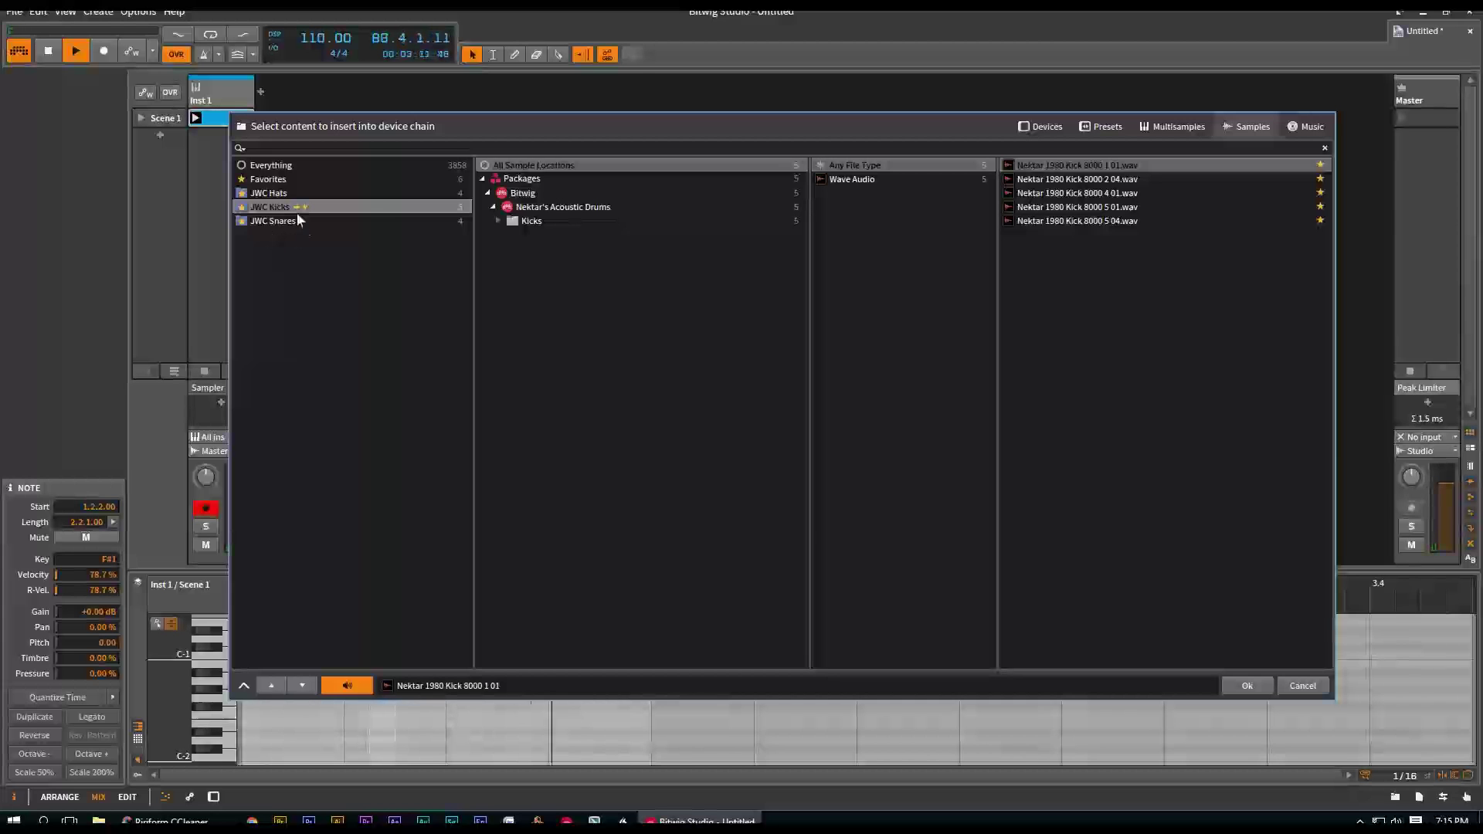
right_click(354, 379)
left_click(413, 423)
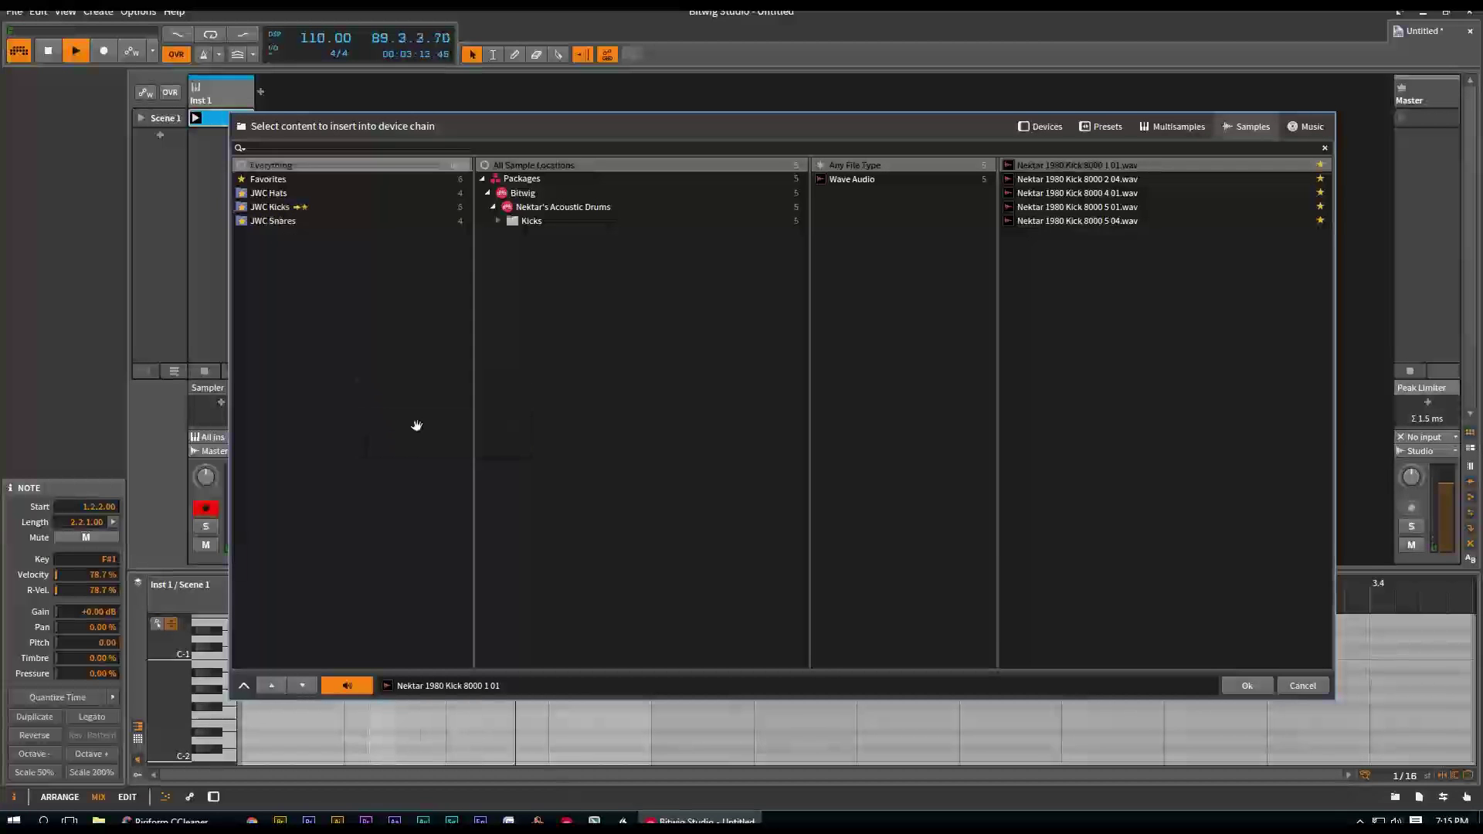
right_click(371, 345)
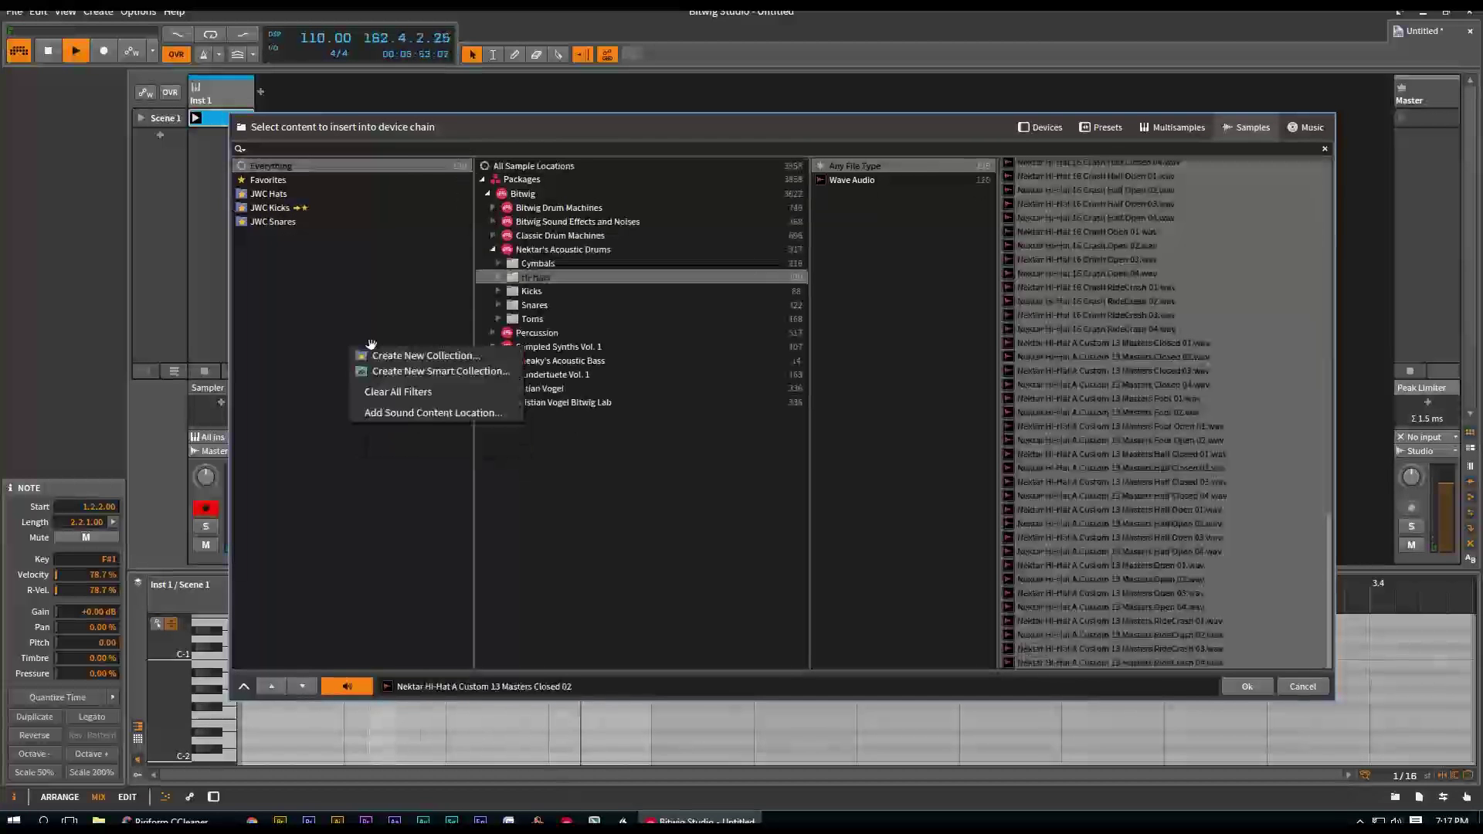
Step: Create a smart collection from the Hi-Hats folder named 'JWC nector hat' and confirm it
left_click(398, 373)
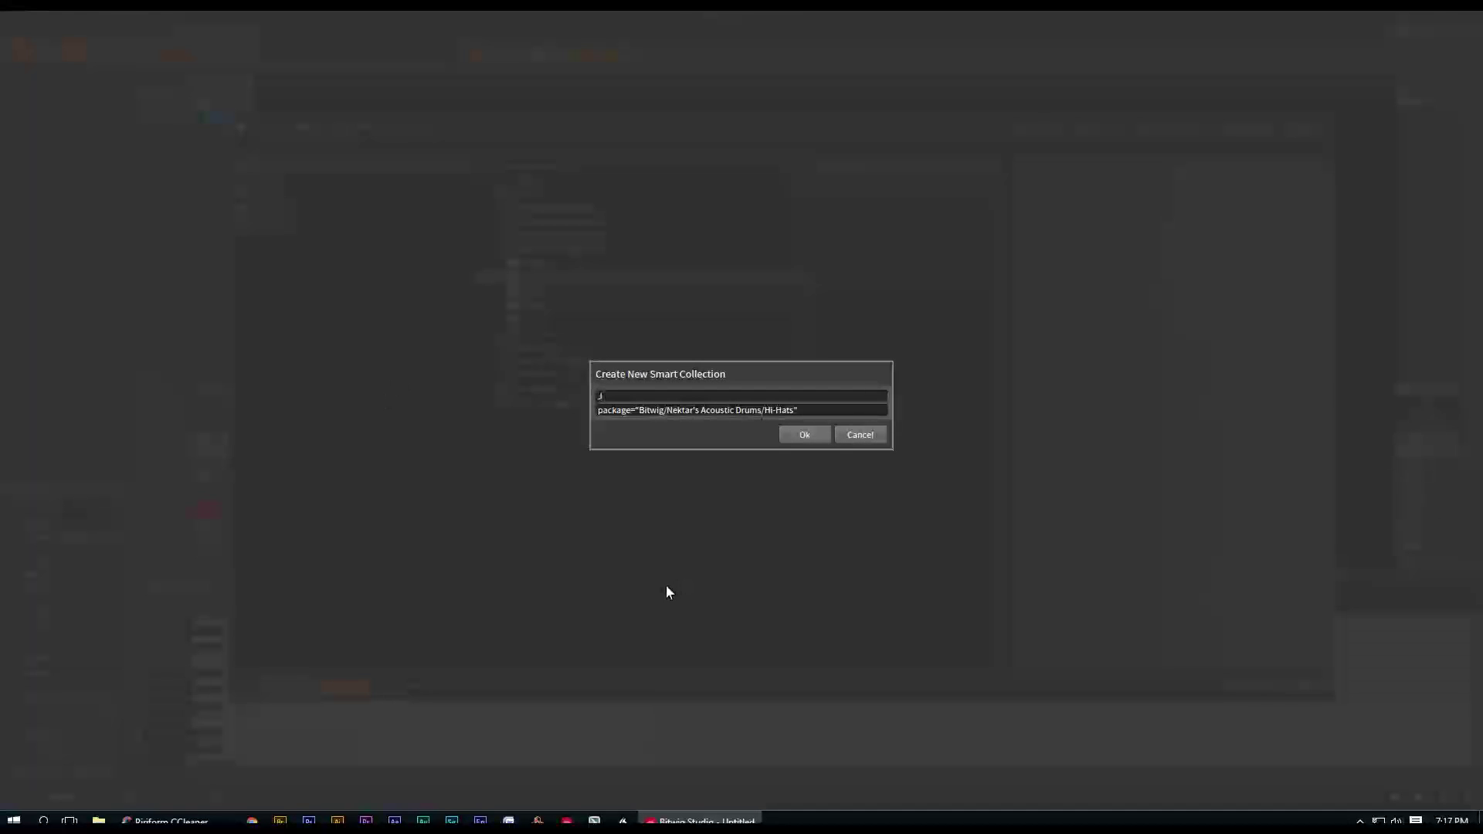
type("JWC nector hats")
left_click(823, 436)
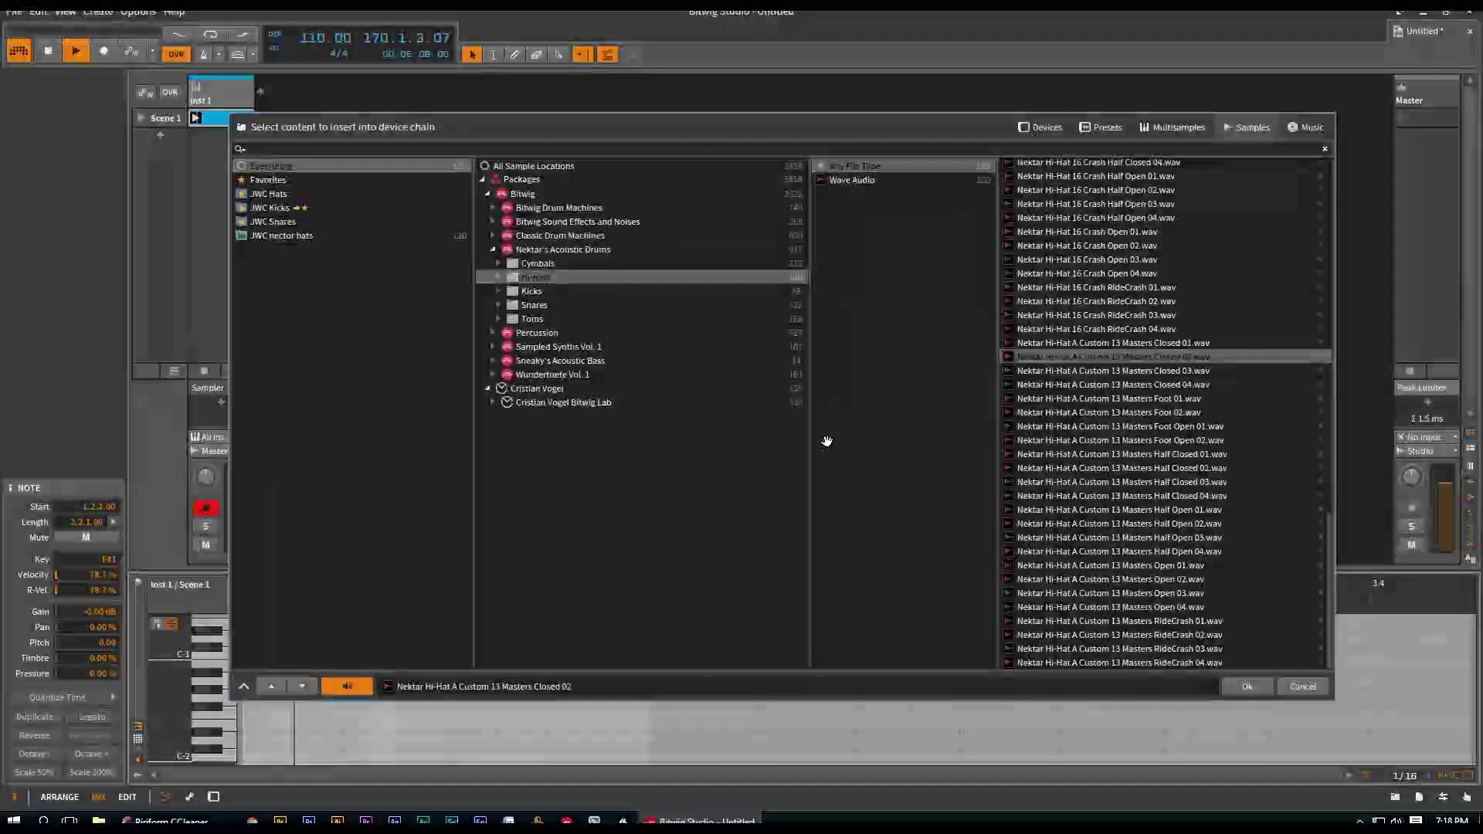
Step: Review the new hi-hat smart collection's 120 samples, clear filters, and return to Everything
left_click(288, 235)
right_click(409, 349)
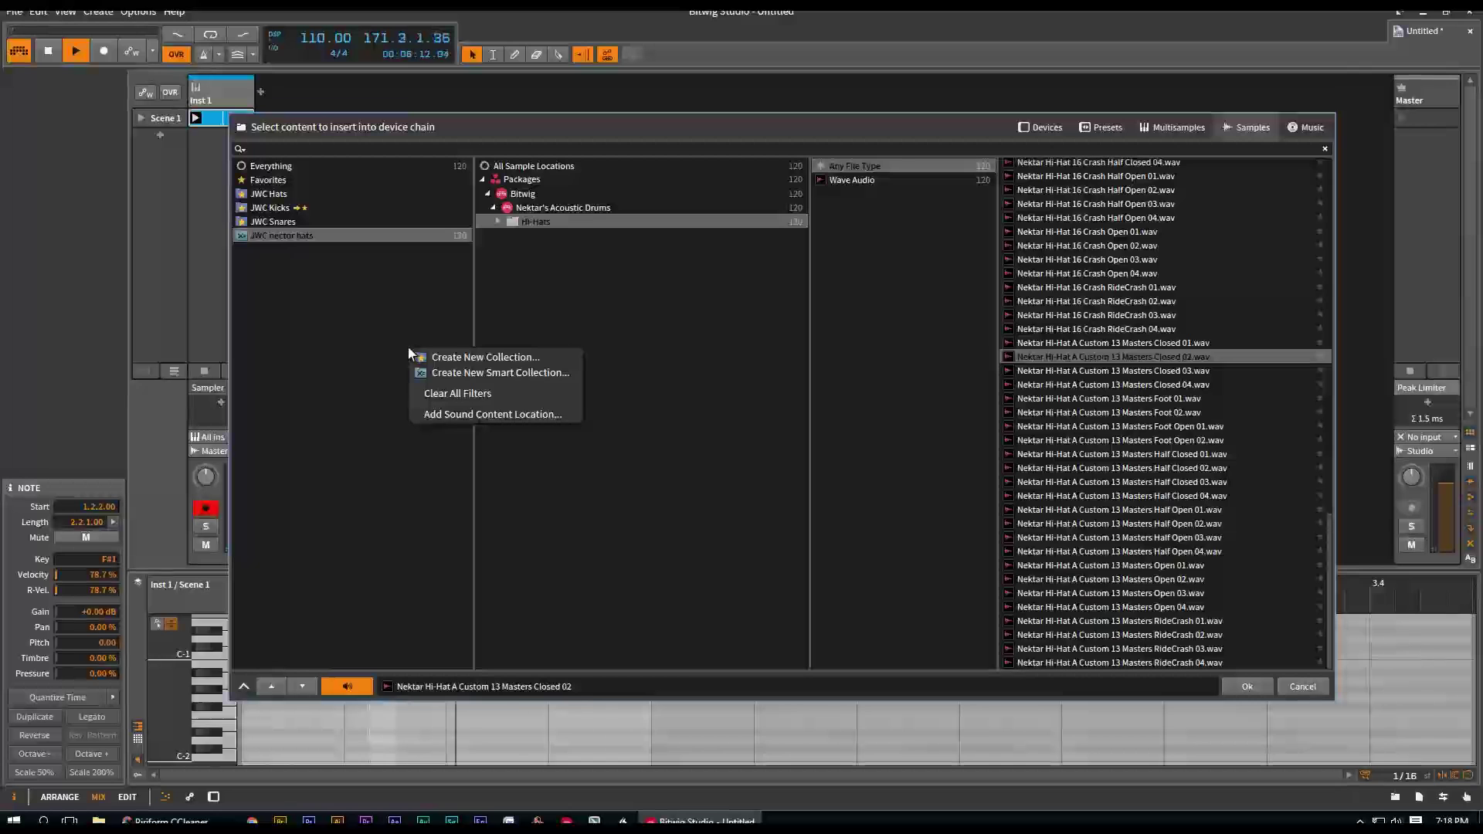
left_click(457, 393)
left_click(298, 235)
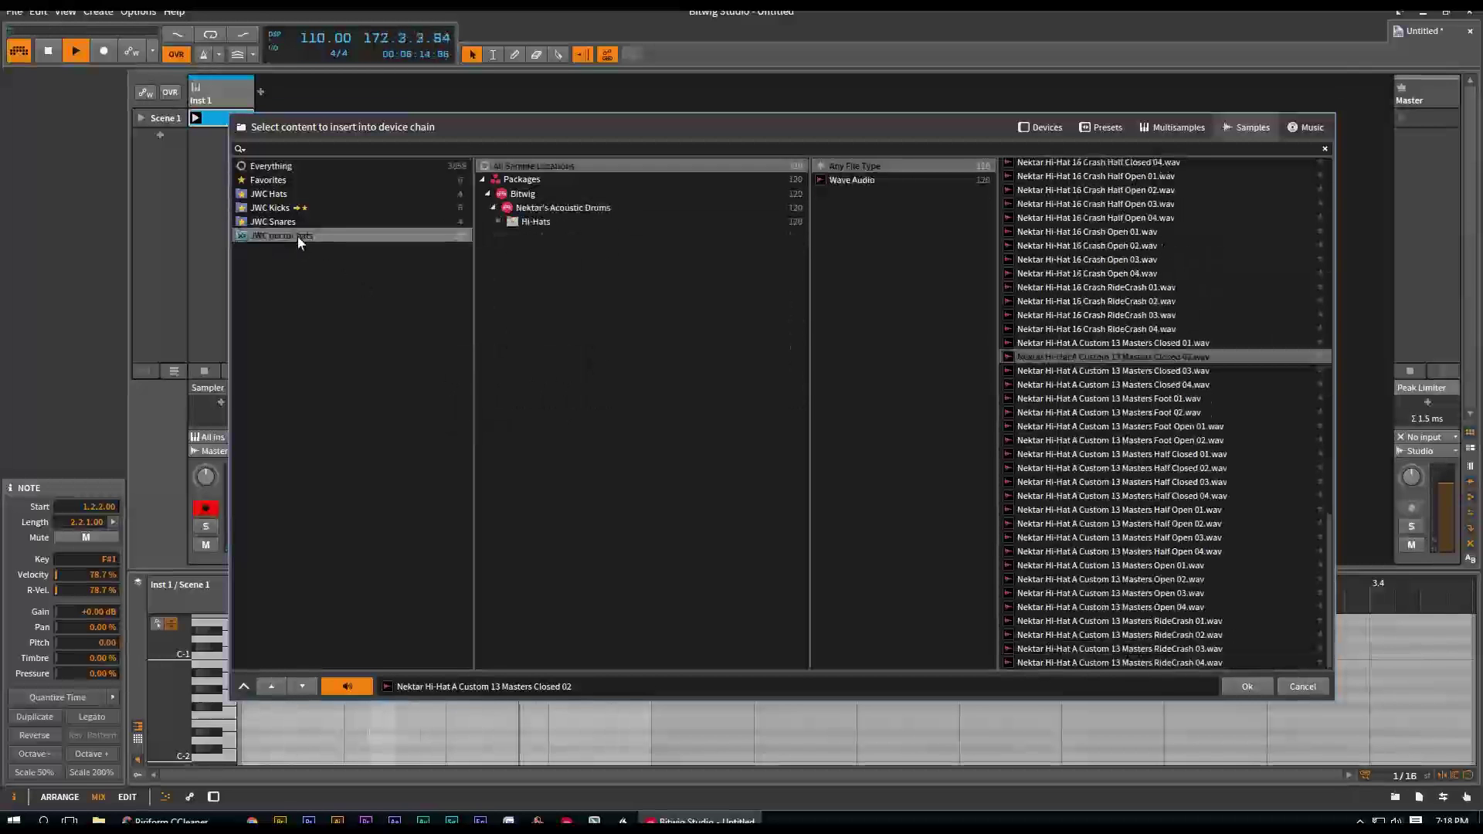
scroll(1110, 437, "up", 15)
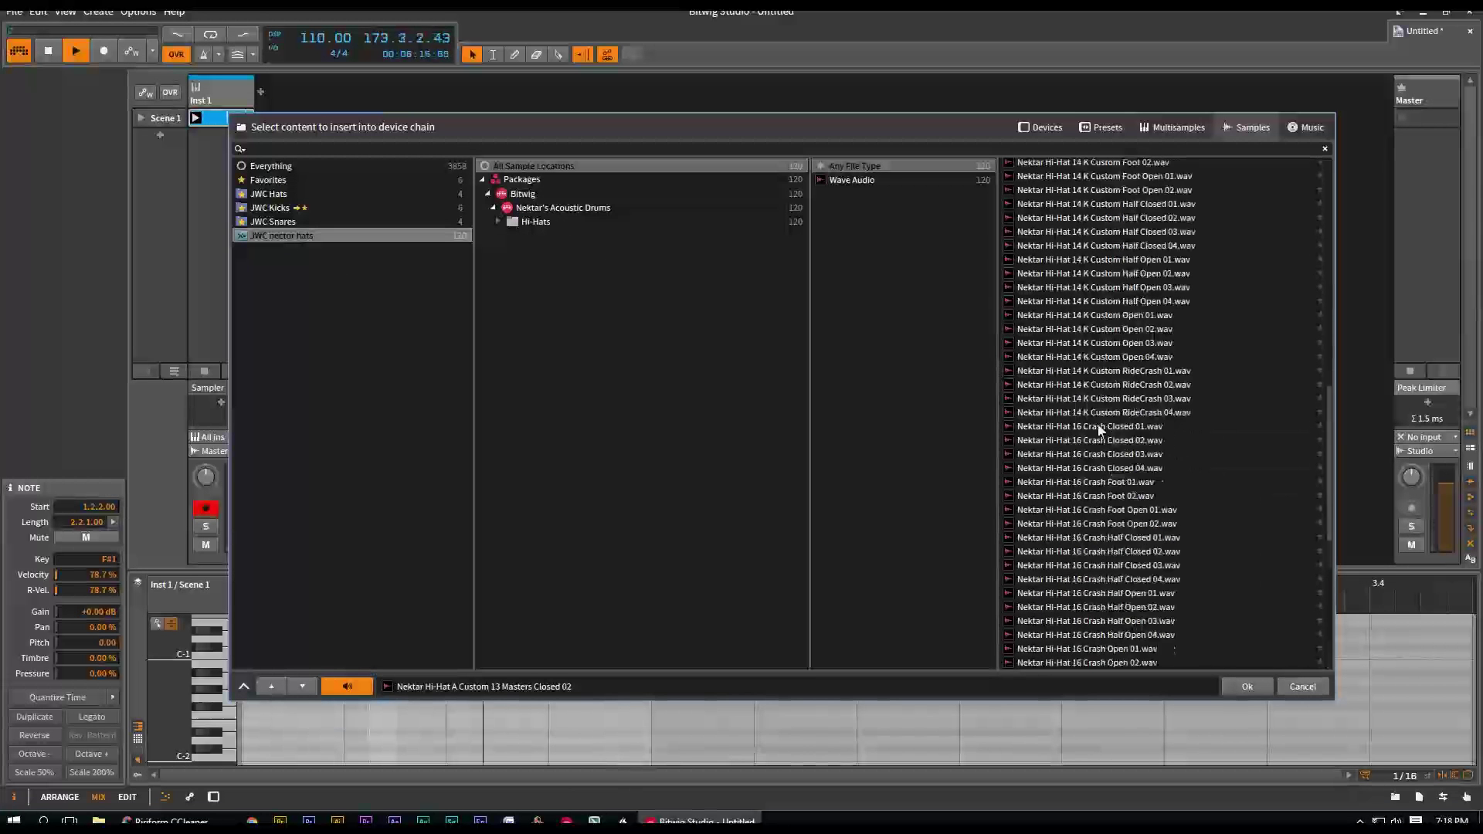
scroll(1121, 462, "down", 14)
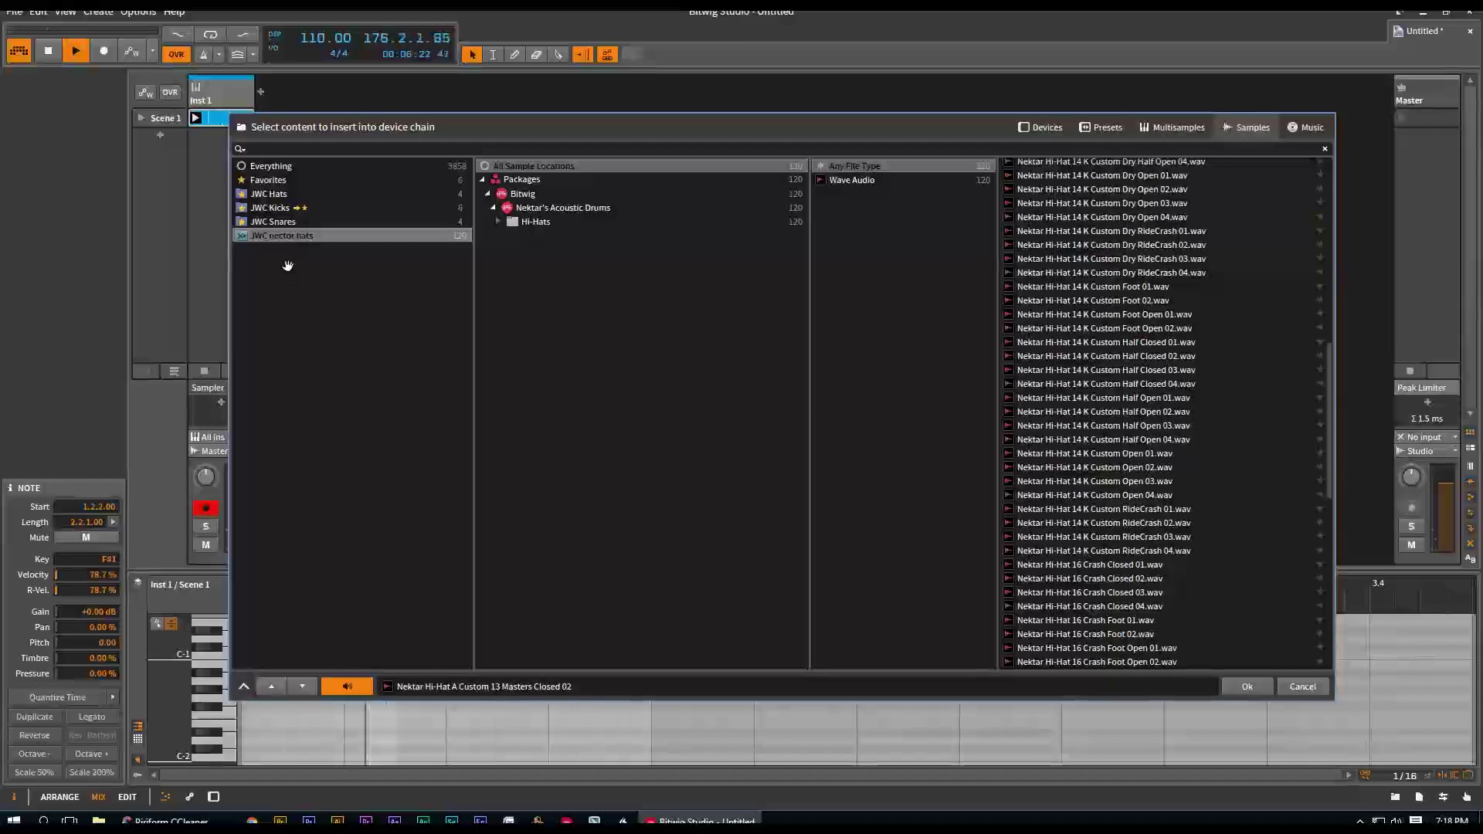
left_click(408, 456)
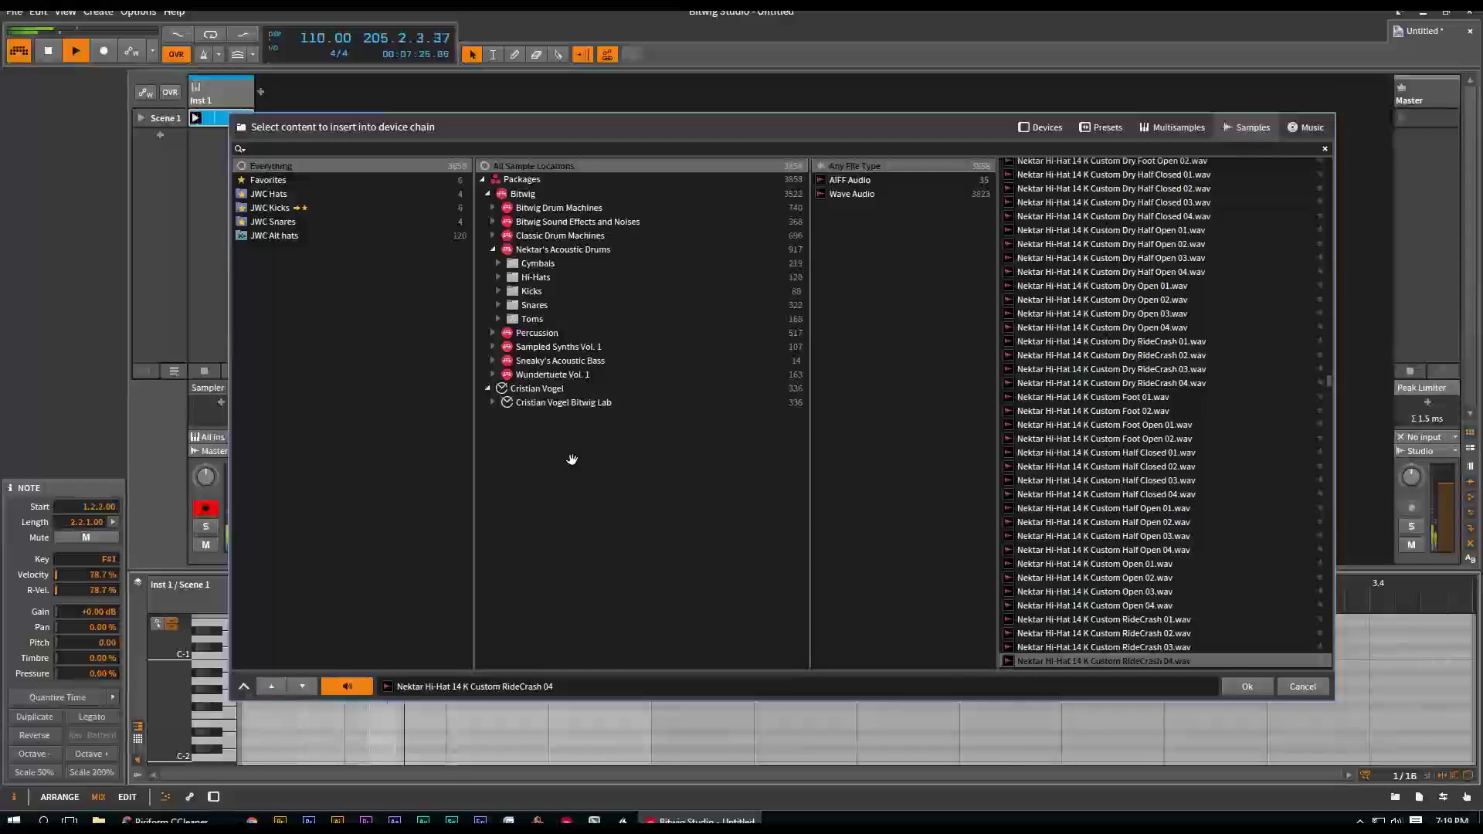
Step: Clear all filters on the Samples list, then switch to Devices and clear those filters too
right_click(606, 519)
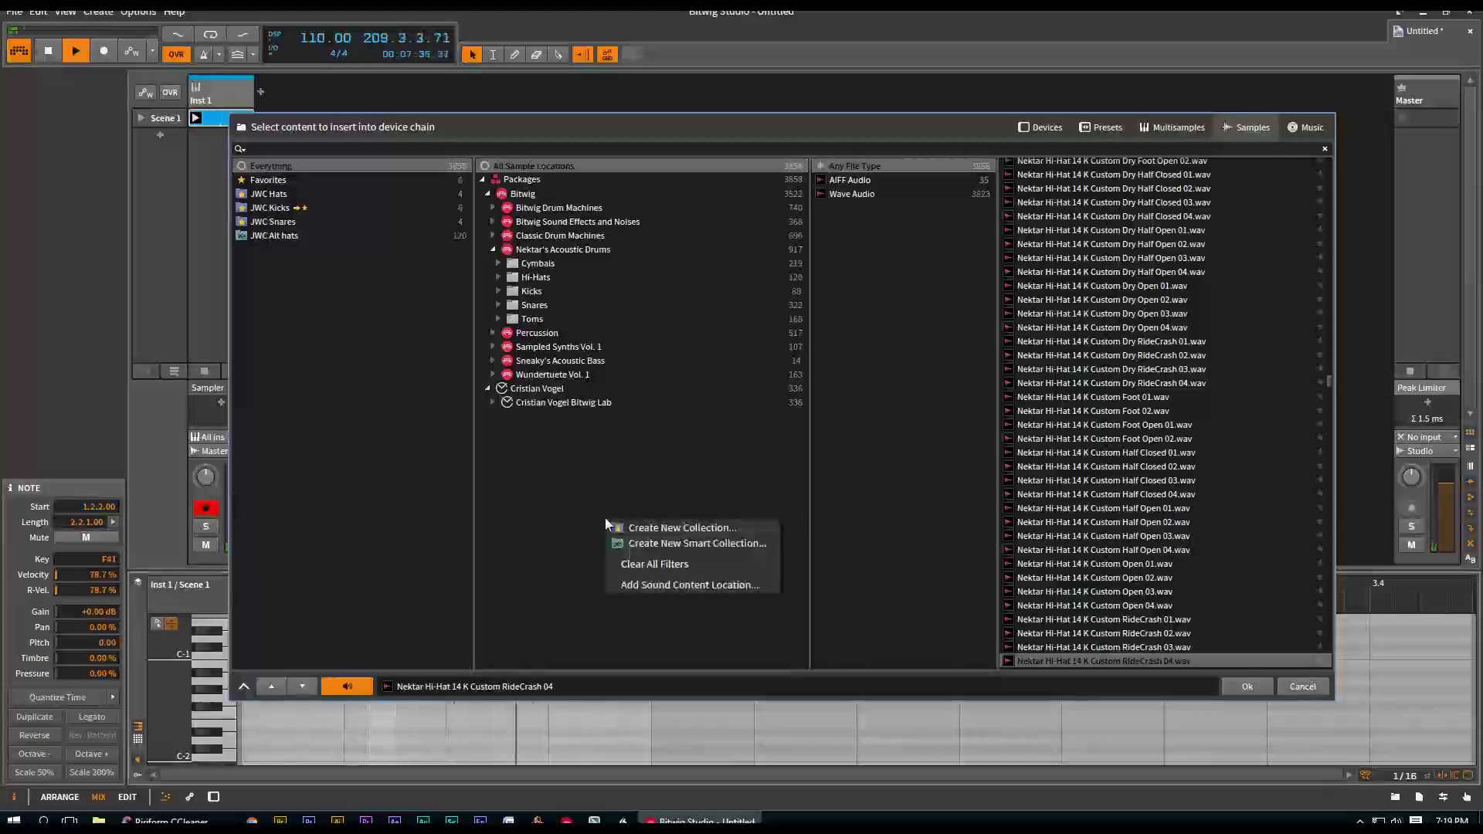
left_click(659, 564)
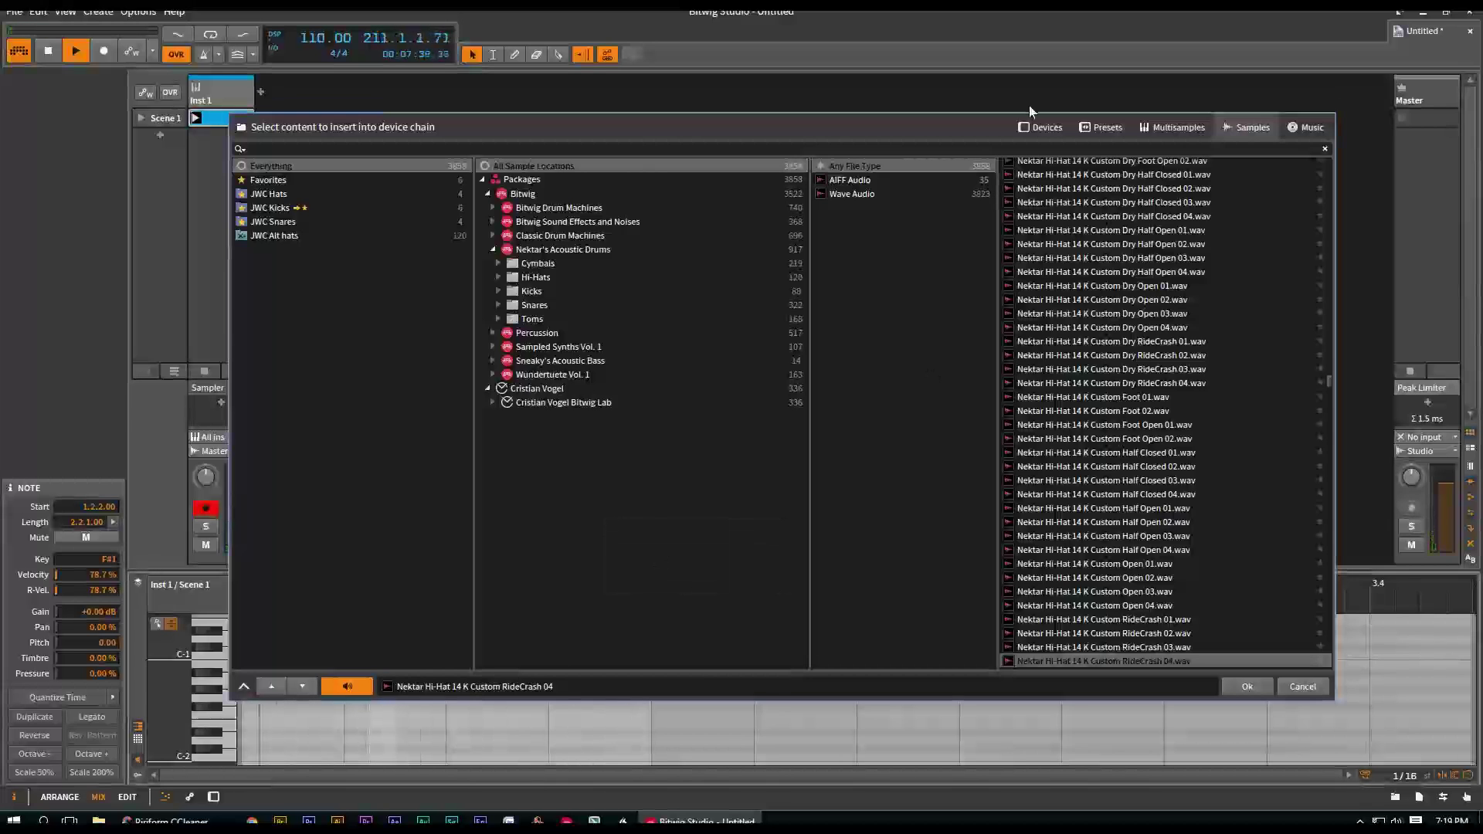
left_click(1041, 128)
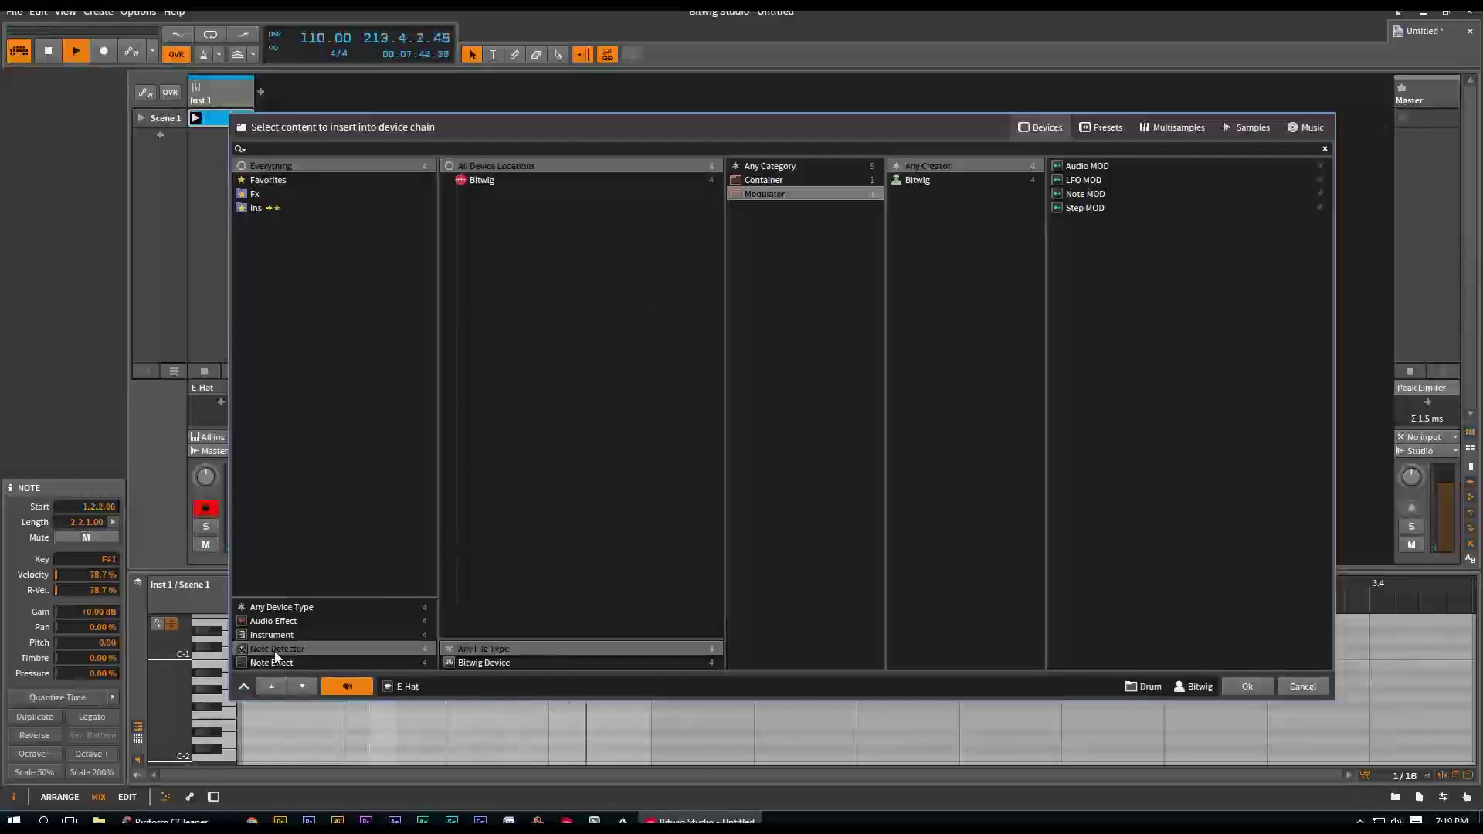
right_click(577, 372)
left_click(649, 424)
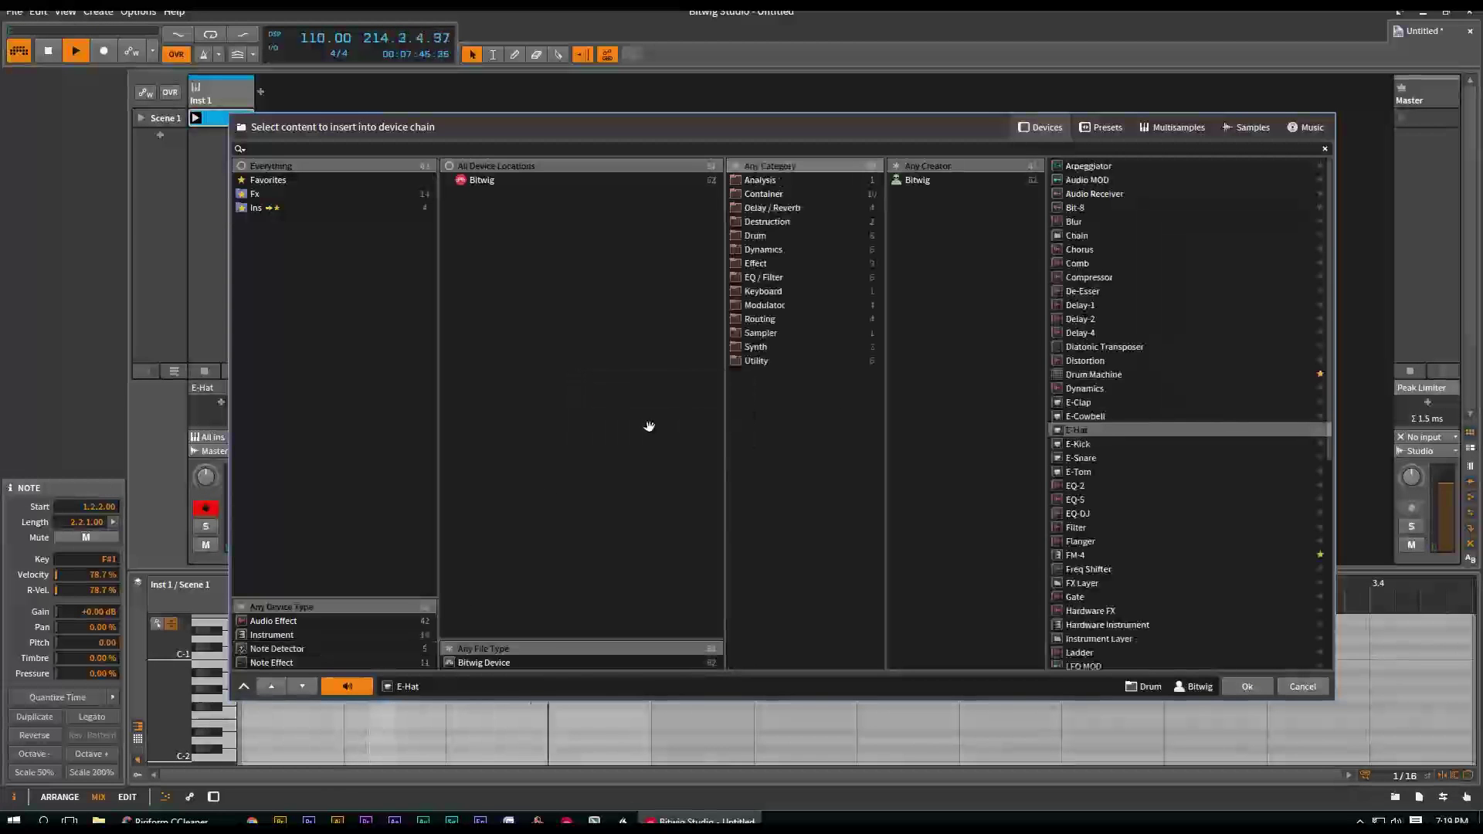